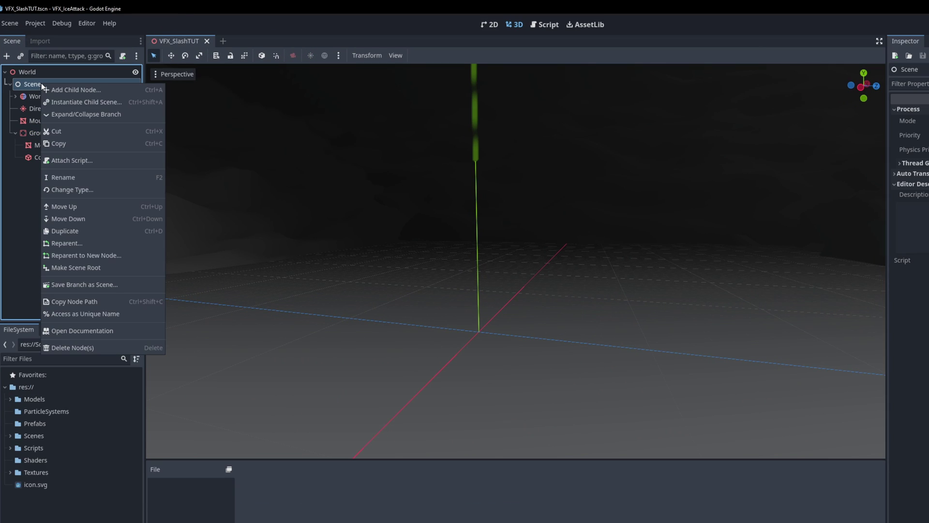
- Add a GPUParticles3D node as a child of Scene and rename it SlashMesh01
left_click(59, 79)
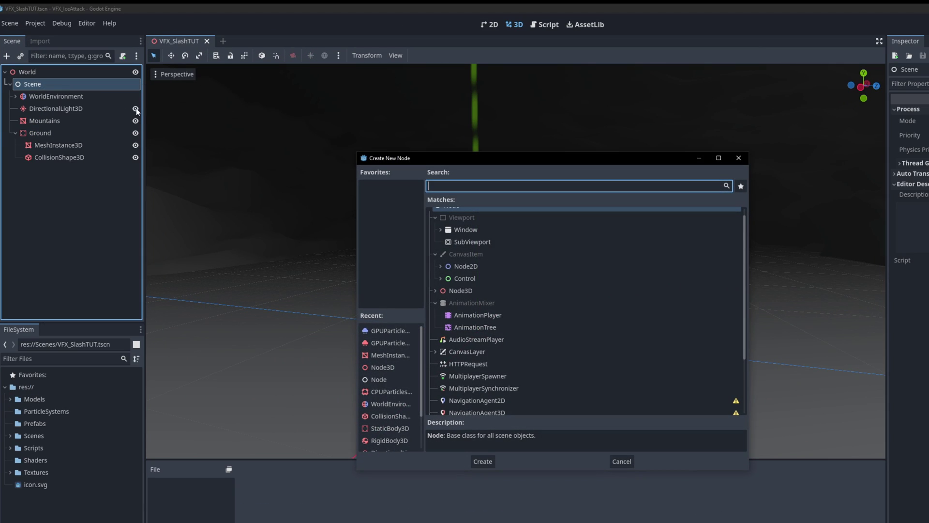
type("gpu")
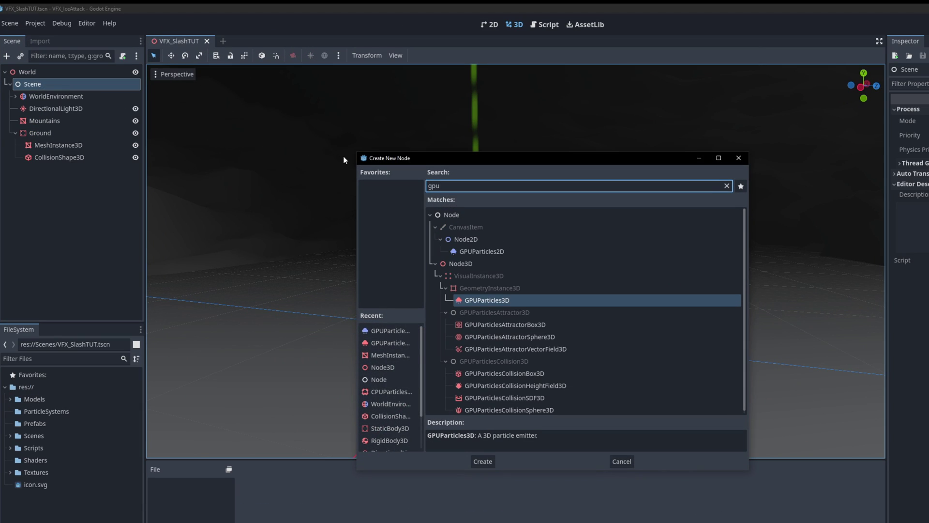
double_click(486, 299)
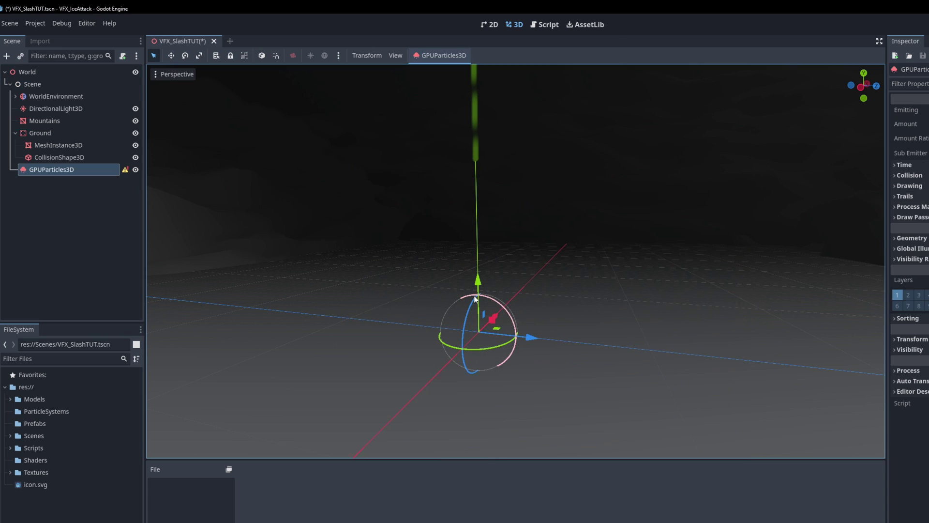
double_click(65, 169)
type("SlashMesh01")
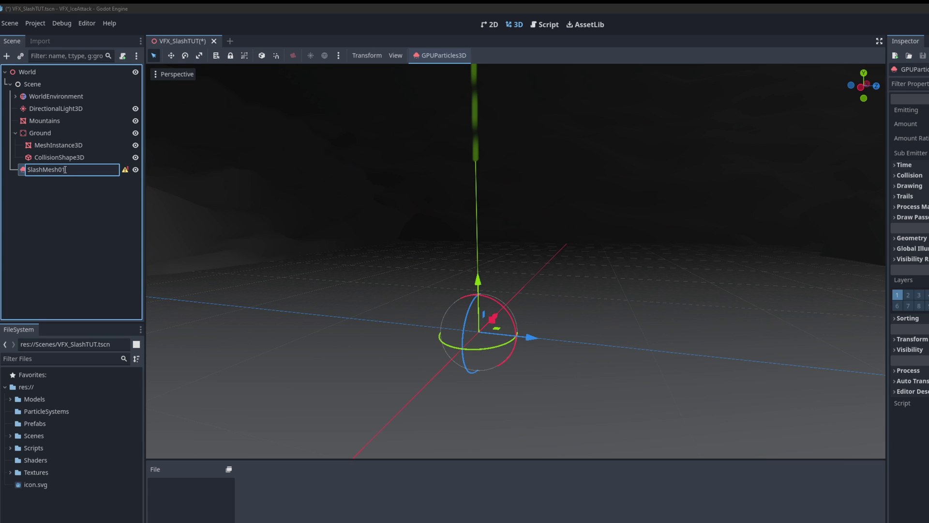
key("Return")
- Set the particle amount to 1, the lifetime to 0.7 s and the fixed FPS to 75
left_click(834, 100)
type("1")
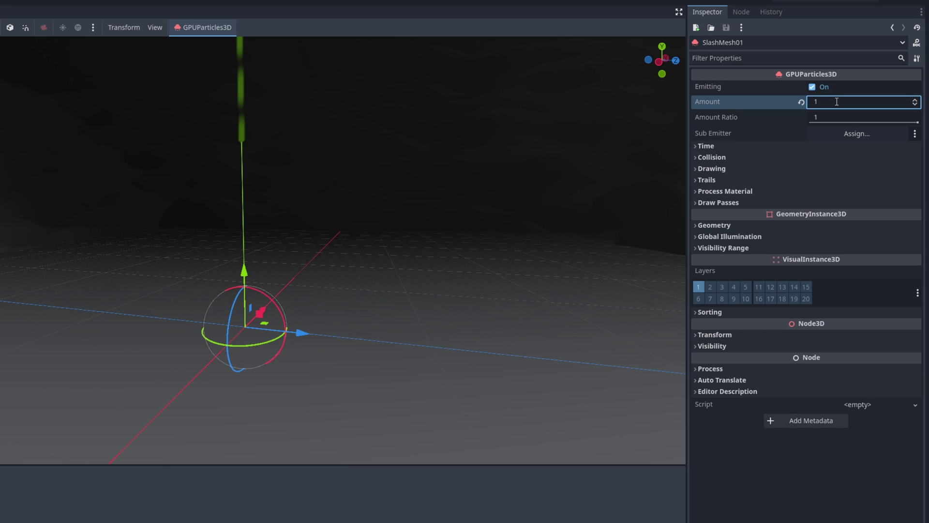
left_click(696, 143)
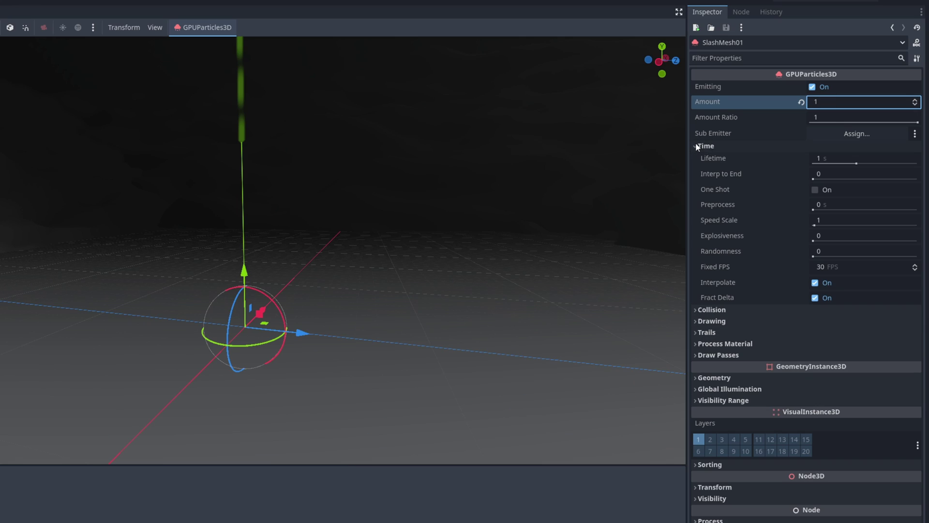
left_click(850, 158)
type(".7")
key("Tab")
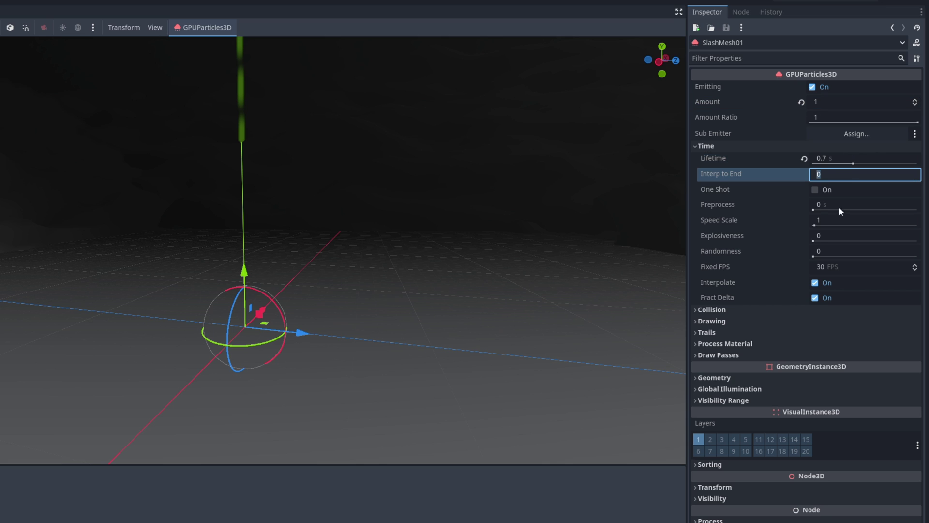
left_click(838, 265)
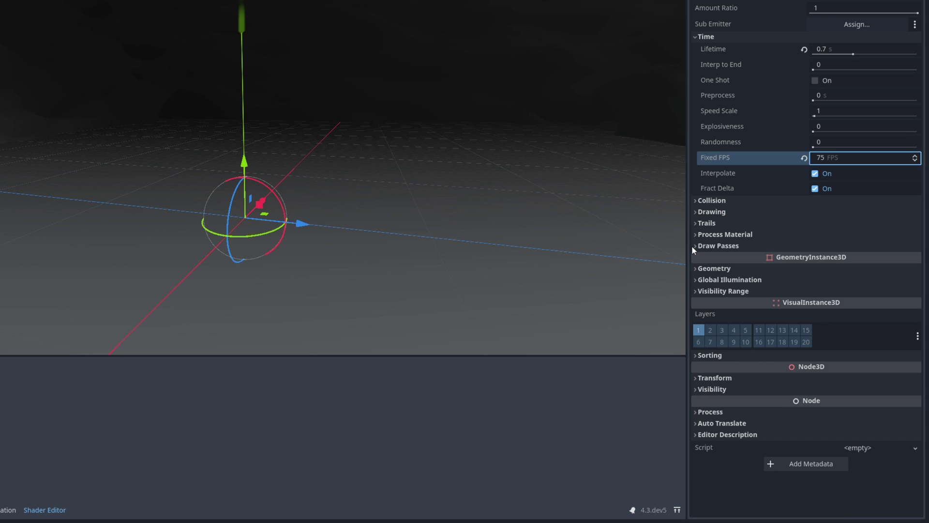
- Load Models/ProjectileMesh01.obj as the mesh for draw pass 1 of SlashMesh01
left_click(696, 355)
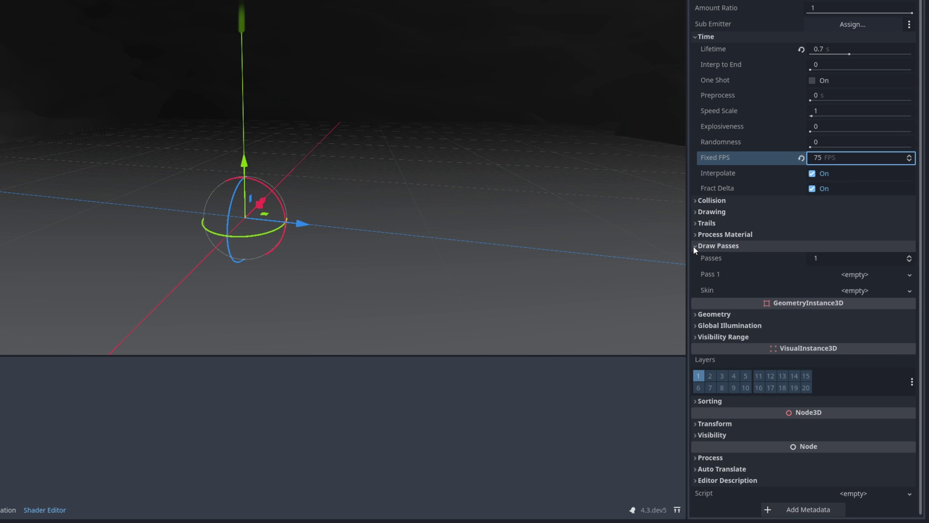
left_click(910, 276)
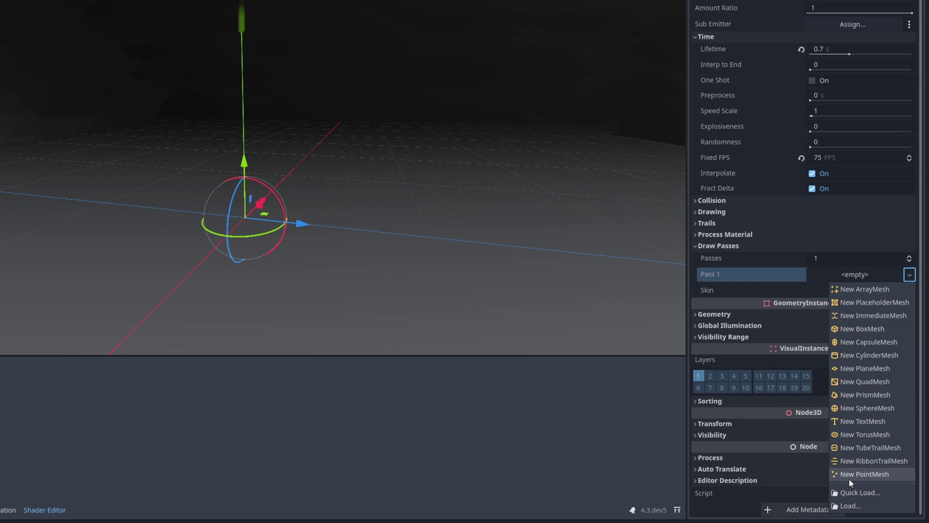
left_click(866, 476)
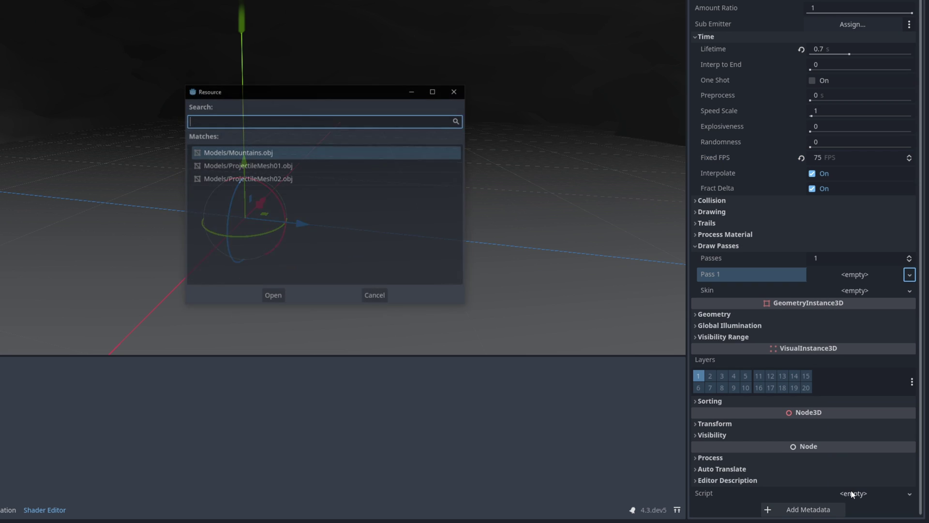
double_click(258, 165)
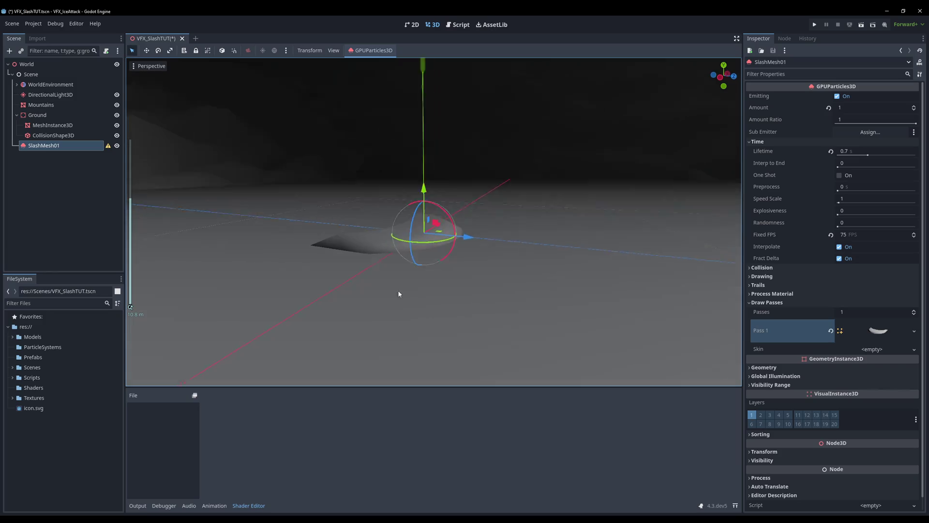
middle_click_drag(398, 293, 374, 305)
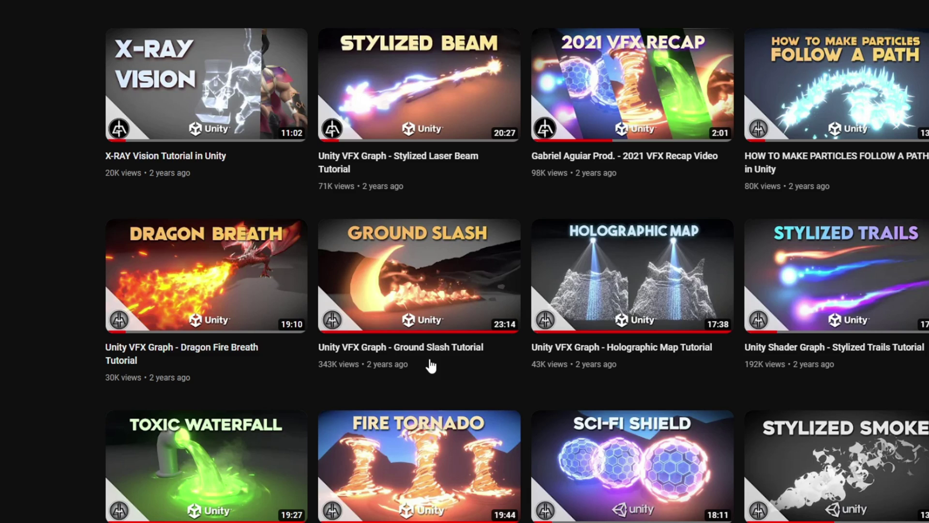
- Open the Unity VFX Graph - Ground Slash Tutorial video on YouTube and skip through its opening
left_click(422, 289)
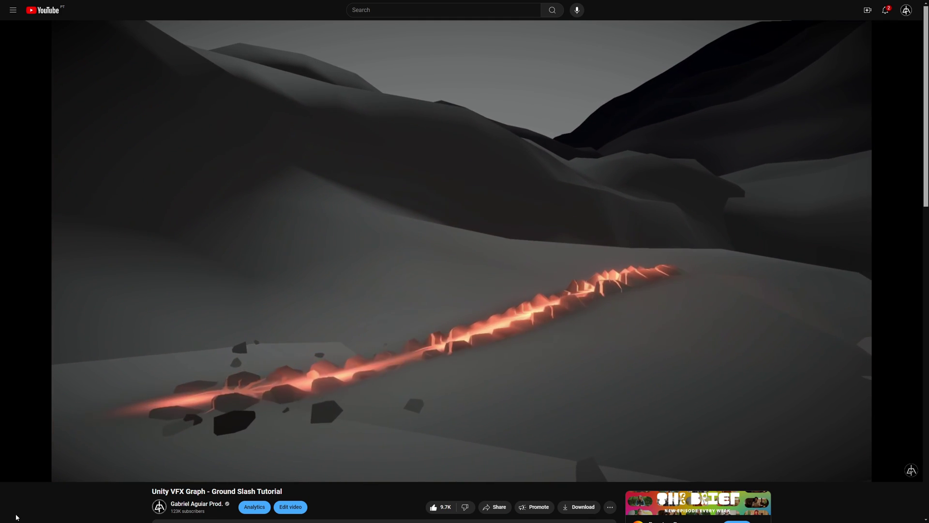
left_click(95, 465)
left_click_drag(95, 465, 207, 467)
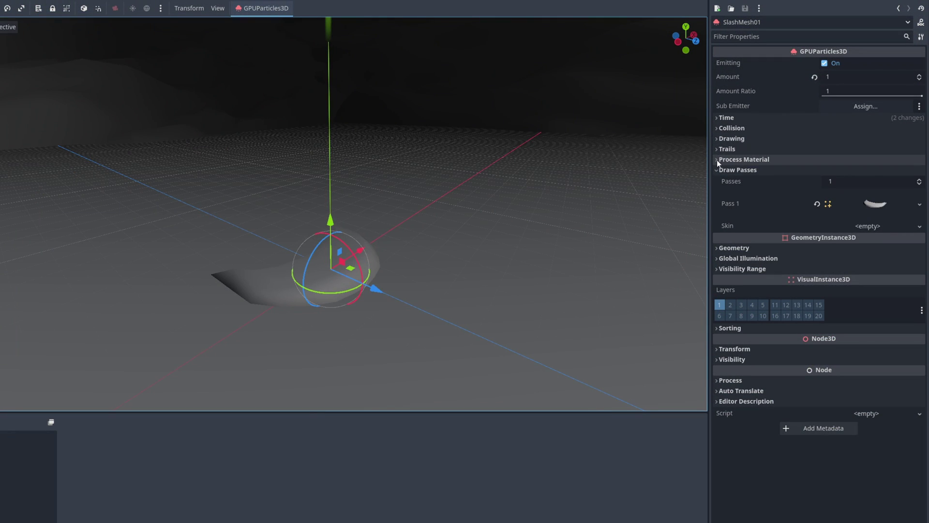
- Assign a new ParticleProcessMaterial to SlashMesh01 and expand its settings
left_click(716, 160)
left_click(905, 174)
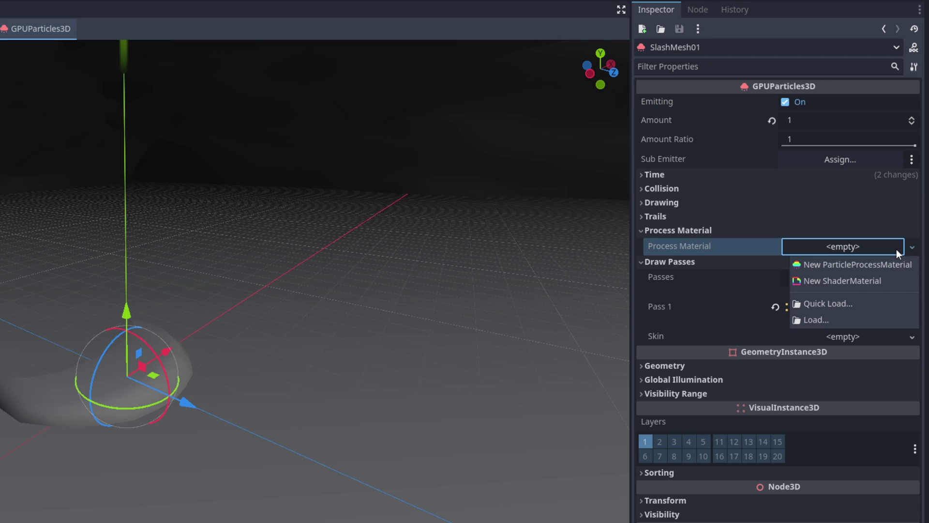
left_click(900, 185)
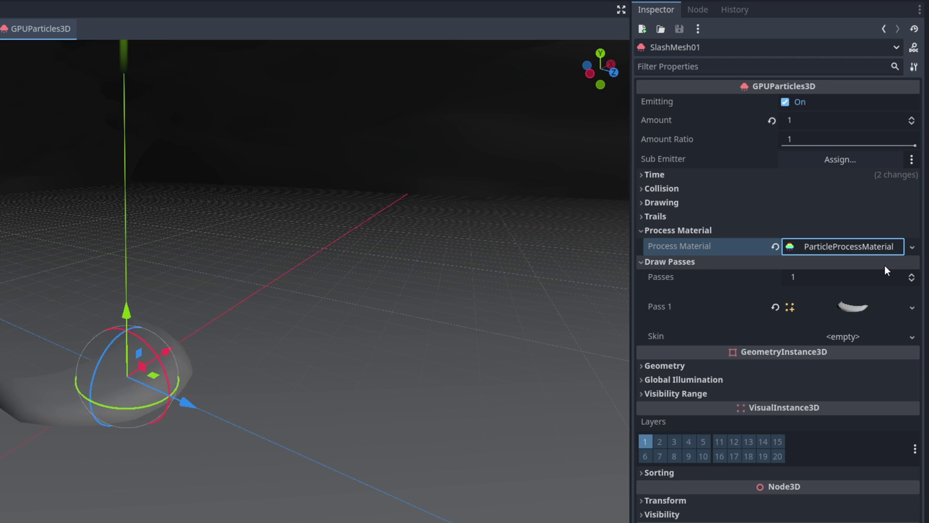
left_click(866, 245)
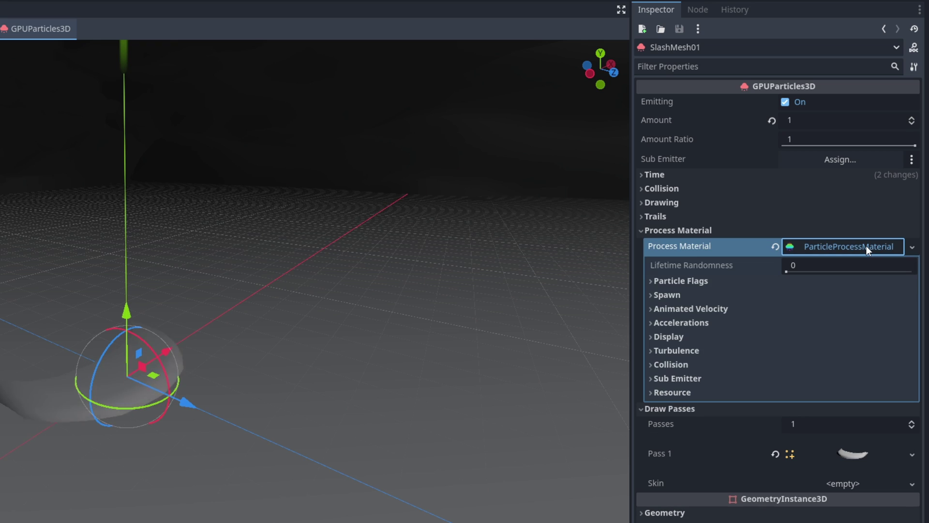
- Set the process material's Y gravity to 0 and raise SlashMesh01 above the ground along the Y axis
left_click(653, 322)
left_click(656, 336)
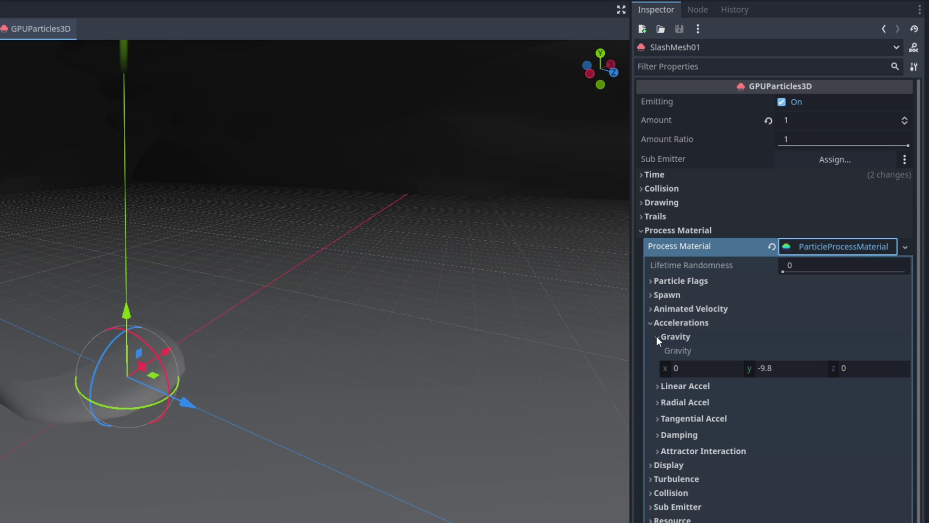
left_click(786, 370)
type("0")
key("Return")
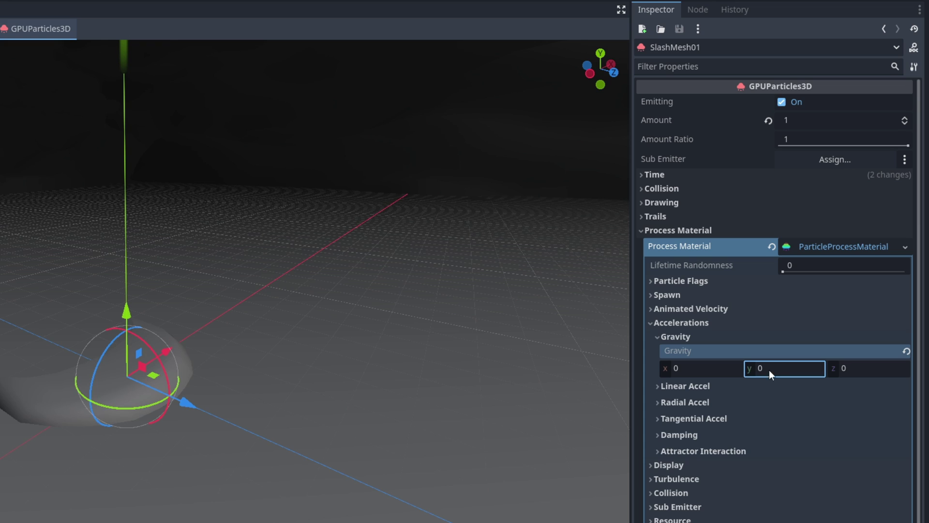
left_click(648, 322)
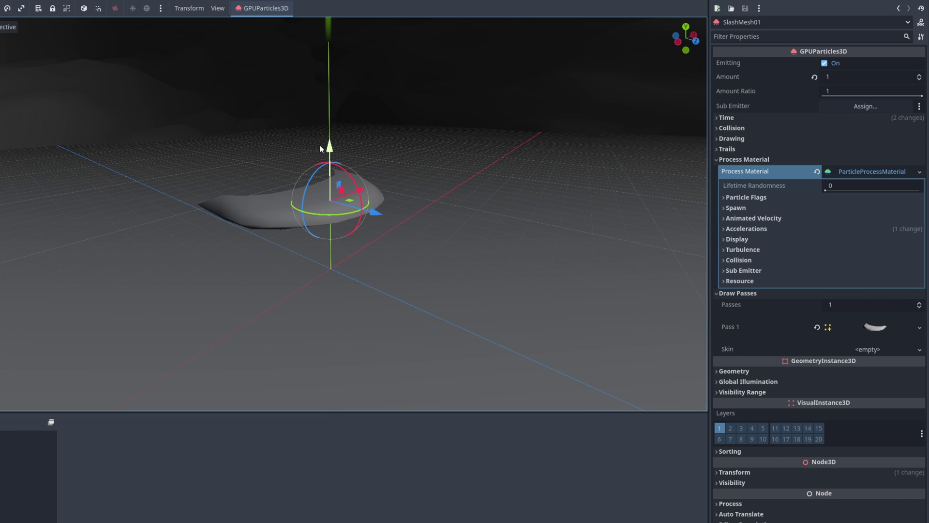
scroll(341, 176, "up", 3)
mouse_move(340, 175)
middle_mouse_down()
mouse_move(352, 157)
mouse_move(343, 175)
middle_mouse_up()
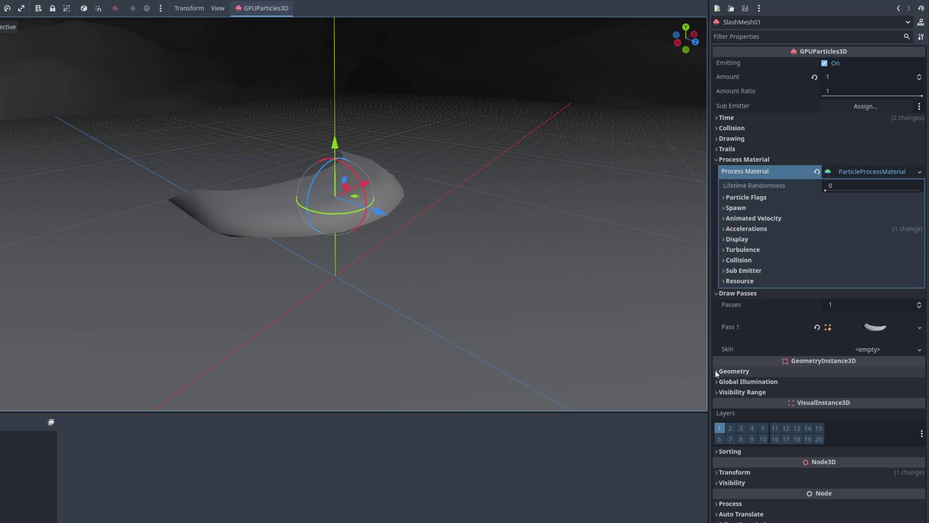
- Assign a new ShaderMaterial as the geometry's material override and expand its settings
left_click(718, 370)
left_click(915, 383)
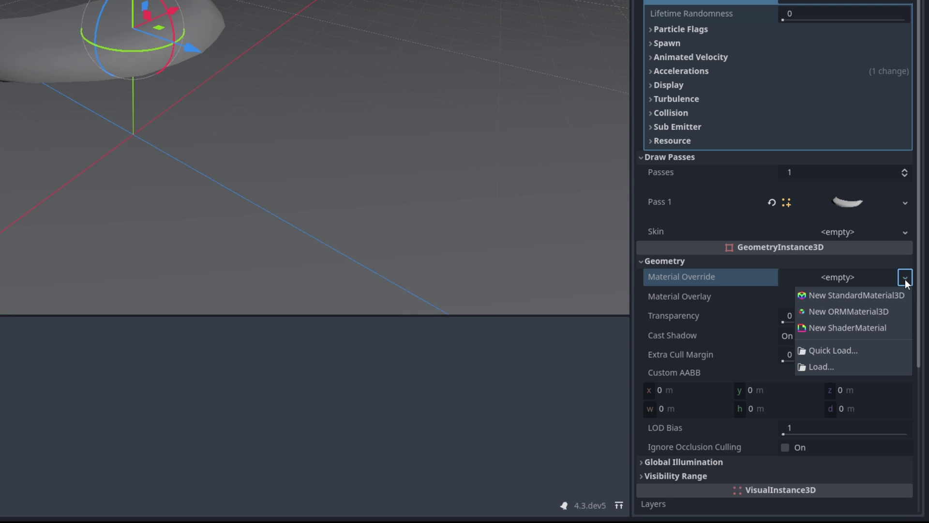
left_click(879, 329)
left_click(855, 289)
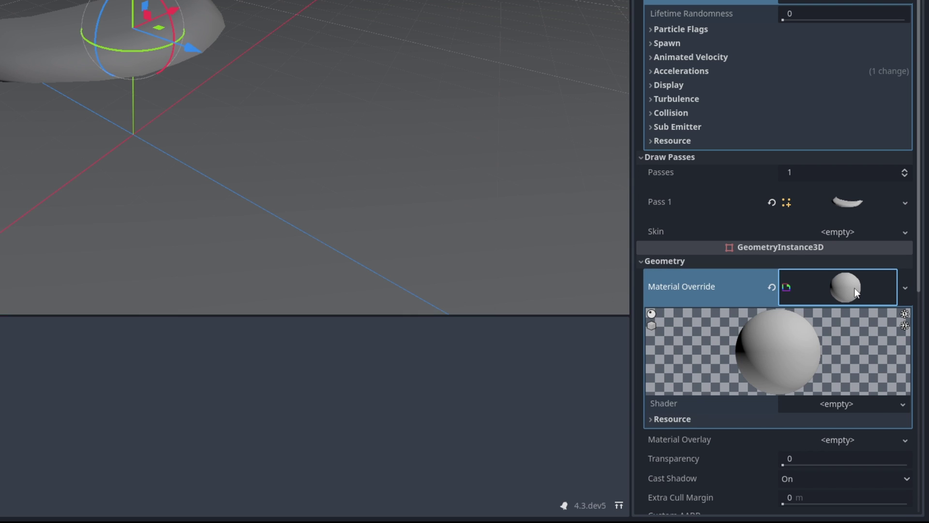
- Create a spatial VisualShader for the override material, saved in the Shaders folder as Material01.tres
left_click(877, 404)
left_click(882, 426)
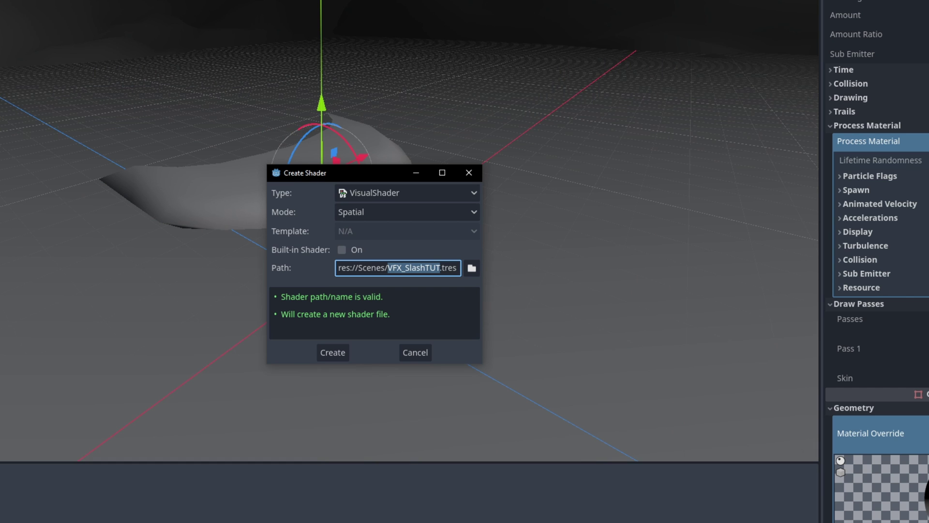
left_click(377, 269)
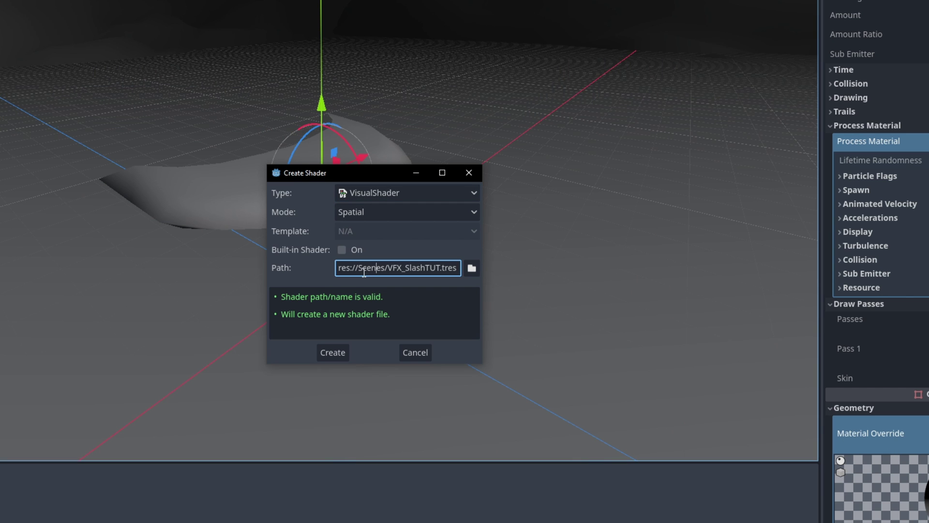
type("Shaders")
key("ctrl+shift+Right")
type("Material01")
left_click(339, 354)
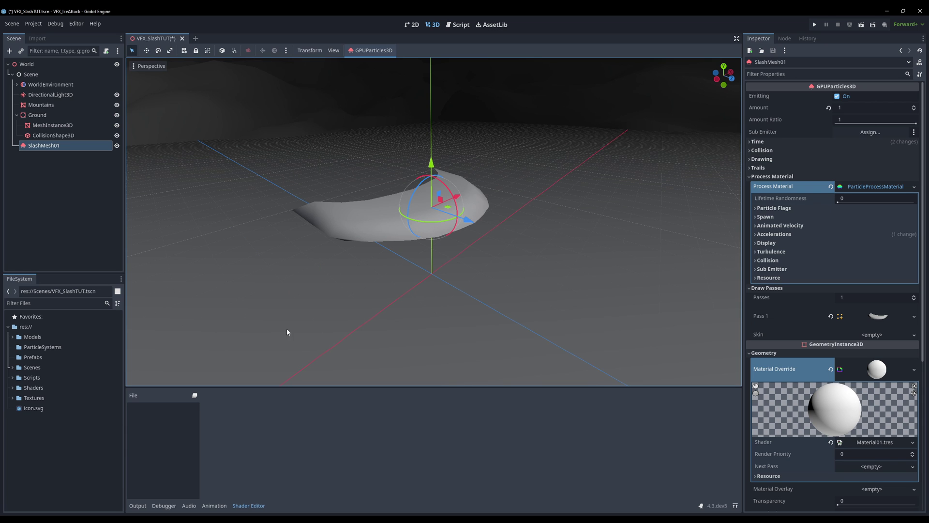
- Open Material01.tres from the Shaders folder in the shader editor and enlarge the graph area to make room for nodes
left_click(12, 388)
double_click(46, 398)
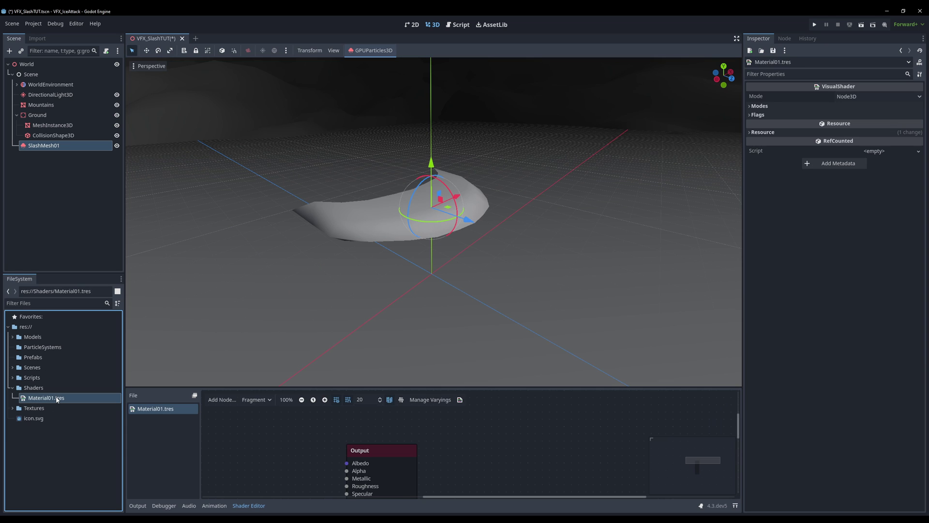
left_click_drag(473, 387, 466, 188)
middle_click_drag(351, 313, 535, 323)
scroll(456, 323, "up", 1)
- Add a Texture2DParameter node to the shader graph and name it Texture
right_click(248, 314)
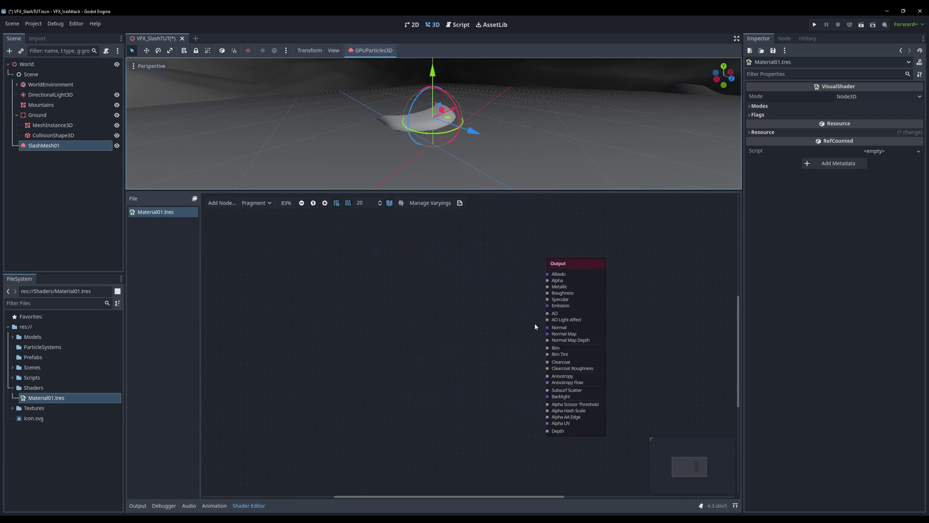
type("texture")
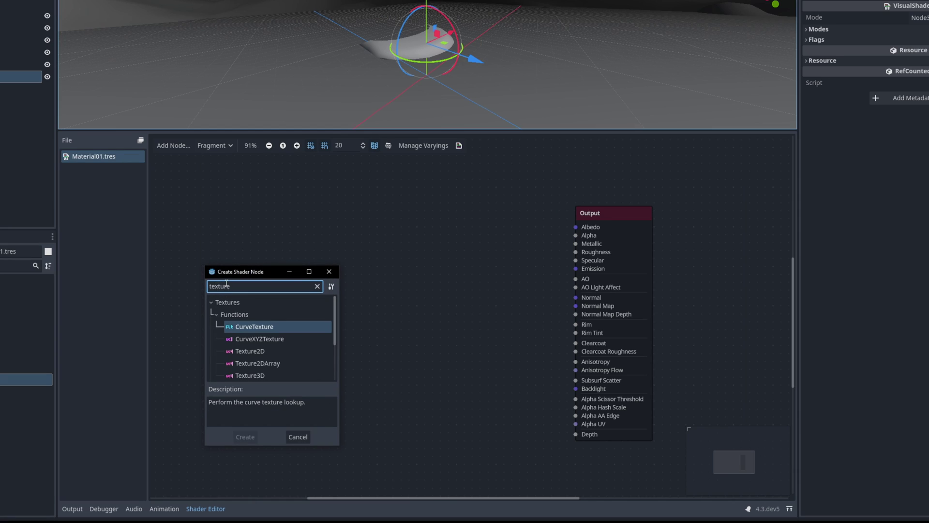
type("2d")
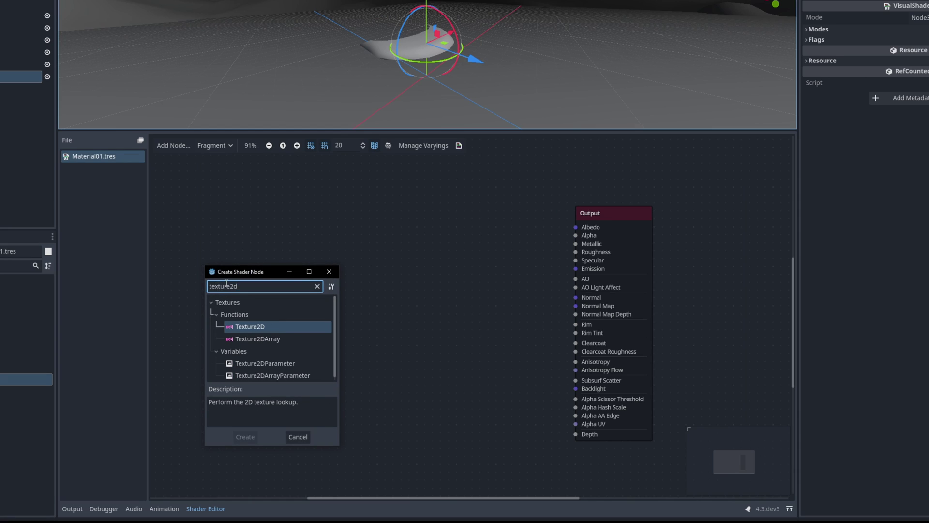
double_click(274, 364)
middle_click_drag(244, 285, 310, 282)
left_click_drag(310, 282, 268, 292)
type("Texture")
key("Return")
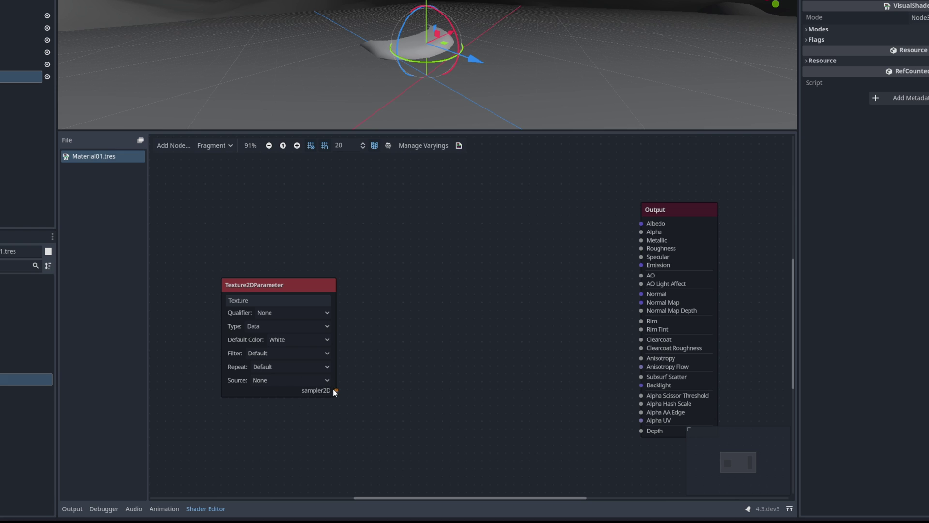
- Feed the Texture parameter's sampler2D output into a new Texture2D node with its source set to SamplerPort
left_click_drag(369, 336, 421, 289)
double_click(415, 373)
left_click(456, 251)
middle_click_drag(459, 247, 420, 266)
- Add an Input node above the Texture2D node, set it to color and expand its output into separate channels
right_click(331, 221)
type("inpu")
double_click(376, 270)
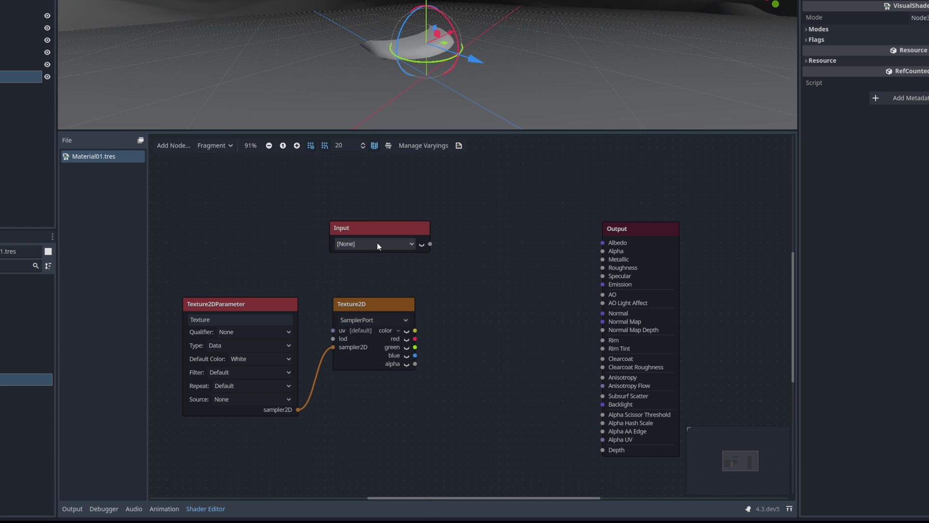
left_click(377, 242)
left_click(349, 254)
left_click_drag(389, 240, 367, 241)
middle_click_drag(481, 263, 455, 258)
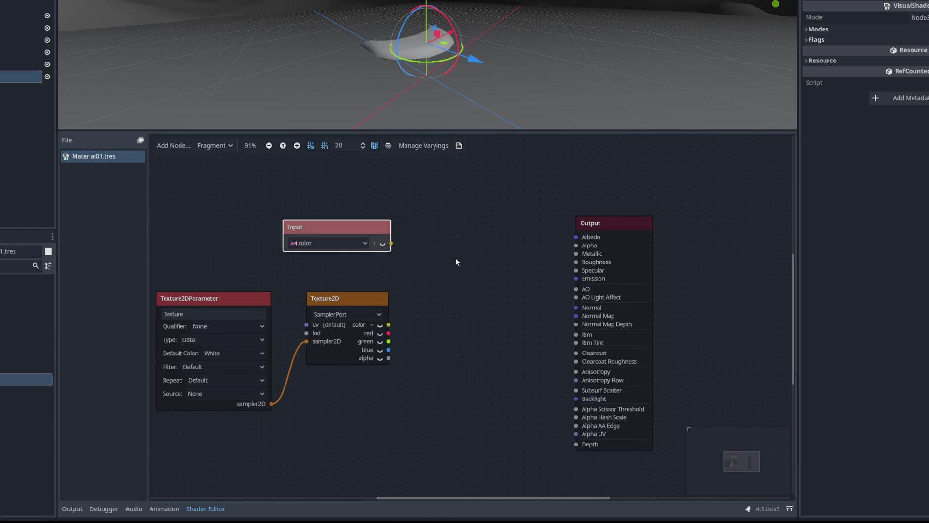
left_click(455, 258)
left_click(375, 242)
left_click(404, 221)
- Multiply the Input color by the Texture2D color with a Vector4 VectorOp node and connect the result to Albedo
left_click_drag(373, 230, 479, 204)
type("vectorop")
double_click(530, 301)
left_click(476, 264)
left_click(481, 240)
left_click(486, 274)
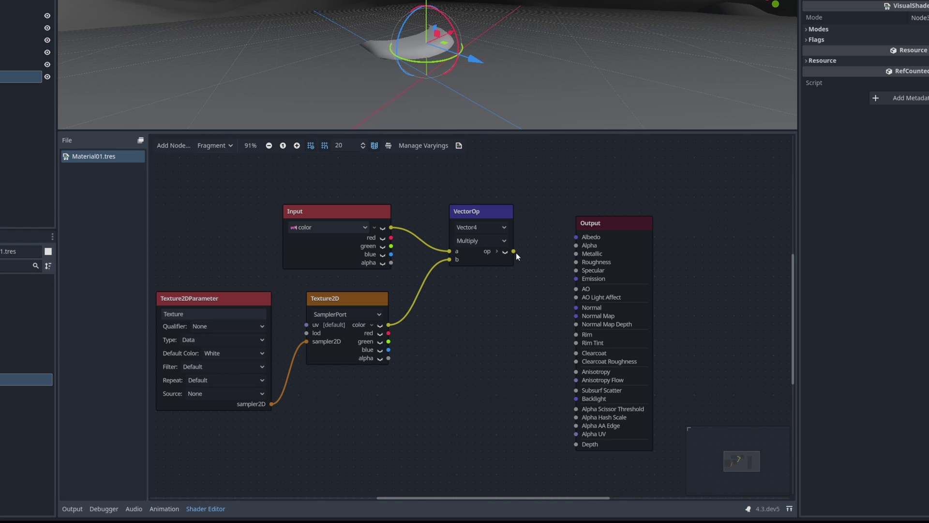
left_click_drag(515, 249, 577, 237)
- Add a FloatOp node set to Multiply, combining the Input alpha with the Texture2D alpha
left_click_drag(391, 263, 454, 316)
type("float")
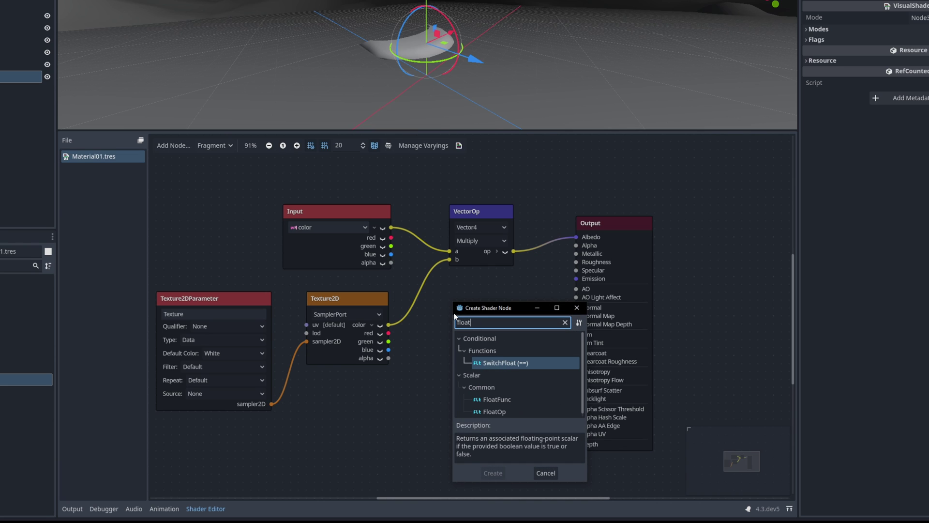
type("op")
double_click(498, 363)
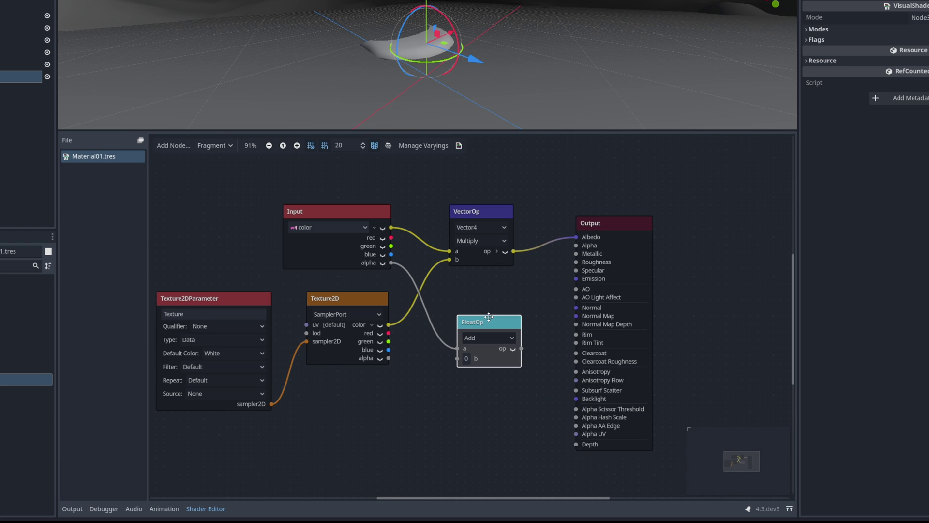
left_click_drag(490, 315, 481, 308)
left_click(479, 322)
left_click(478, 349)
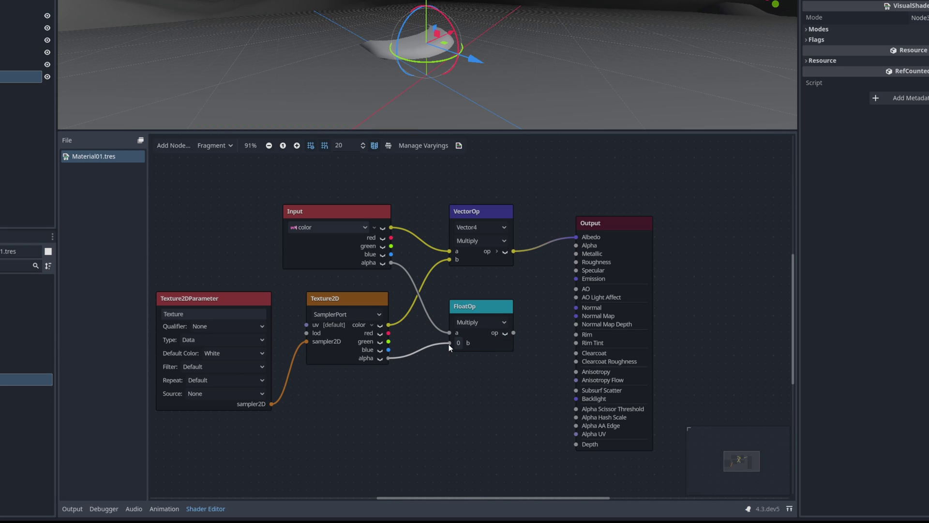
- Connect the FloatOp Multiply result to the Output node's Alpha
left_click_drag(513, 333, 576, 249)
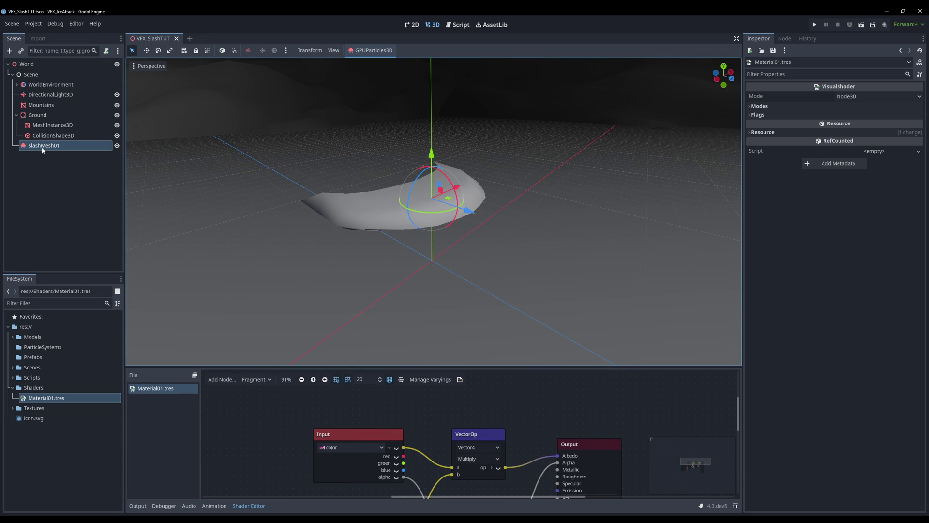
- Load Textures/Gradient01.png as the Texture shader parameter of SlashMesh01's override material
left_click(42, 148)
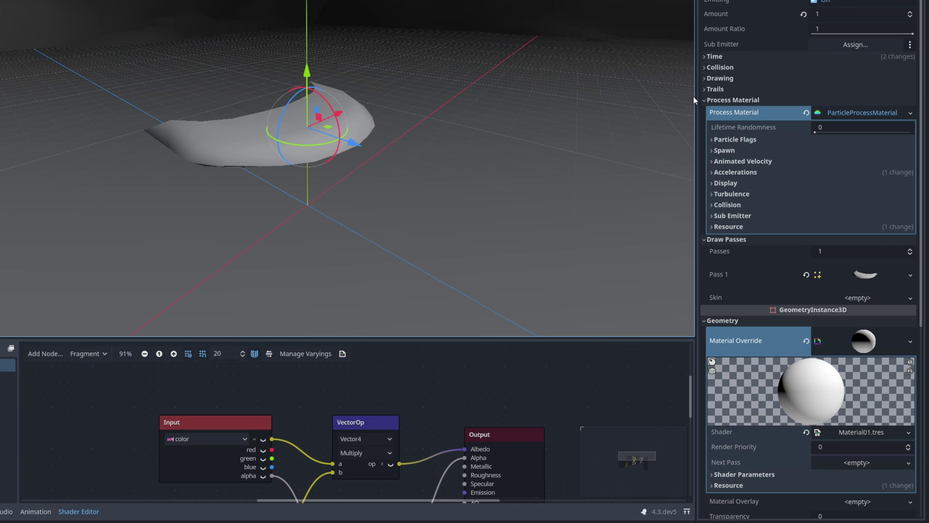
scroll(837, 329, "down", 2)
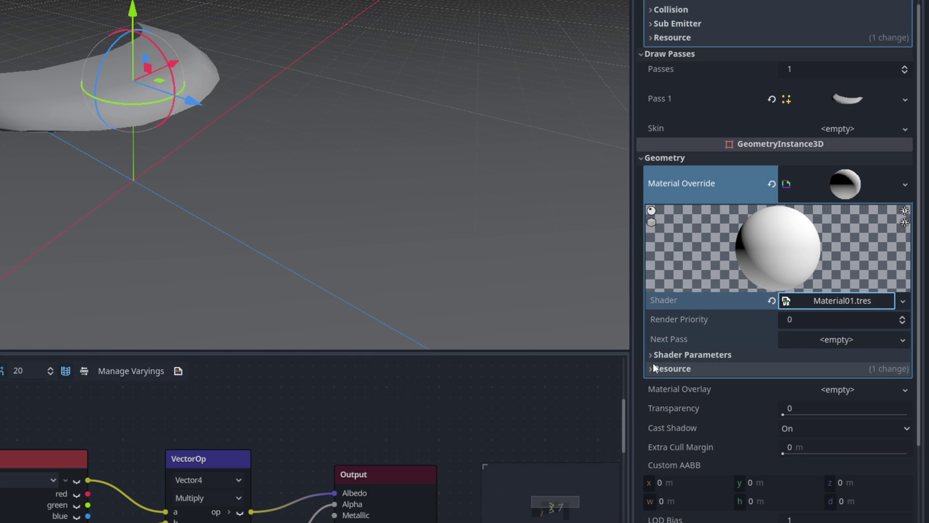
left_click(712, 341)
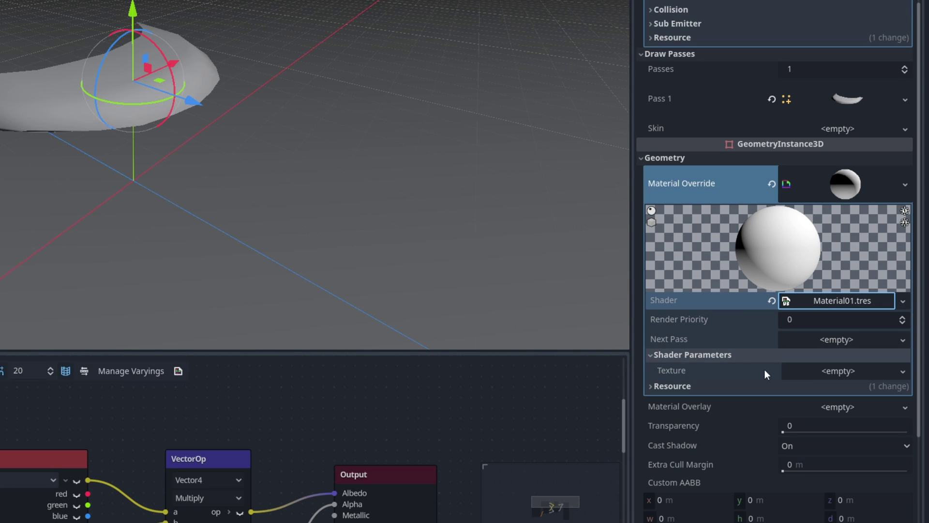
left_click(900, 370)
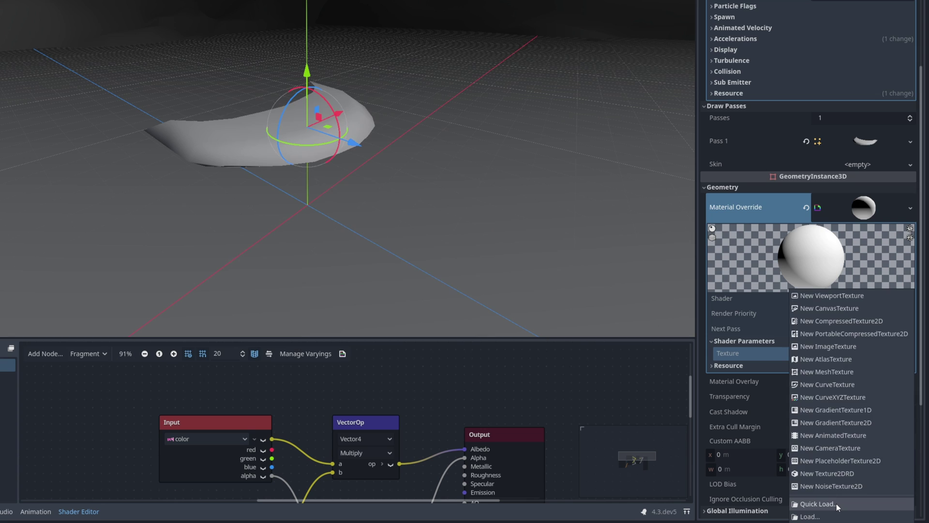
left_click(837, 503)
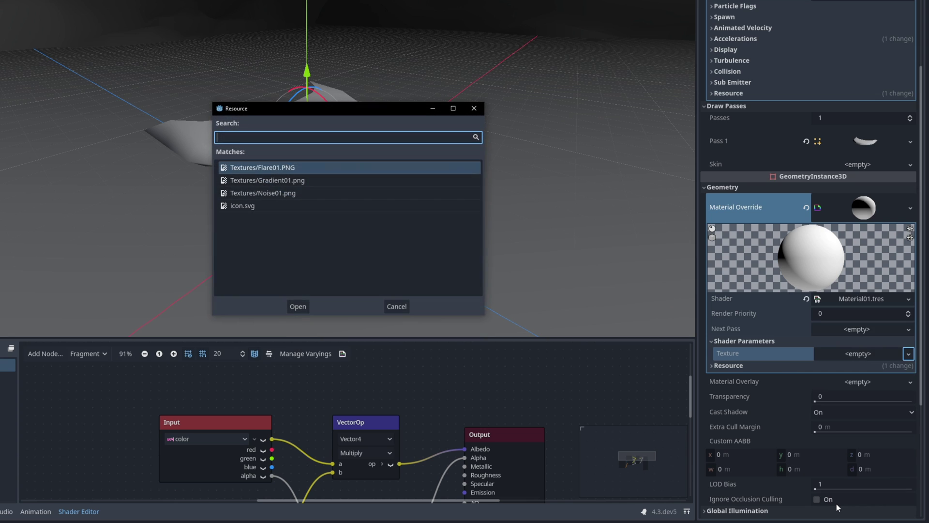
double_click(282, 181)
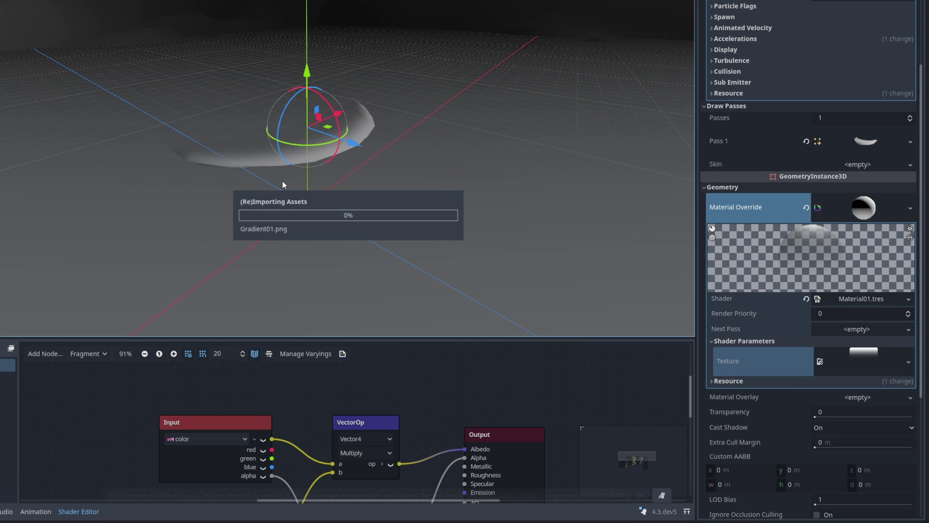
scroll(306, 166, "up", 6)
middle_click_drag(290, 168, 318, 163)
- Enable the Unshaded flag on the Material01.tres shader
left_click(855, 300)
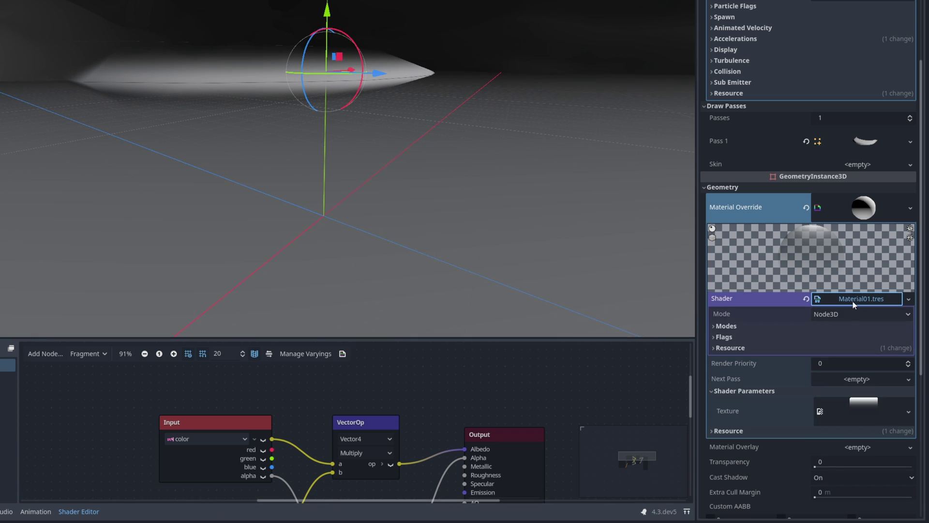
left_click(714, 337)
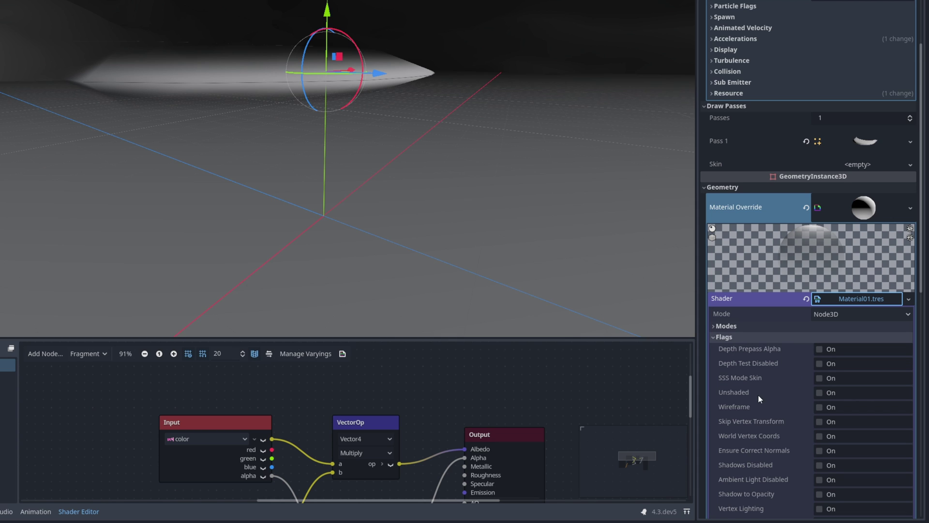
left_click(819, 393)
- Set SlashMesh01's process material Color in Display > Color Curves to an overbright warm RAW color, with a green value of 1.3
left_click(715, 184)
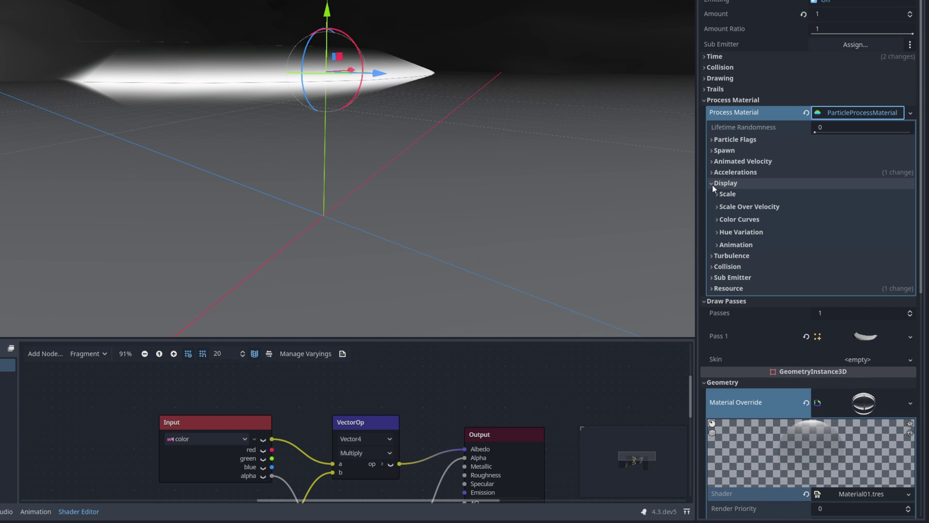
left_click(719, 221)
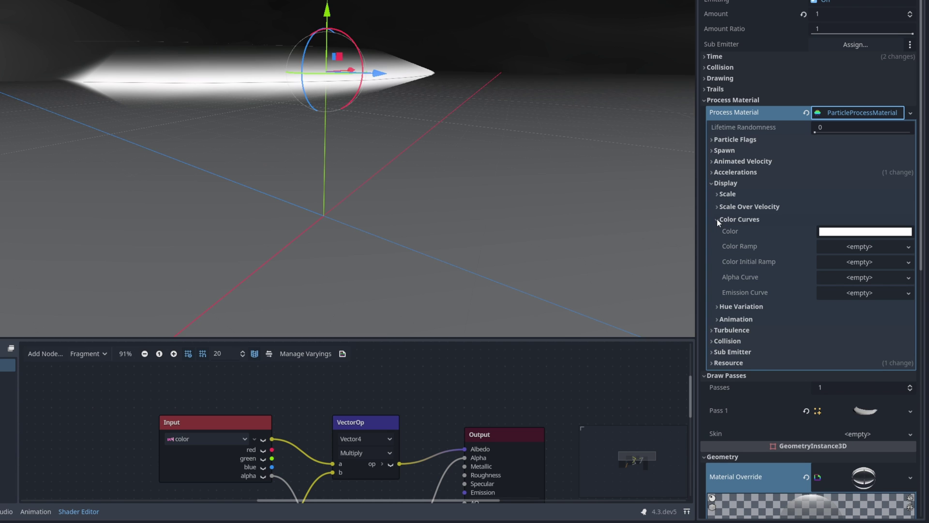
left_click(833, 231)
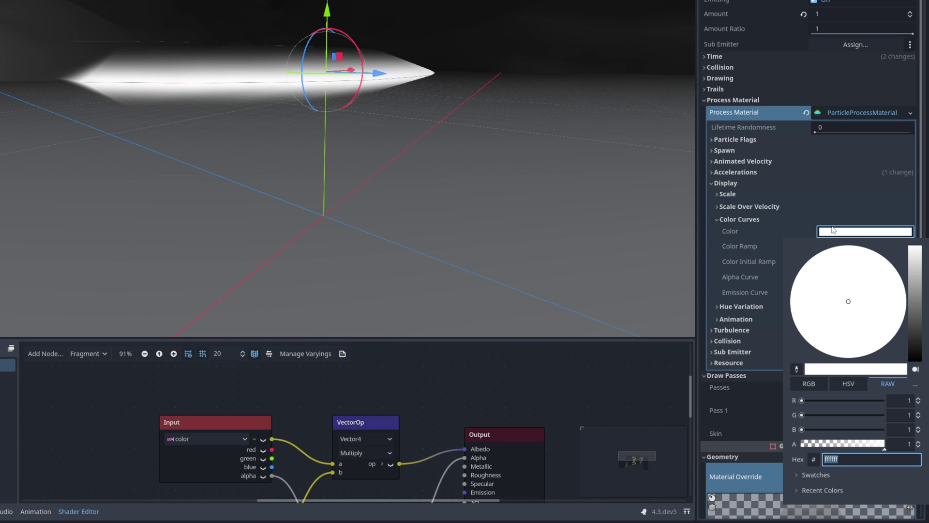
left_click(909, 401)
key("Tab")
type("1.3")
key("Tab")
scroll(296, 183, "down", 3)
left_click(297, 194)
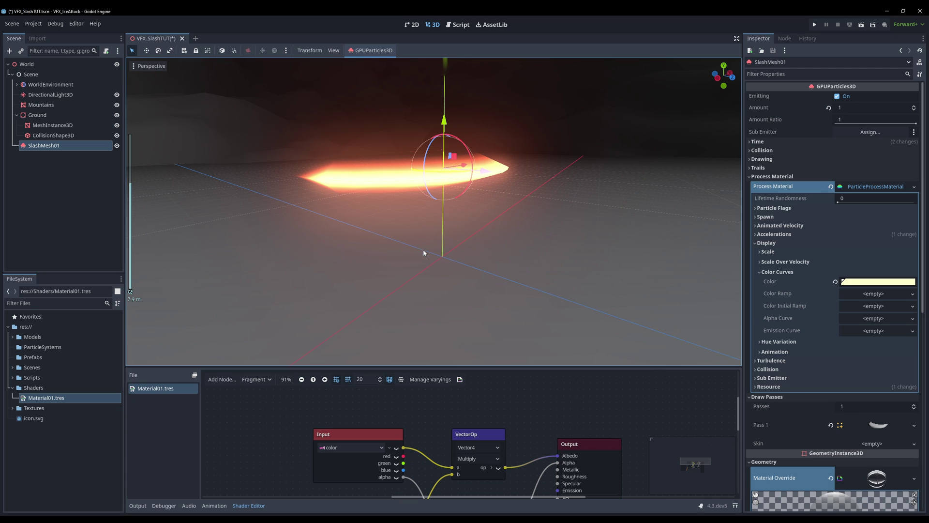
mouse_move(433, 247)
middle_mouse_down()
mouse_move(450, 272)
mouse_move(486, 256)
mouse_move(464, 228)
mouse_move(364, 225)
mouse_move(420, 260)
middle_mouse_up()
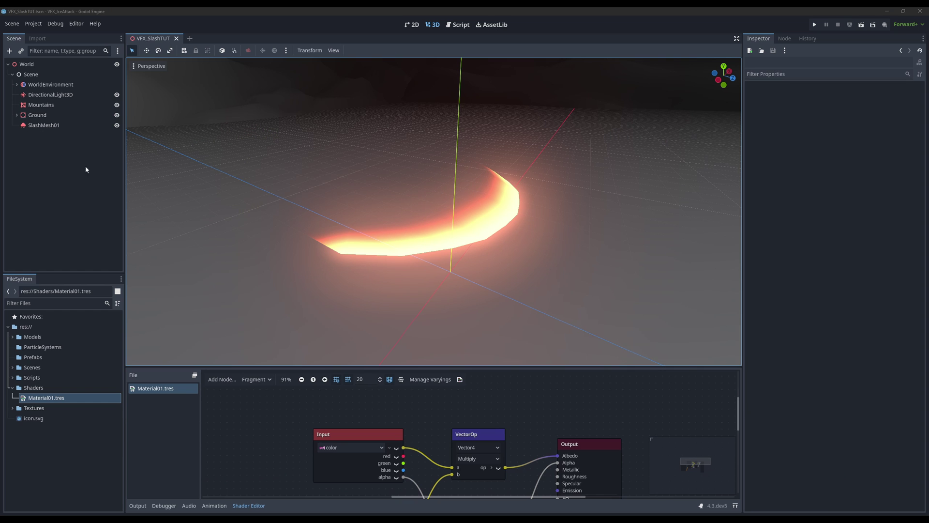
- Add a GPUParticles3D child to the Scene node and name it SlashMesh02
left_click(56, 168)
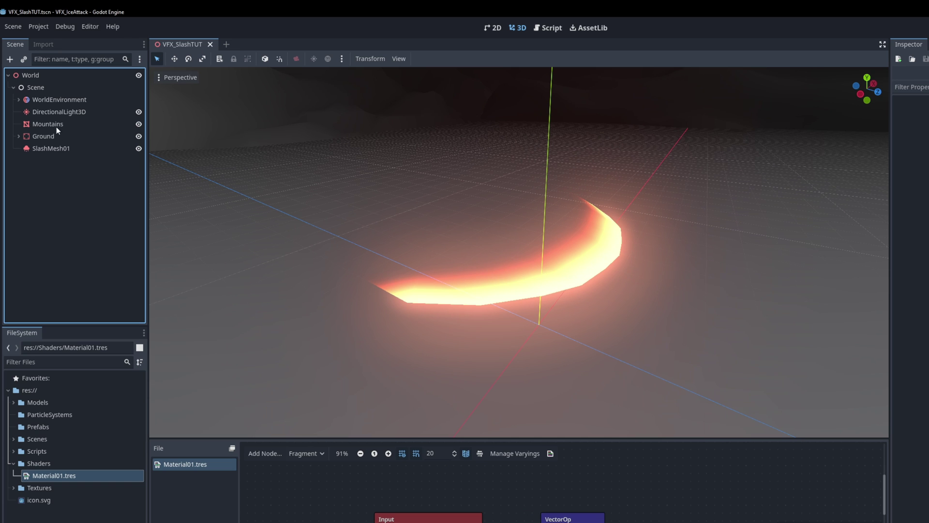
right_click(31, 74)
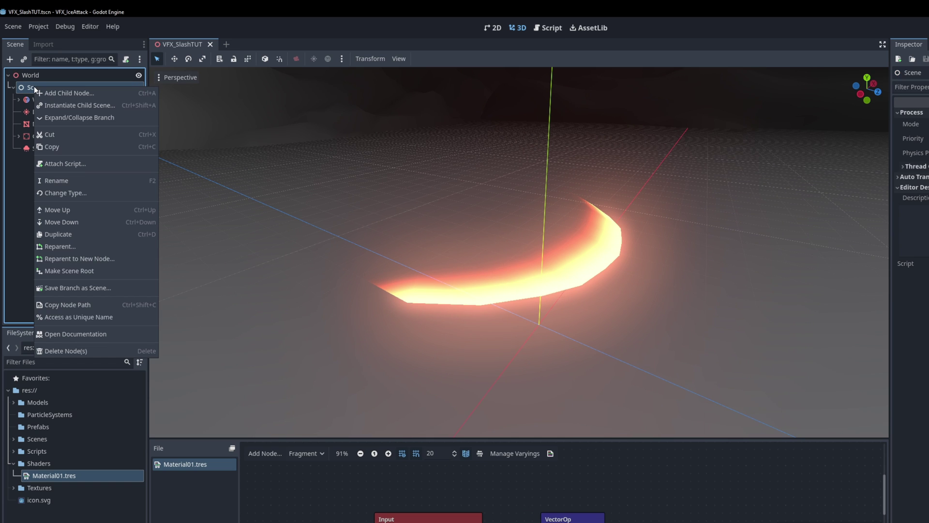
left_click(79, 94)
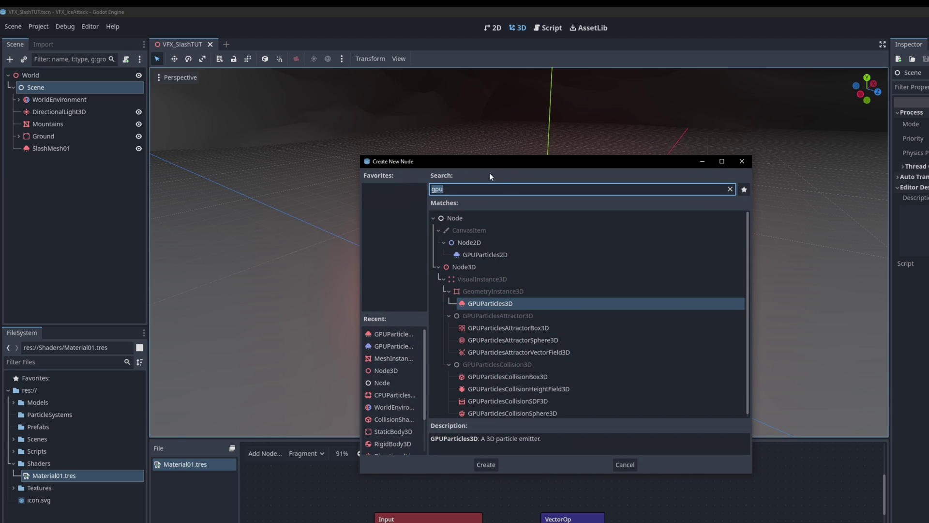
left_click(499, 304)
double_click(498, 304)
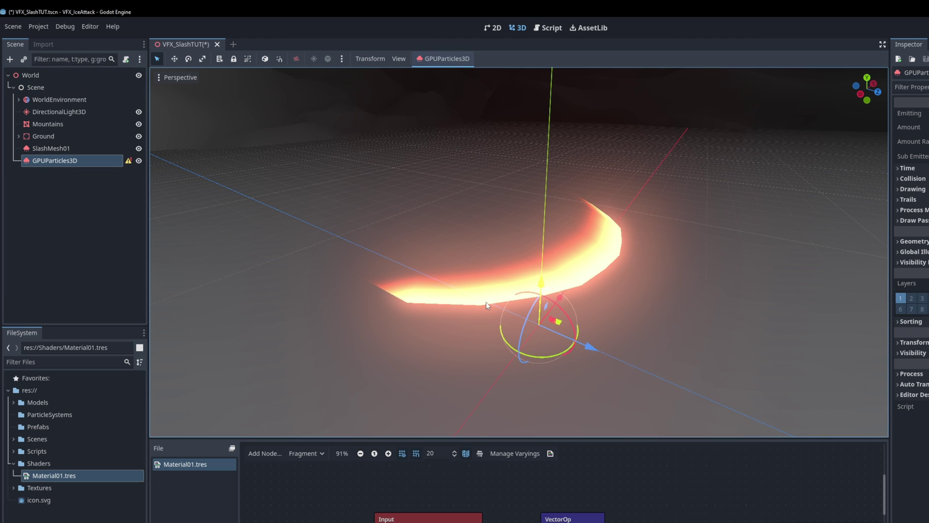
double_click(47, 162)
type("S")
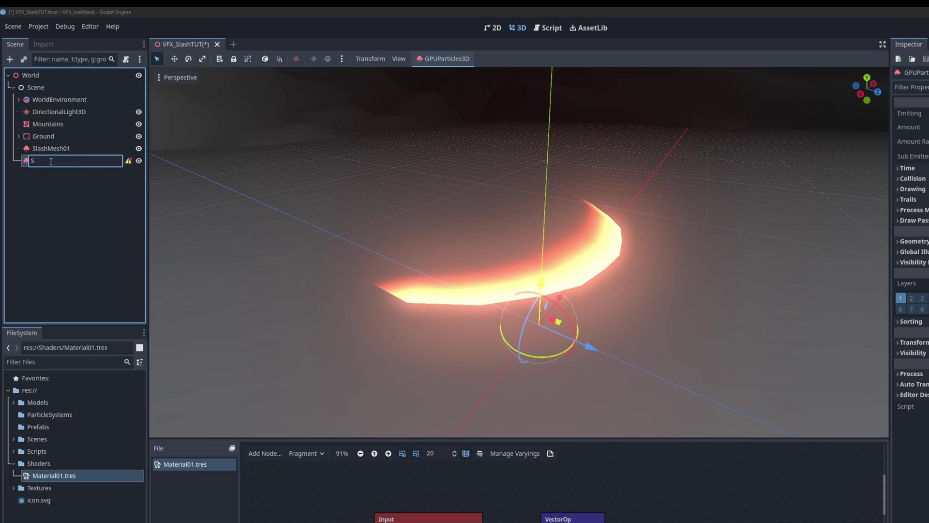
type("lashMesh02")
key("Return")
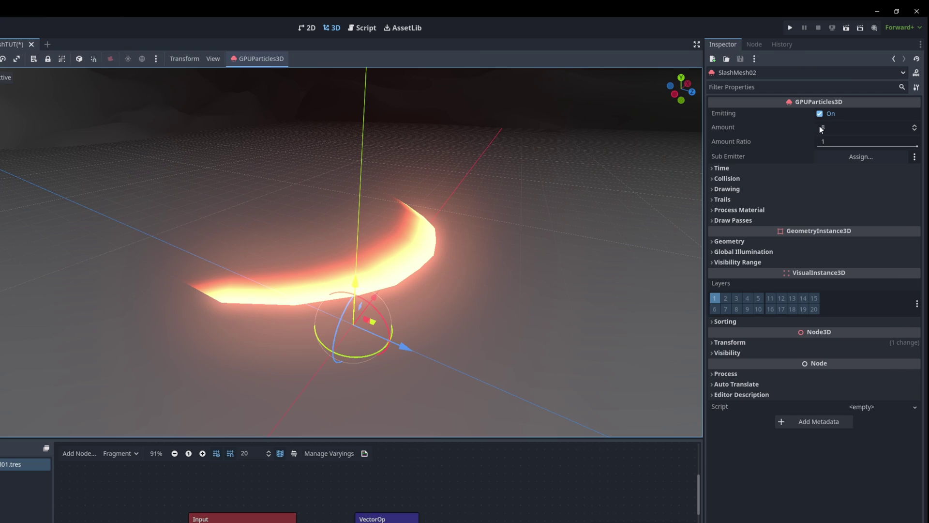
- Set SlashMesh02's Amount to 1, its Lifetime to 0.7 s and its Fixed FPS to 75
left_click(831, 126)
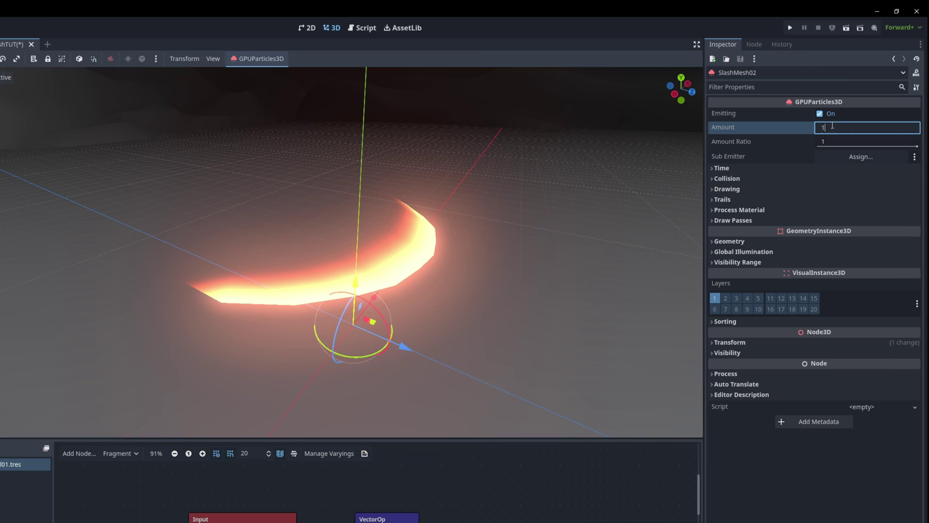
type("1")
left_click(721, 168)
left_click(832, 180)
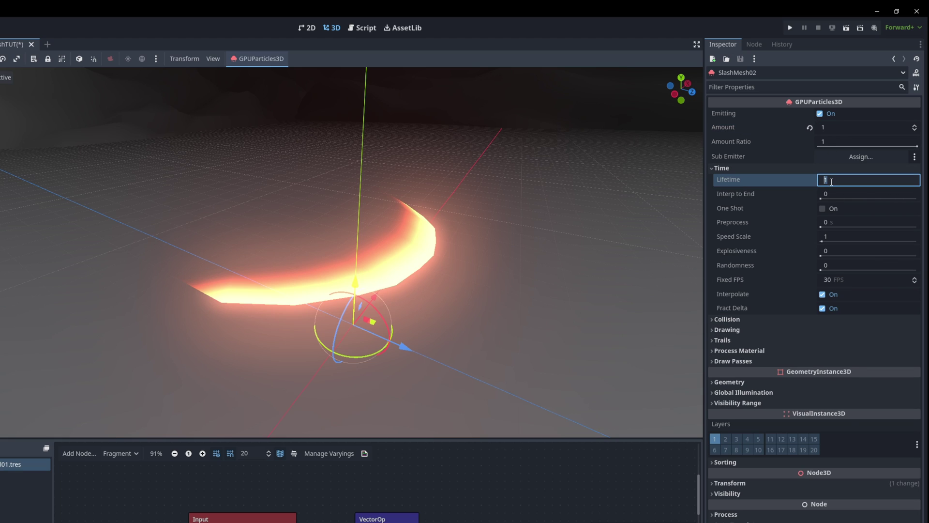
key("Return")
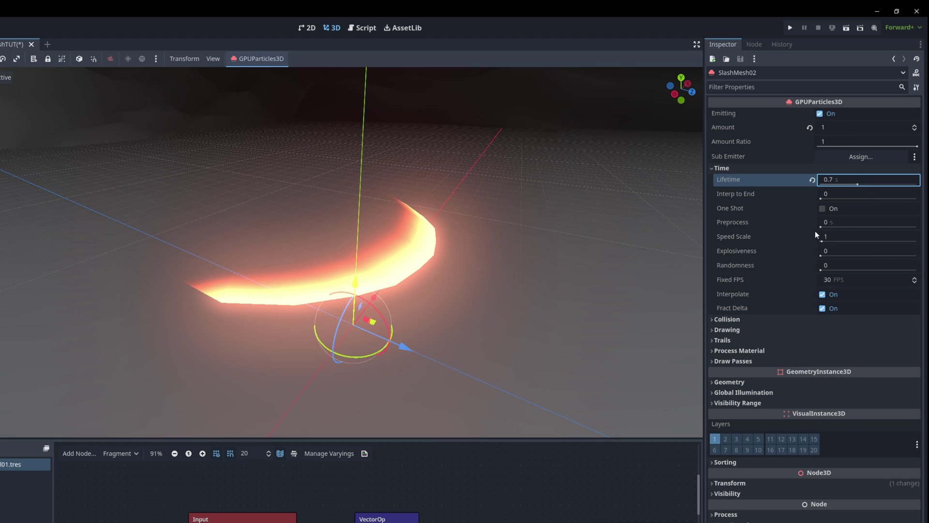
left_click(837, 279)
type("75")
key("Return")
left_click(713, 168)
- Load Models/ProjectileMesh02.obj as the Pass 1 mesh in SlashMesh02's Draw Passes
left_click(715, 220)
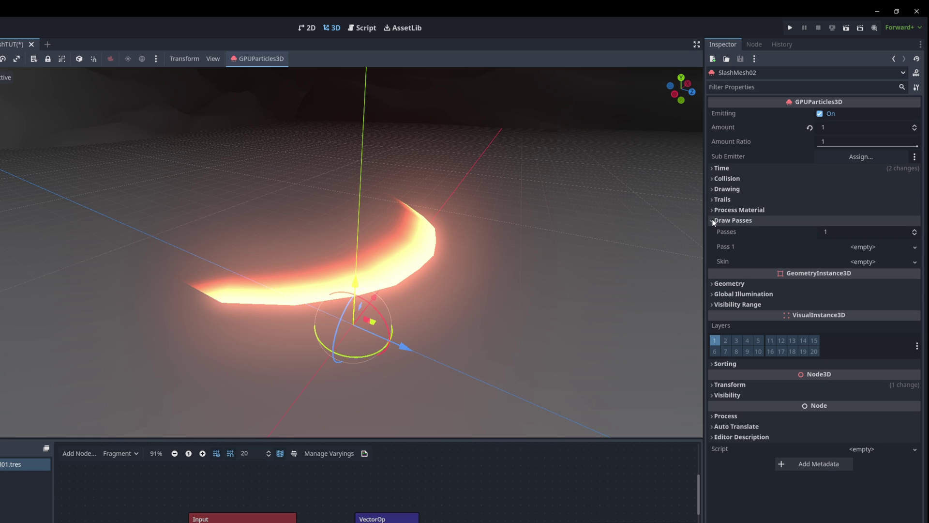
left_click(915, 249)
left_click(861, 446)
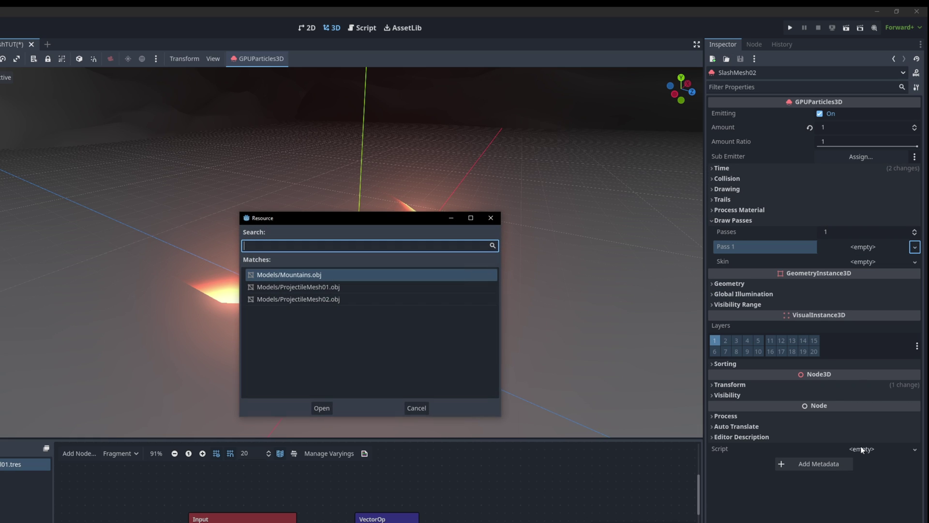
double_click(315, 301)
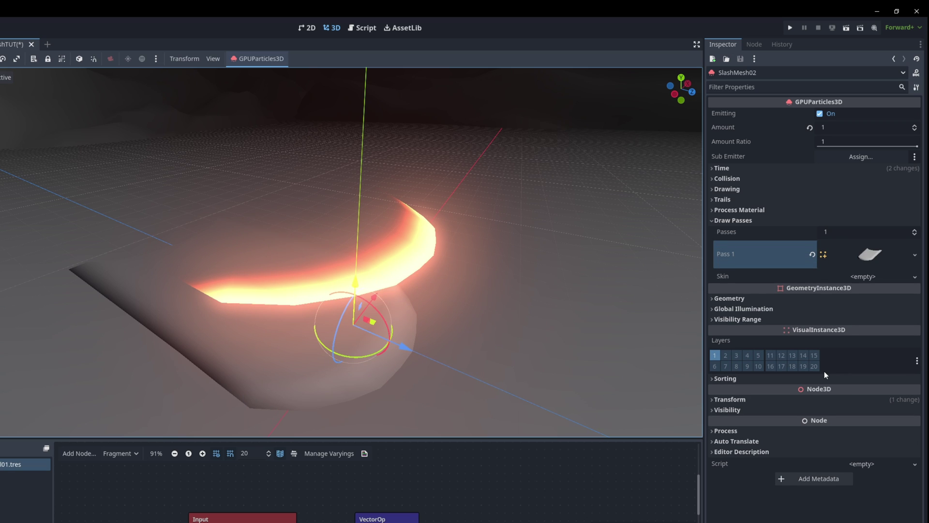
left_click(713, 220)
- Give SlashMesh02 a new ParticleProcessMaterial and set its Gravity y to 0
left_click(711, 211)
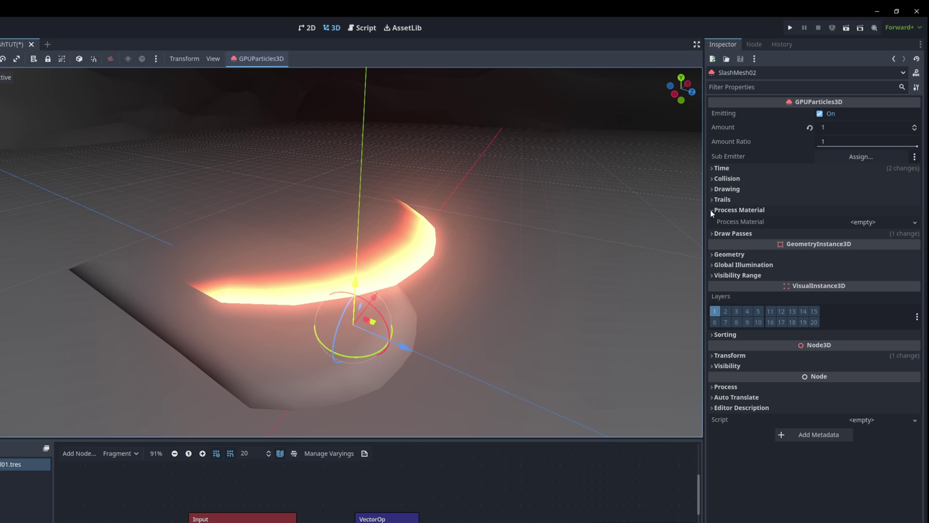
left_click(882, 222)
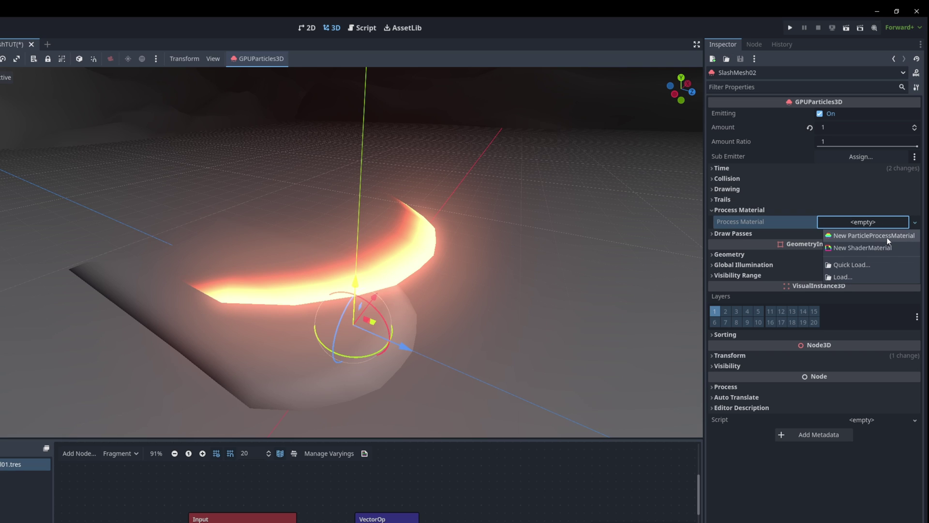
left_click(887, 237)
left_click(866, 225)
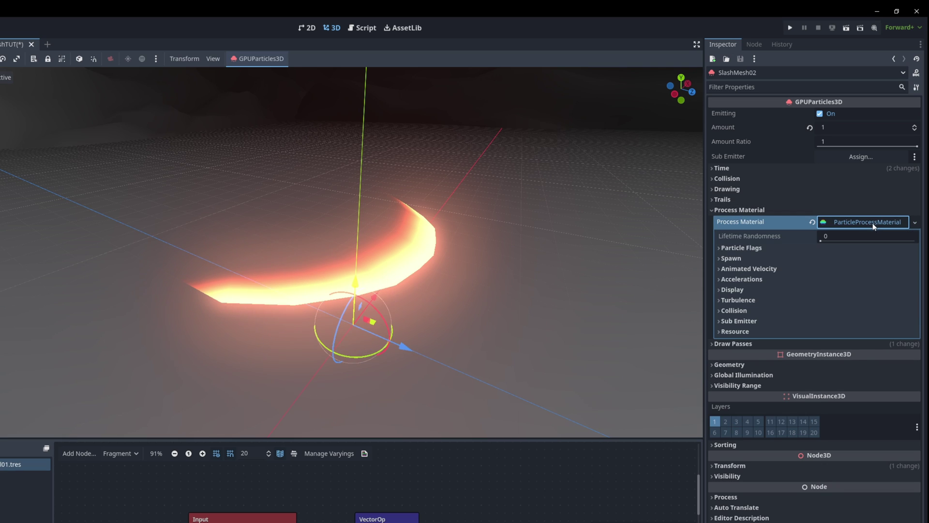
left_click(740, 279)
left_click(737, 289)
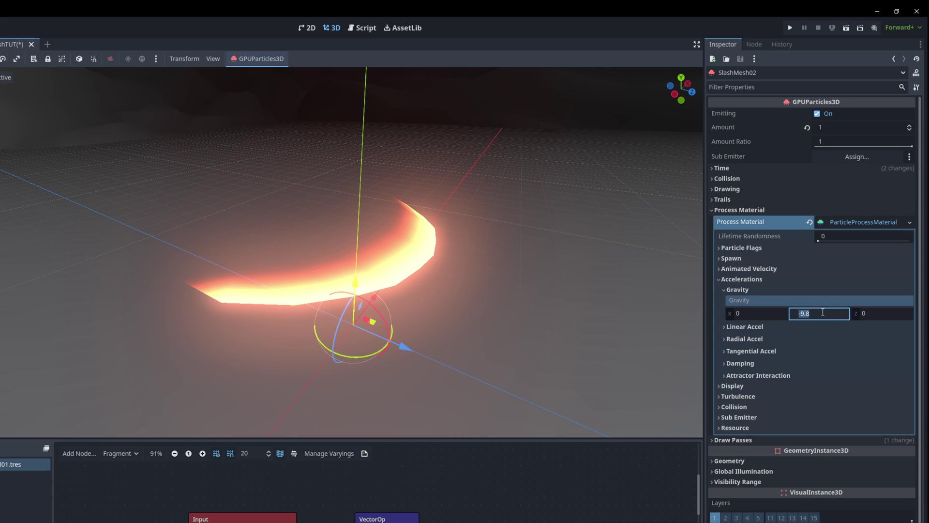
middle_click_drag(210, 346, 419, 252)
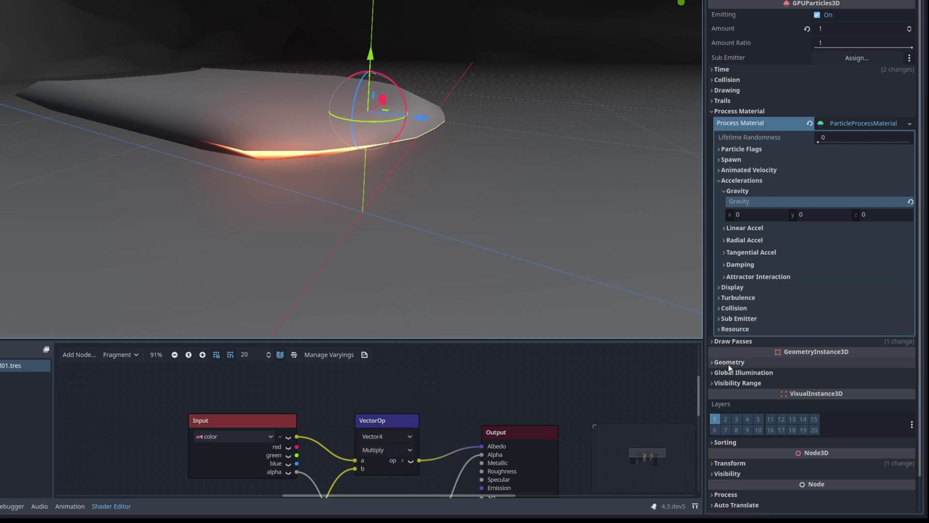
- Give SlashMesh02 a new ShaderMaterial as its Material Override and load Shaders/Material01.tres as the shader
scroll(729, 463, "down", 2)
left_click(730, 423)
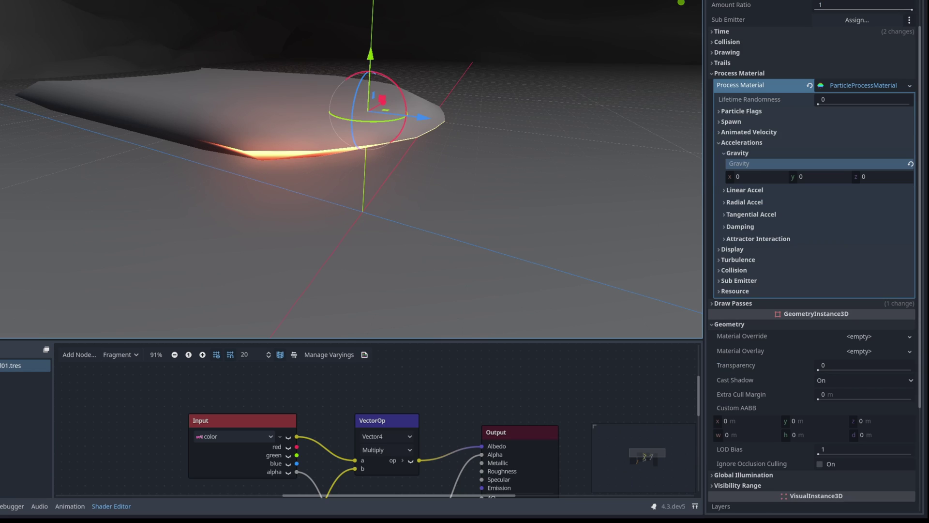
left_click(909, 338)
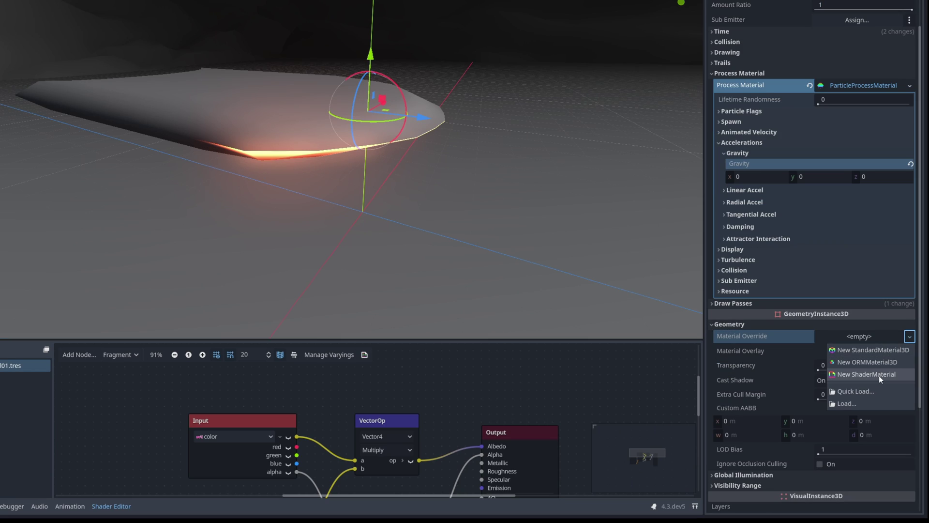
left_click(879, 376)
left_click(881, 352)
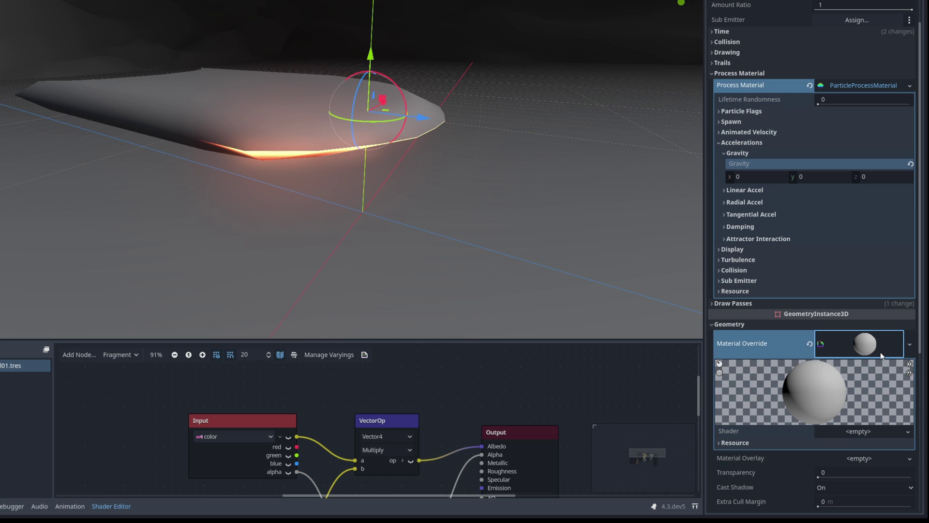
left_click(900, 432)
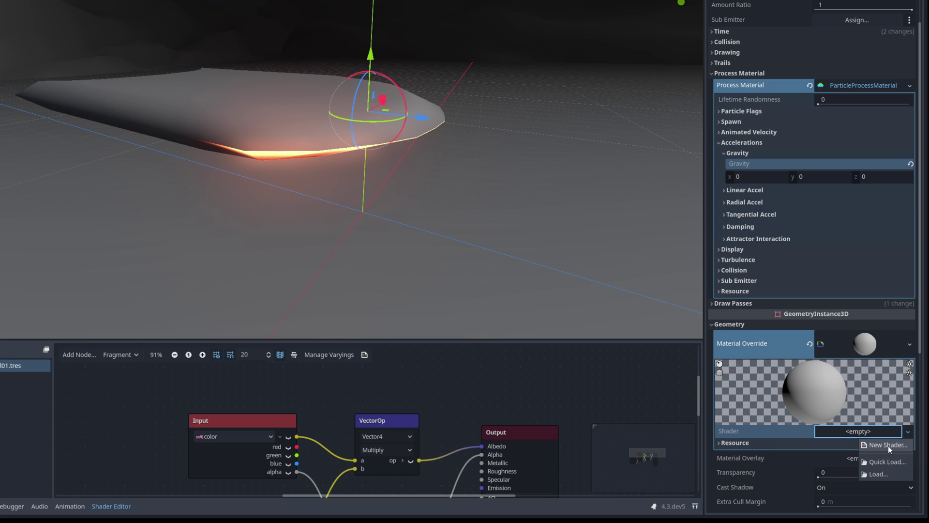
left_click(889, 462)
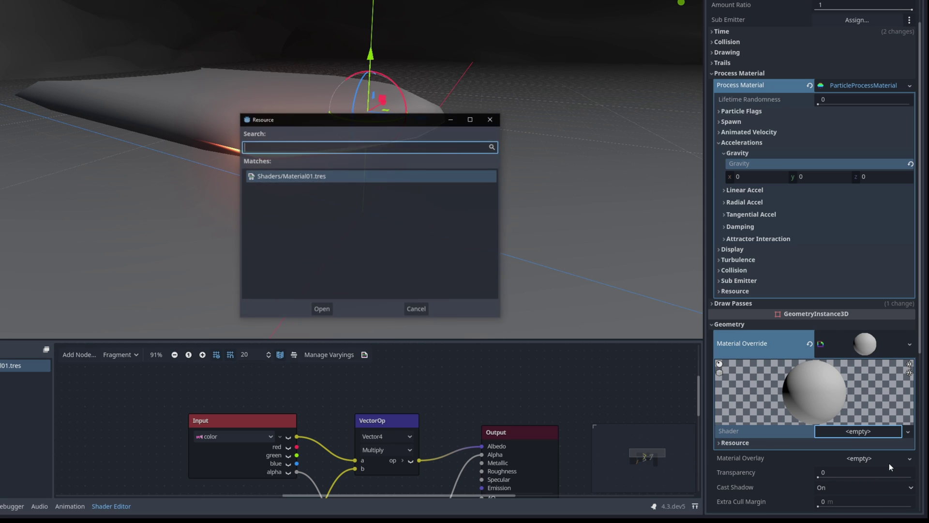
double_click(296, 177)
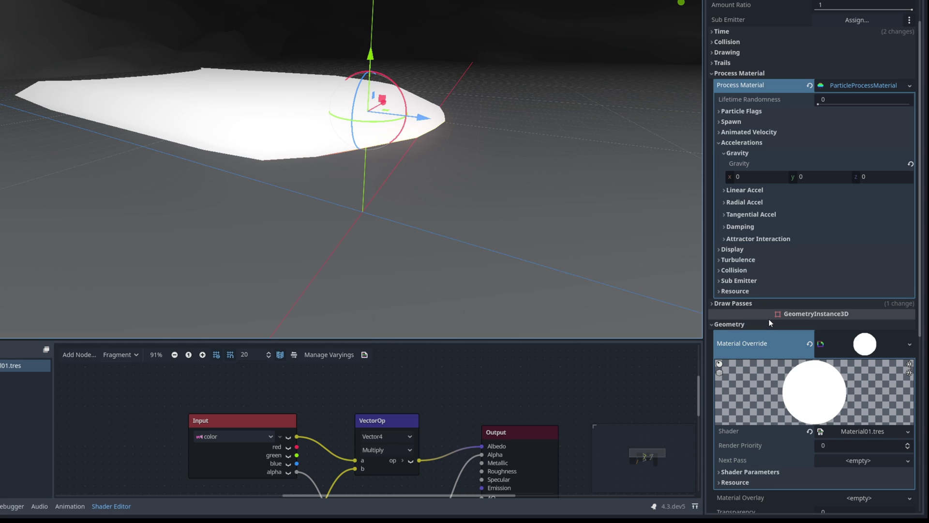
- Load Textures/Gradient01.png as the Texture shader parameter of SlashMesh02's override material
scroll(771, 323, "down", 5)
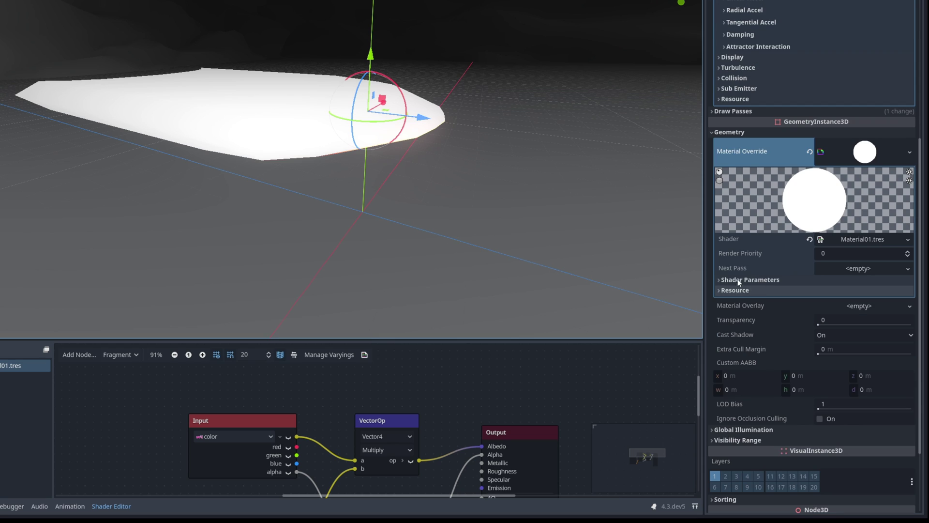
left_click(718, 280)
left_click(878, 295)
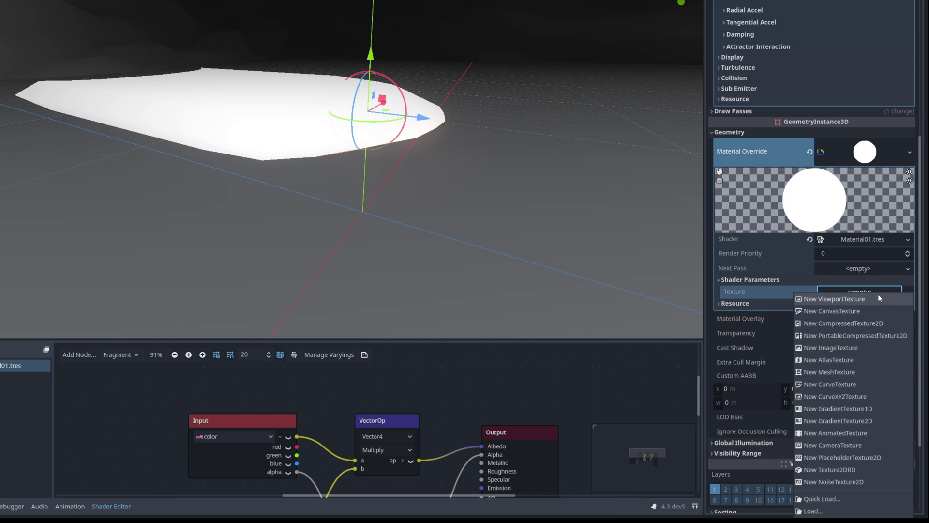
left_click(832, 494)
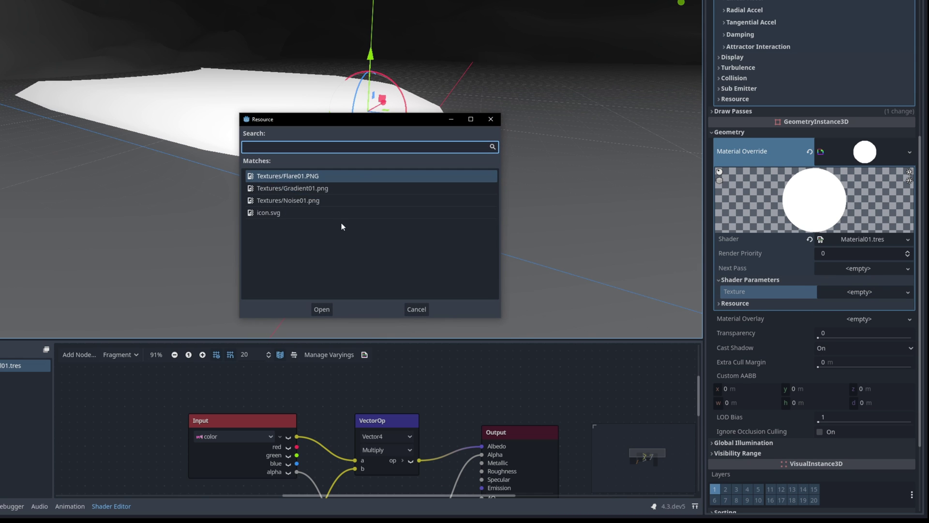
double_click(298, 188)
mouse_move(307, 179)
middle_mouse_down()
mouse_move(346, 205)
mouse_move(312, 185)
middle_mouse_up()
- Set SlashMesh02's particle color to raw values G 0.7 and B 0.2 in the process material's Color Curves
scroll(728, 399, "up", 5)
left_click(719, 180)
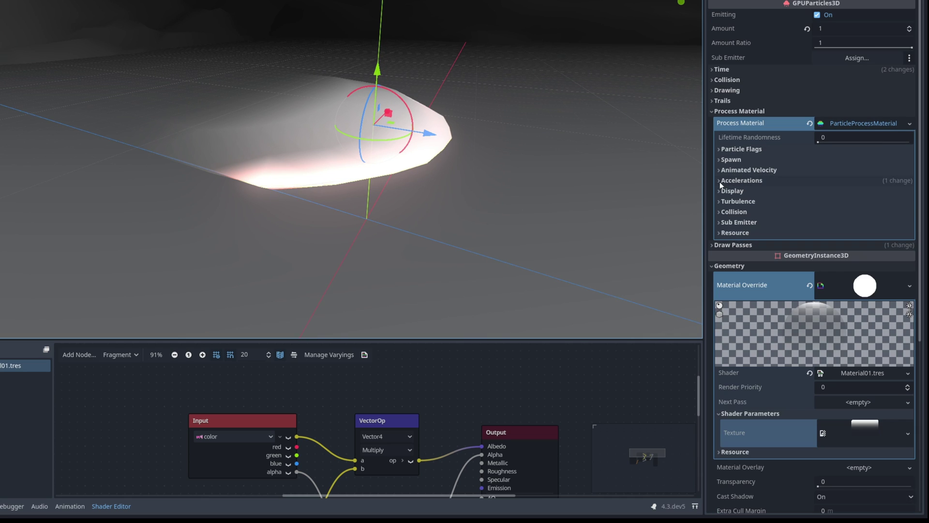
left_click(720, 190)
left_click(725, 226)
left_click(852, 237)
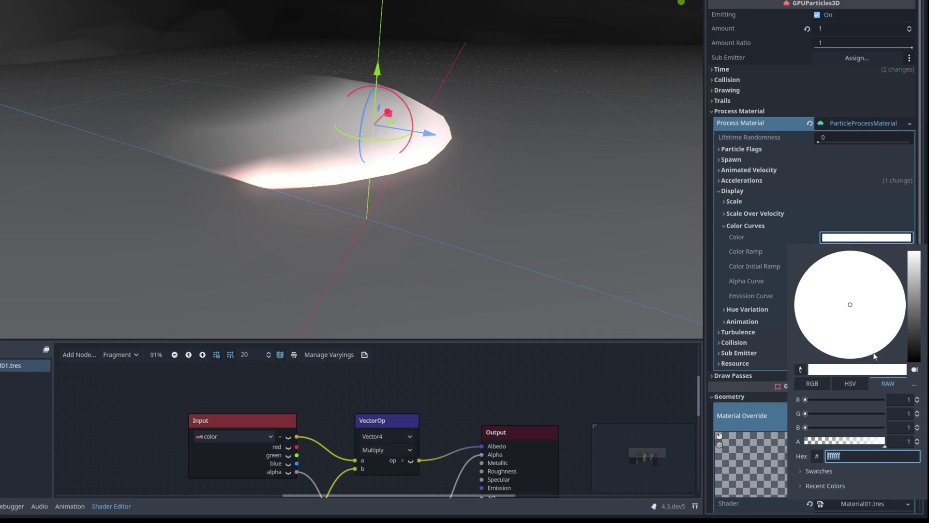
left_click(902, 414)
type(".7")
key("Tab")
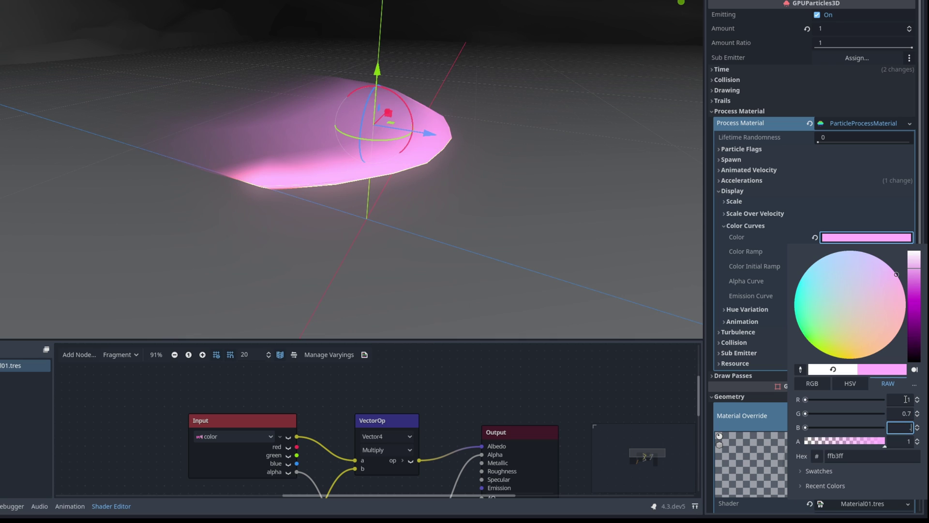
type(".2")
key("Return")
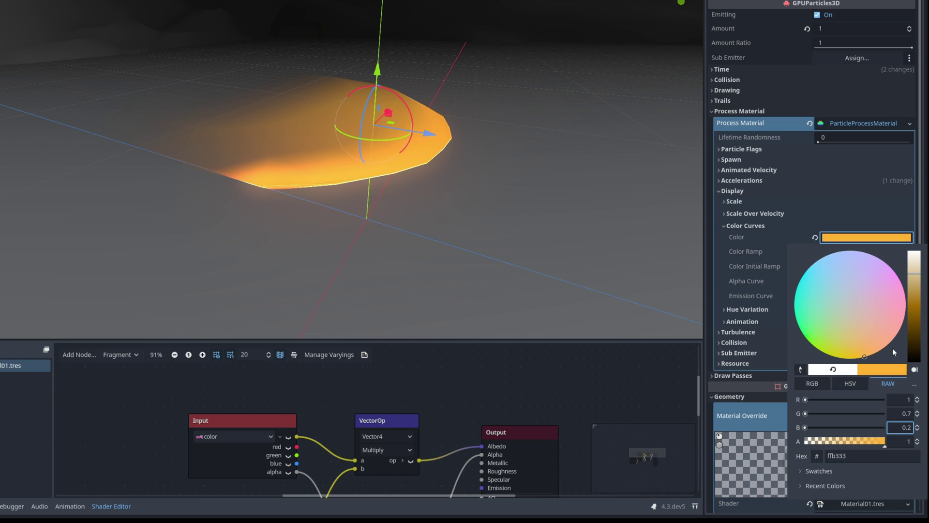
left_click(697, 74)
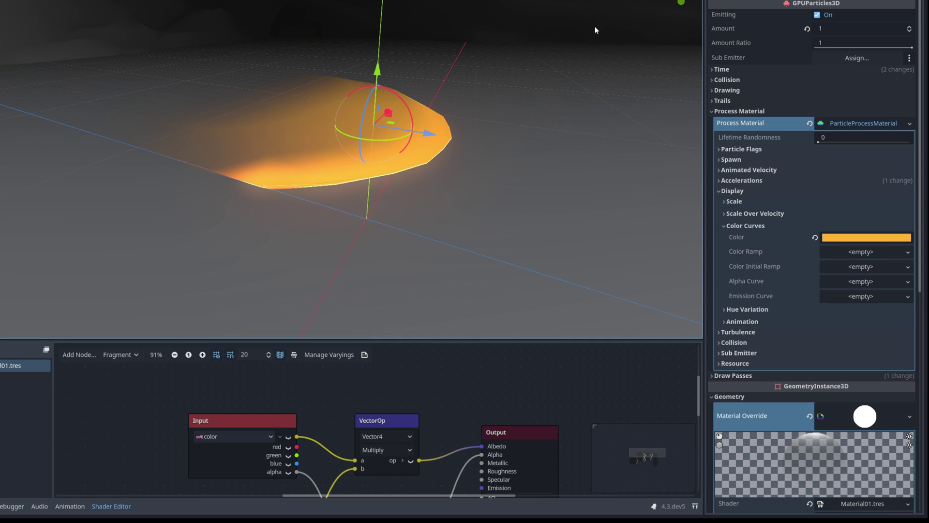
mouse_move(463, 127)
middle_mouse_down()
mouse_move(475, 144)
mouse_move(484, 139)
mouse_move(473, 135)
middle_mouse_up()
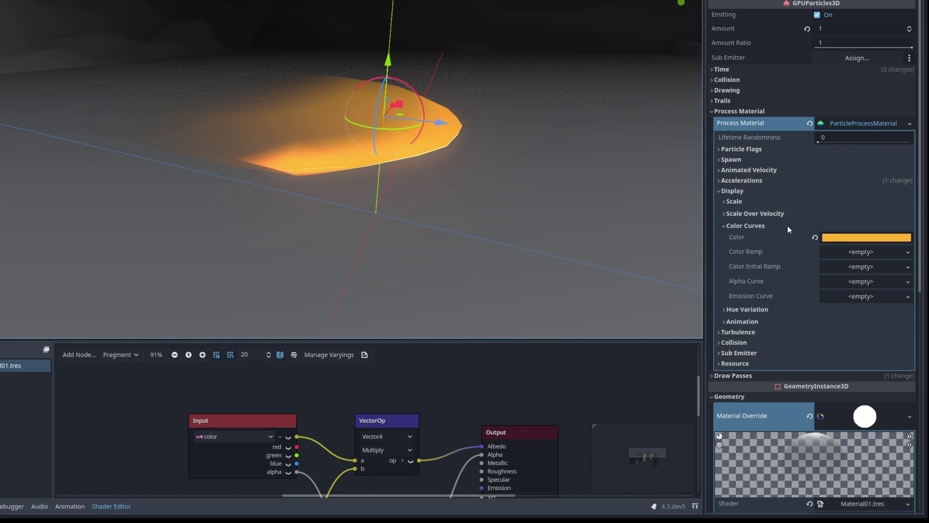
- Set SlashMesh02's sorting offset to -2
scroll(745, 271, "down", 5)
scroll(719, 339, "down", 3)
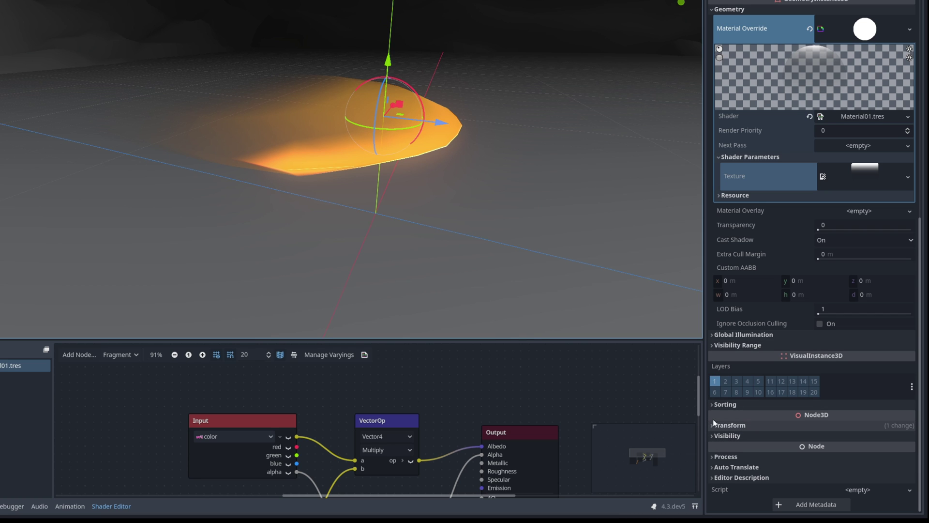
left_click(713, 404)
left_click(852, 413)
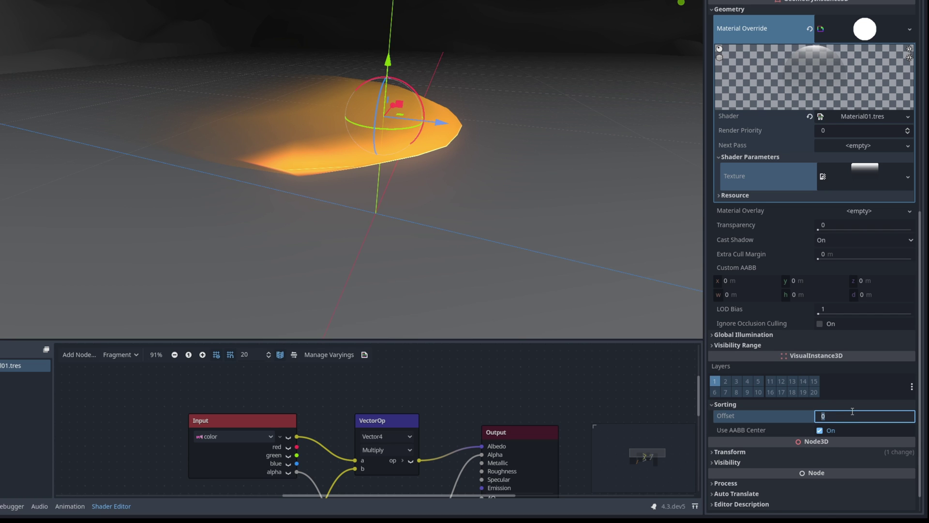
type("-2")
key("Return")
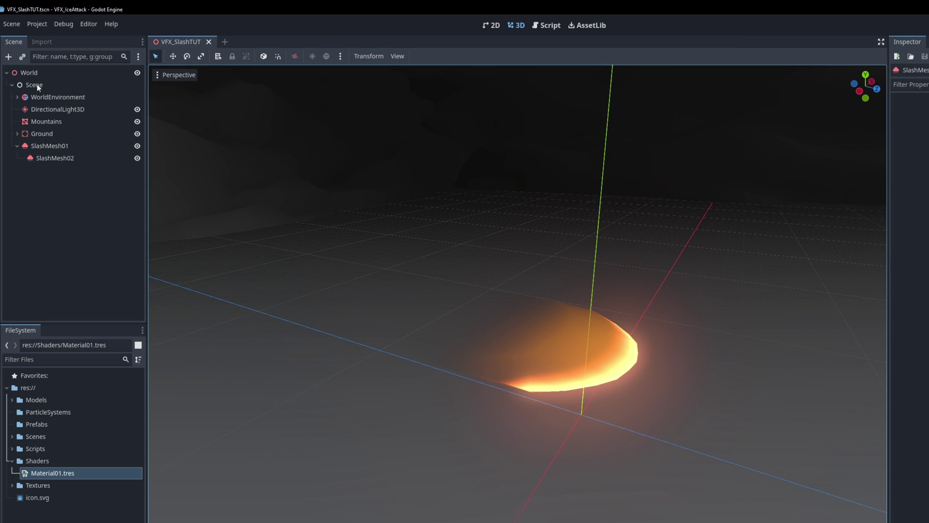
- Add a GPUParticles3D node named SlashMesh03 and parent it to SlashMesh01
right_click(37, 75)
left_click(78, 91)
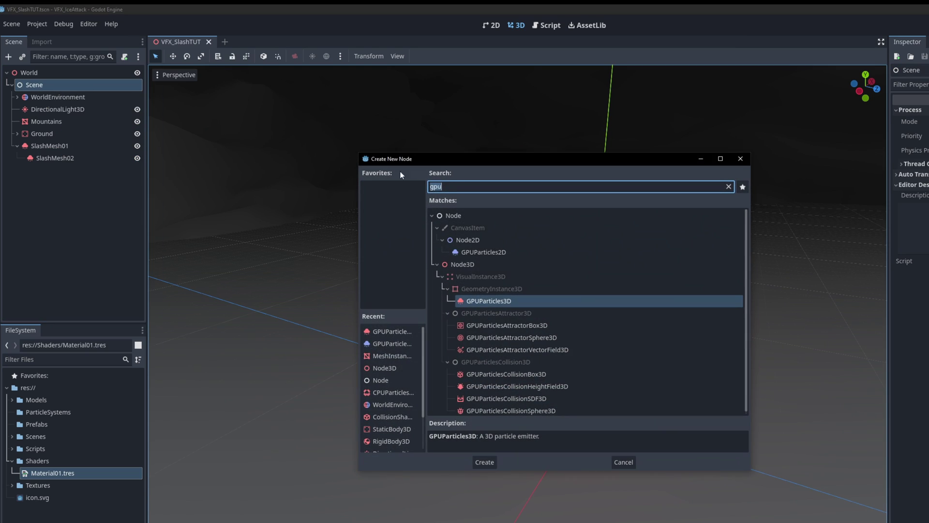
double_click(483, 300)
left_click_drag(54, 169, 45, 149)
- Set SlashMesh03's Amount to 1, its Lifetime to 0.7 s and its Fixed FPS to 75
left_click(928, 124)
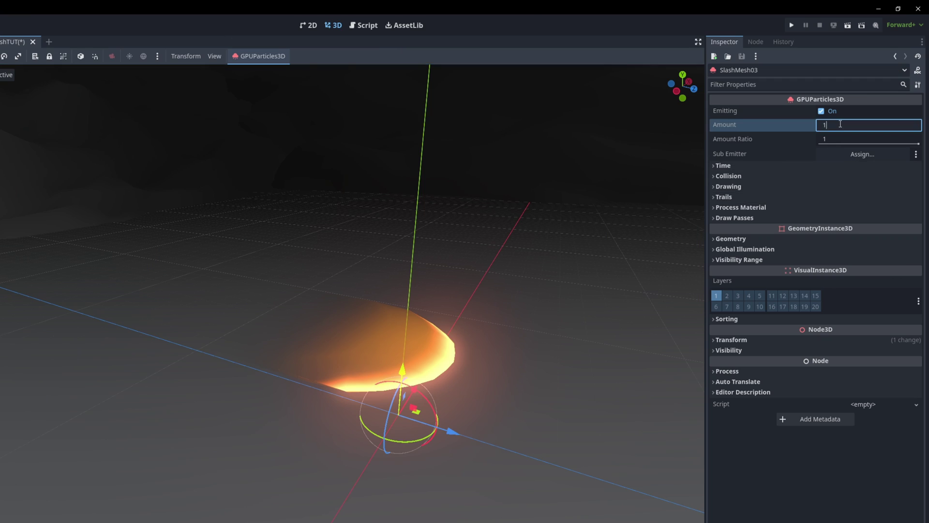
left_click(724, 166)
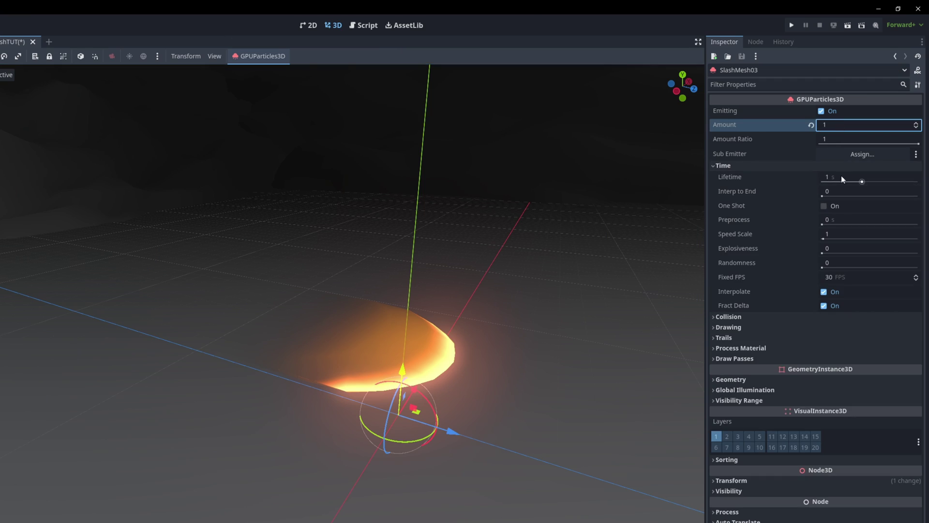
left_click(845, 177)
type("0.7")
key("Return")
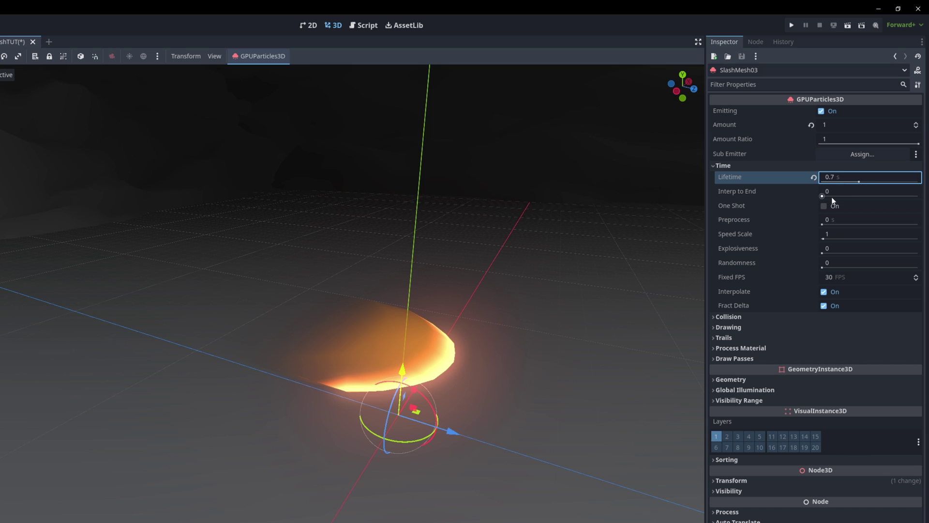
left_click(828, 279)
type("75")
key("Return")
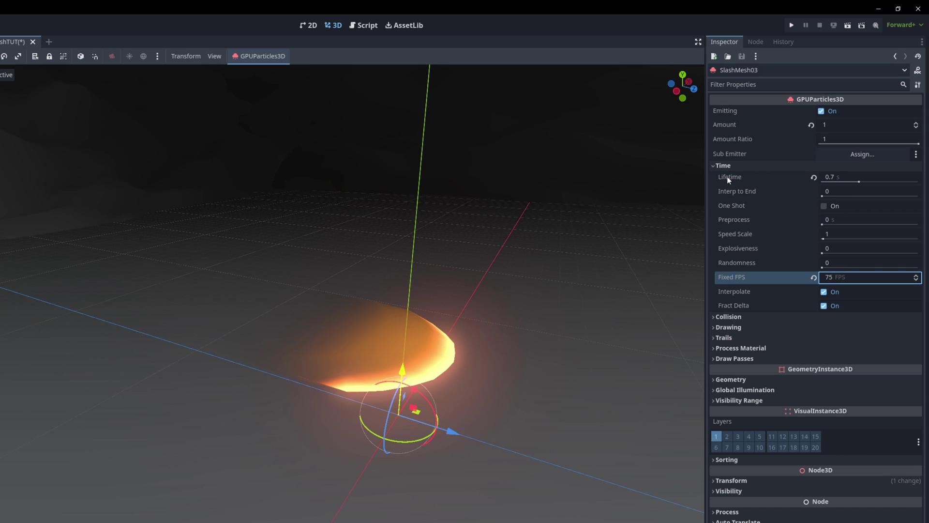
left_click(722, 165)
- Load the curved slash model as the Pass 1 mesh in SlashMesh03's Draw Passes
left_click(721, 218)
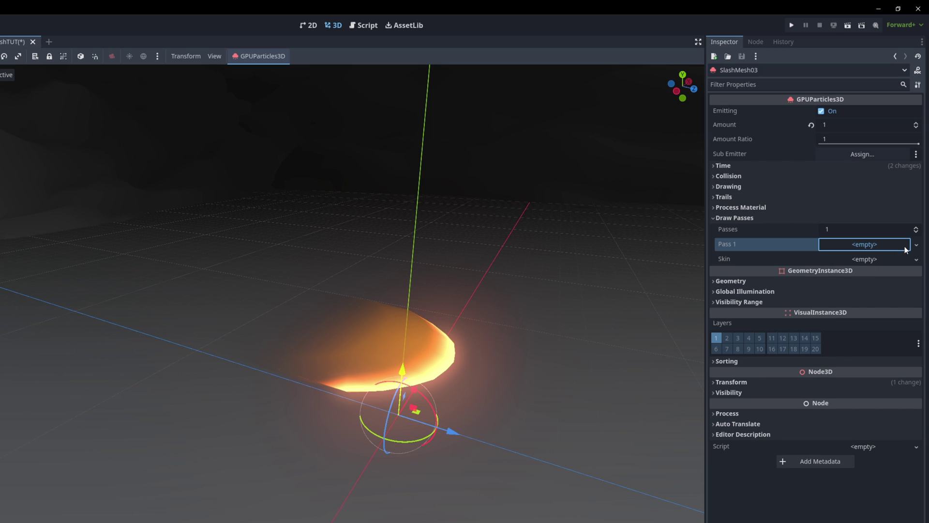
left_click(905, 249)
left_click(870, 443)
double_click(332, 297)
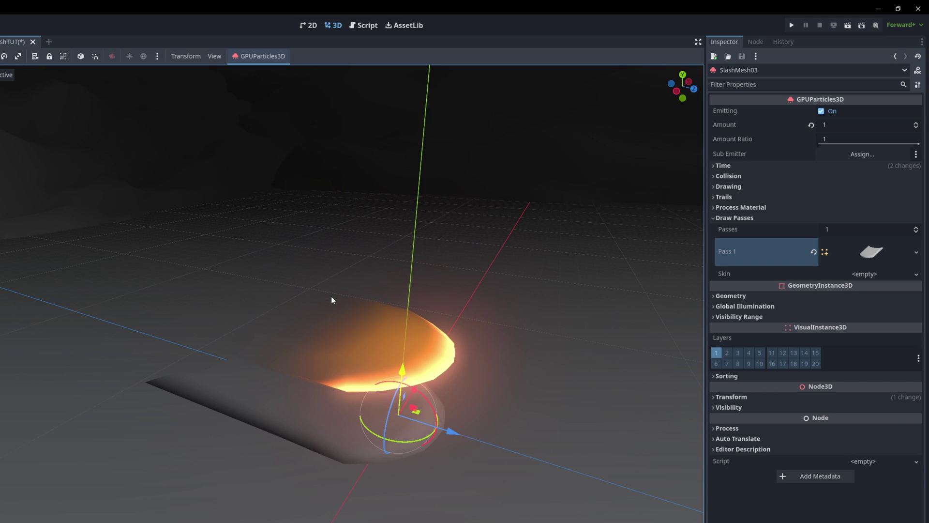
left_click(770, 217)
- Give SlashMesh03 a new ParticleProcessMaterial and set its Gravity y to 0
left_click(746, 207)
left_click(893, 221)
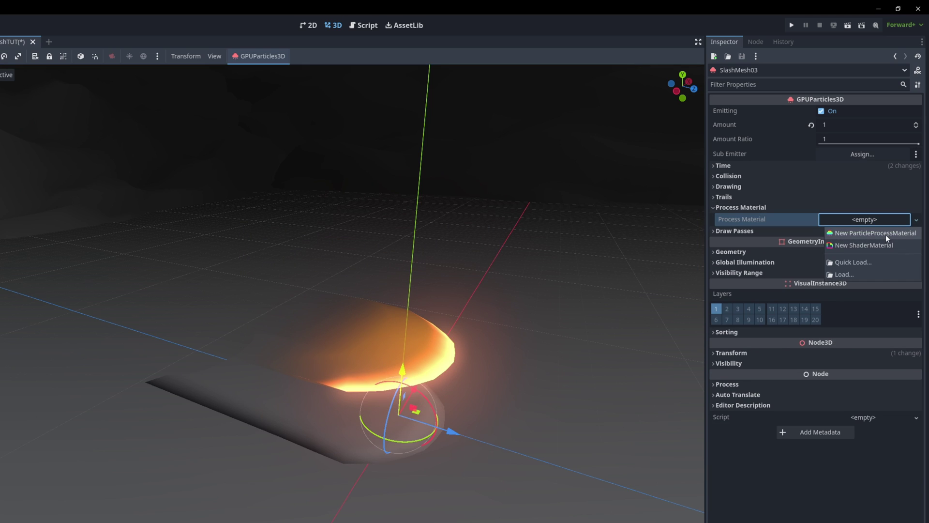
left_click(886, 234)
left_click(852, 220)
left_click(726, 277)
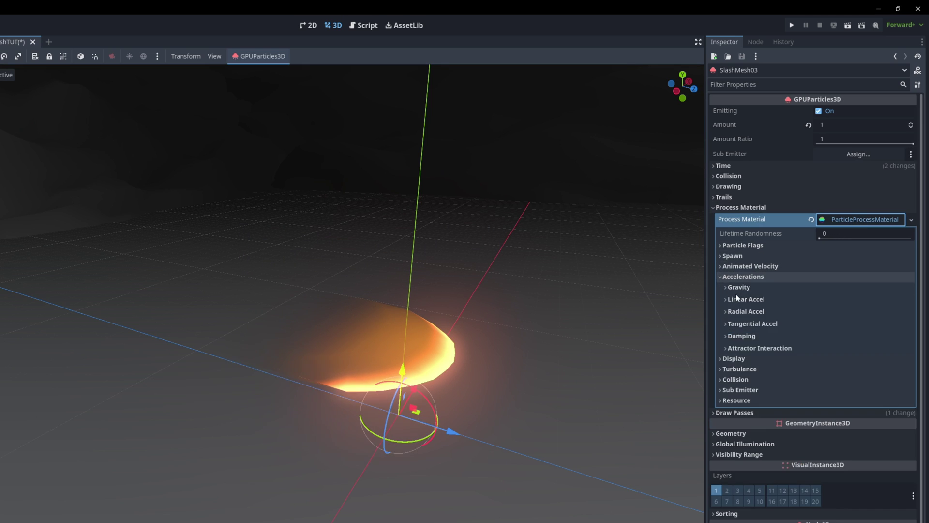
left_click(739, 287)
left_click(803, 311)
type("0")
key("Return")
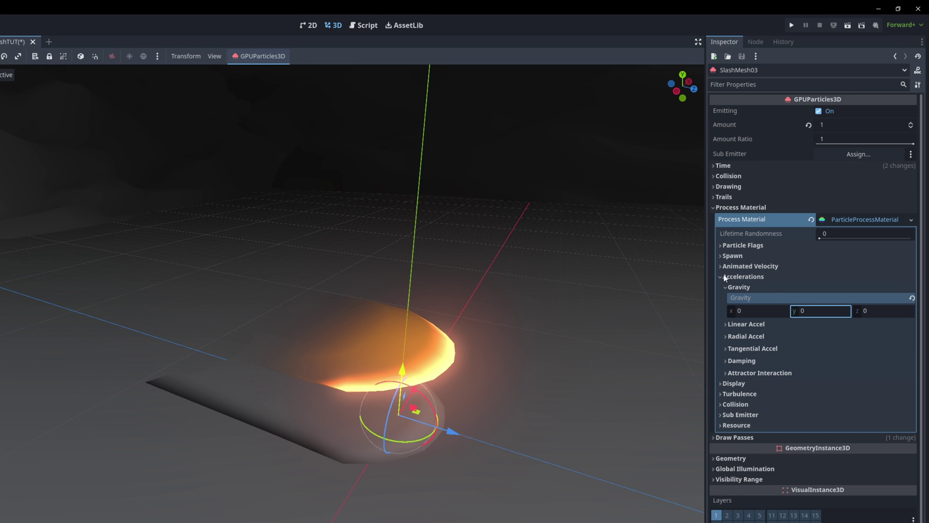
left_click(724, 277)
- Raise SlashMesh03 along the Y axis to the height of the glowing slash meshes
middle_click_drag(410, 390, 402, 355)
left_click_drag(402, 345, 401, 265)
middle_click_drag(390, 317, 405, 345)
- Assign a new ShaderMaterial as SlashMesh03's Material Override and open its properties
left_click(716, 207)
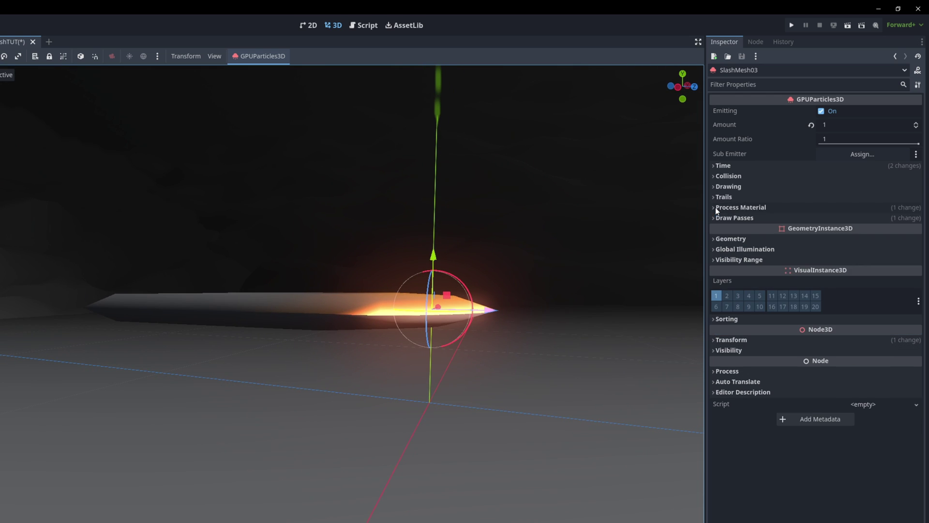
left_click(715, 240)
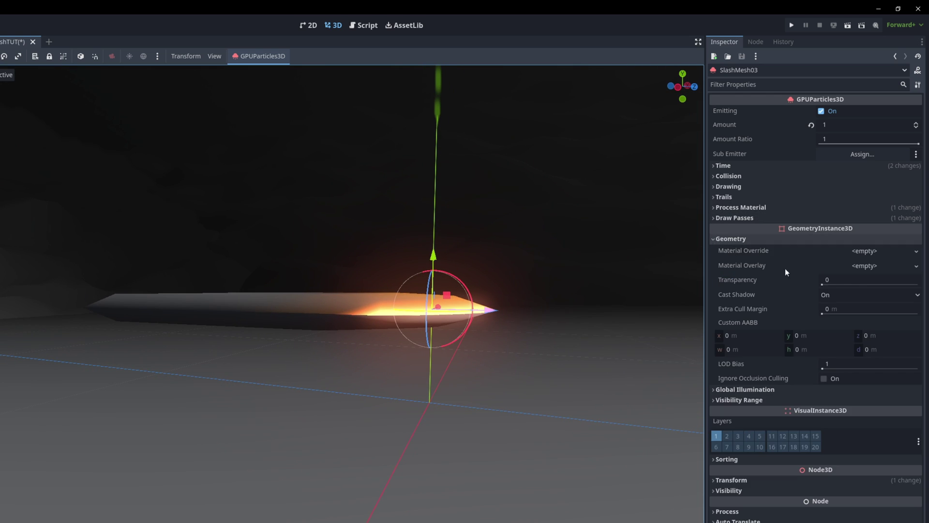
left_click(890, 251)
left_click(897, 289)
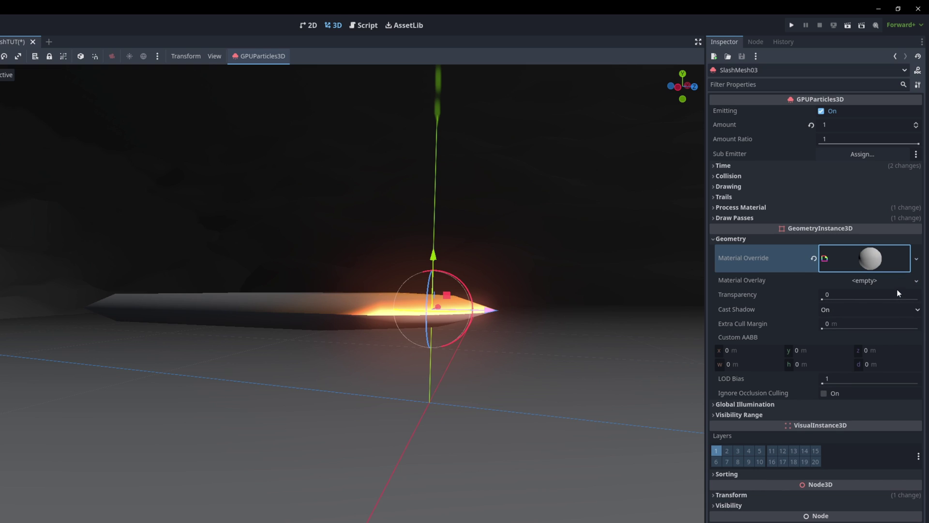
left_click(885, 259)
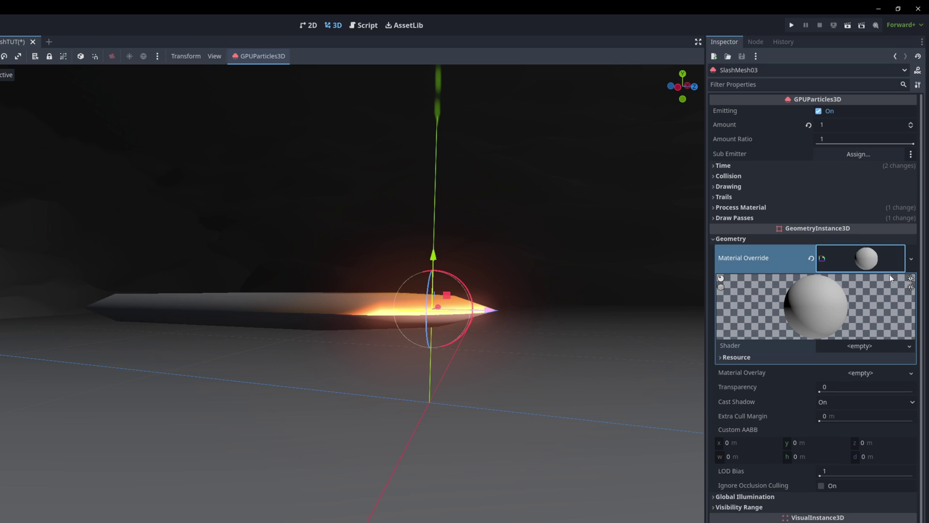
- Create a new spatial VisualShader saved as Shaders/TextureScroll.tres for SlashMesh03's override material
left_click(894, 345)
left_click(895, 360)
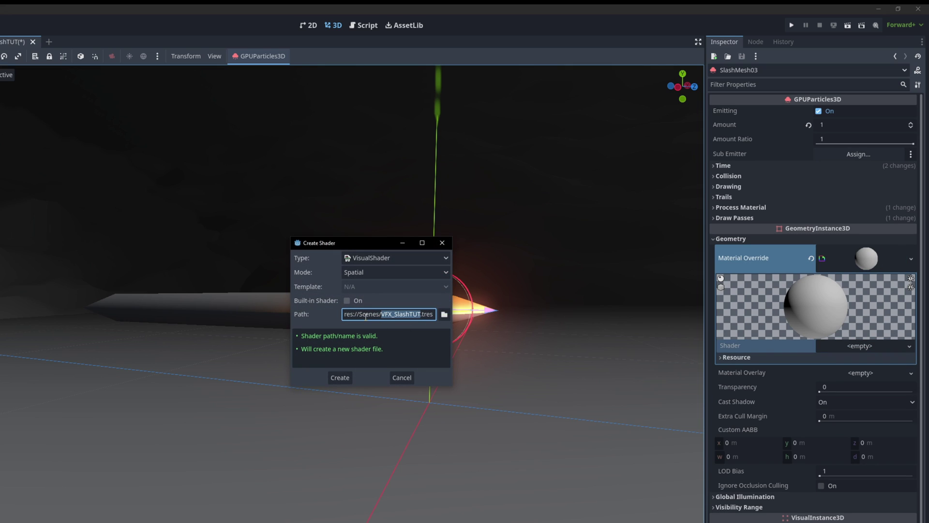
key("shift+Right")
key("shift+Right")
key("shift+Right")
key("shift+Right")
key("shift+Right")
key("shift+Right")
key("shift+Right")
key("shift+Right")
key("shift+Right")
key("shift+Right")
key("shift+Right")
key("shift+Right")
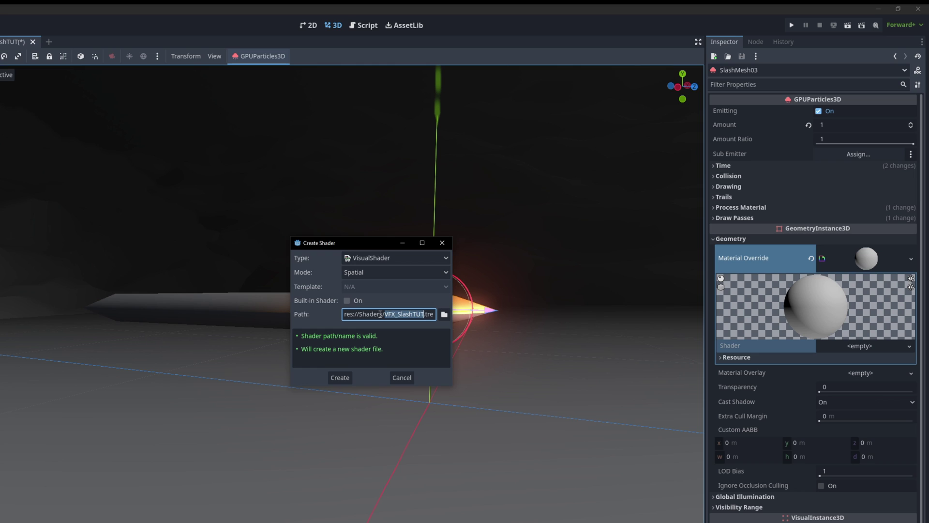
type("TextureScroll")
left_click(340, 378)
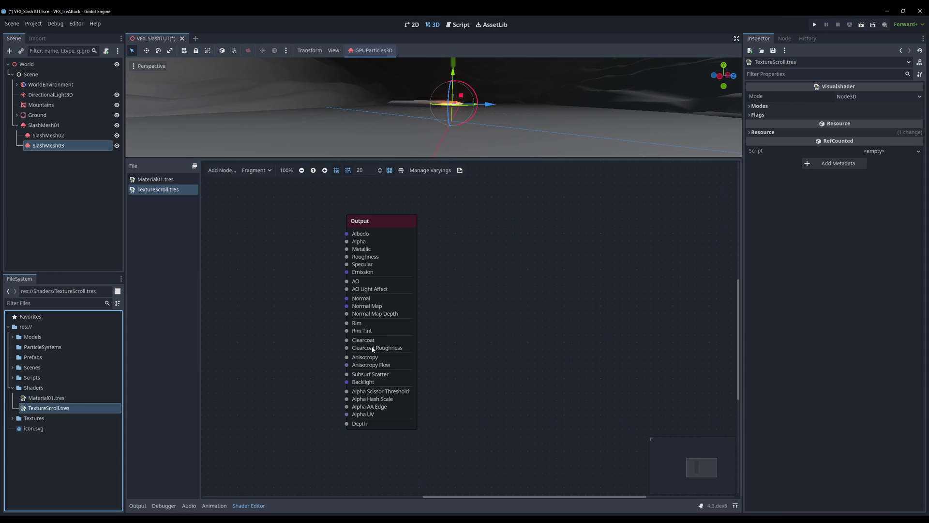
- Add a Texture2DParameter node to the shader graph and connect its sampler2D output to a new Texture2D node
right_click(340, 306)
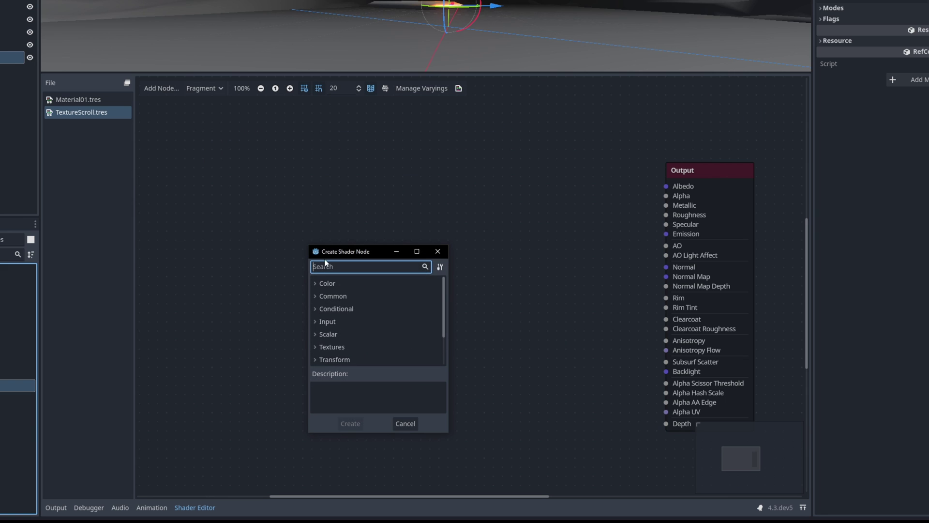
type("texture2dp")
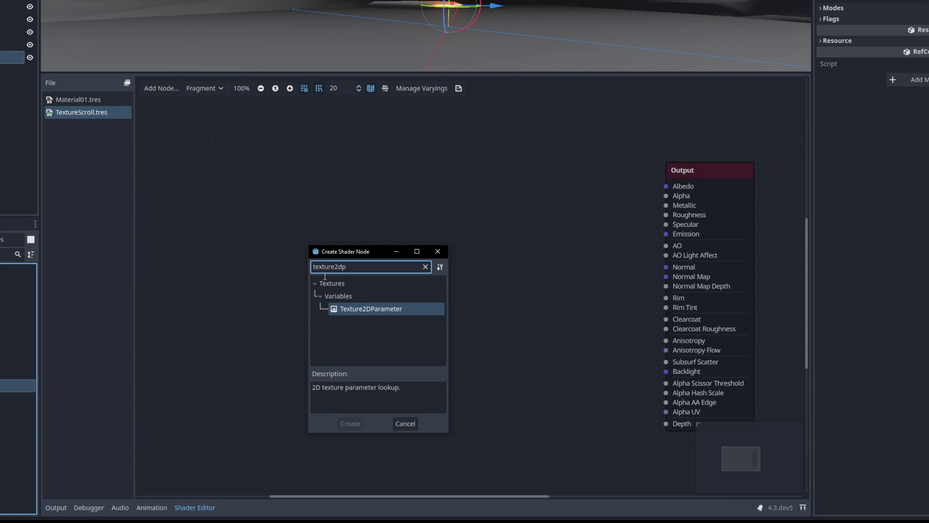
double_click(370, 310)
left_click_drag(441, 387, 481, 273)
type("te")
double_click(532, 324)
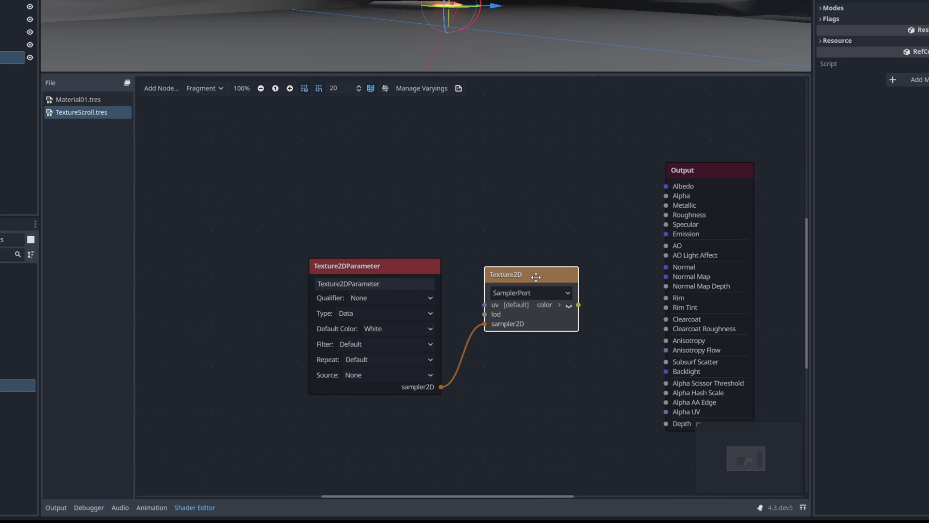
- Add a UVFunc node with the Panning function and feed its output into the Texture2D node's uv input
left_click_drag(443, 229, 391, 175)
type("pan")
key("Return")
middle_click_drag(359, 216, 532, 239)
left_click(449, 240)
- Add a Vector2Parameter node feeding the UVFunc node's scale input and place it up and away from that node
left_click_drag(521, 240, 417, 185)
type("vector2")
key("Down")
key("Down")
key("Down")
key("Return")
left_click_drag(494, 206, 422, 154)
- Rename the Vector2Parameter to TextureTiling01 and enable its default value with x 1 and y 1
double_click(418, 164)
type("TextureTiling01")
key("Return")
left_click(434, 193)
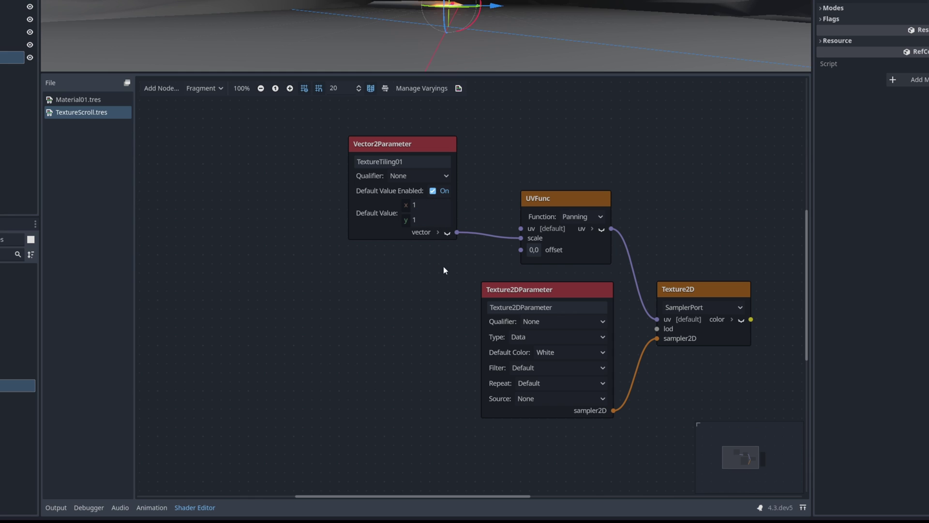
- Add a VectorOp node feeding the UVFunc node's offset and set it to Vector4 and Multiply
left_click_drag(520, 252, 427, 282)
type("v")
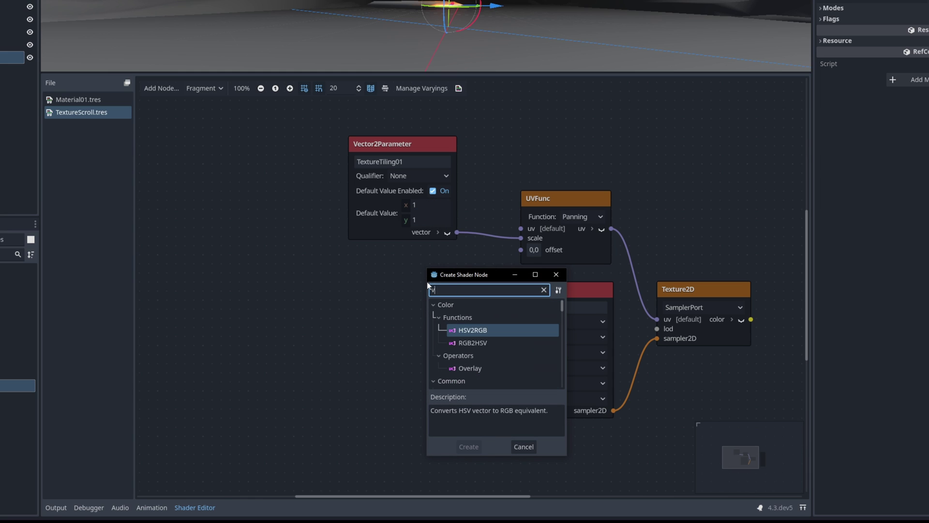
type("ectorop")
key("Return")
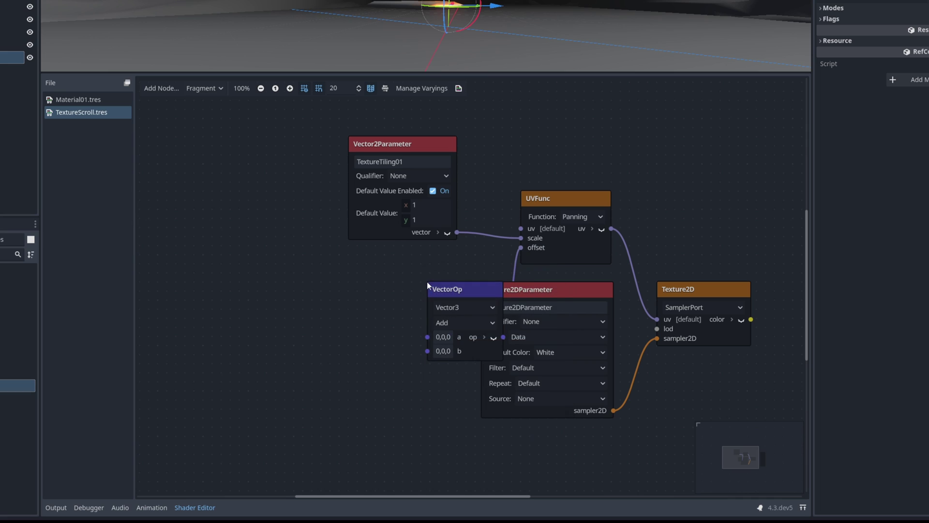
left_click(463, 308)
left_click(464, 347)
left_click_drag(467, 290, 415, 272)
left_click(394, 307)
left_click(409, 344)
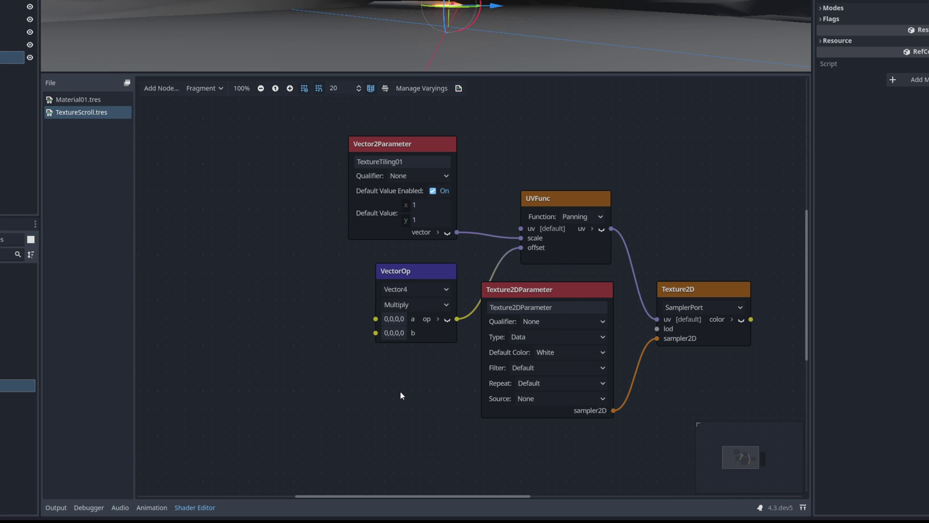
- Add an Input node set to time, feeding input a of the offset VectorOp
middle_click_drag(400, 392, 454, 358)
left_click_drag(431, 285, 375, 257)
type("input")
key("Return")
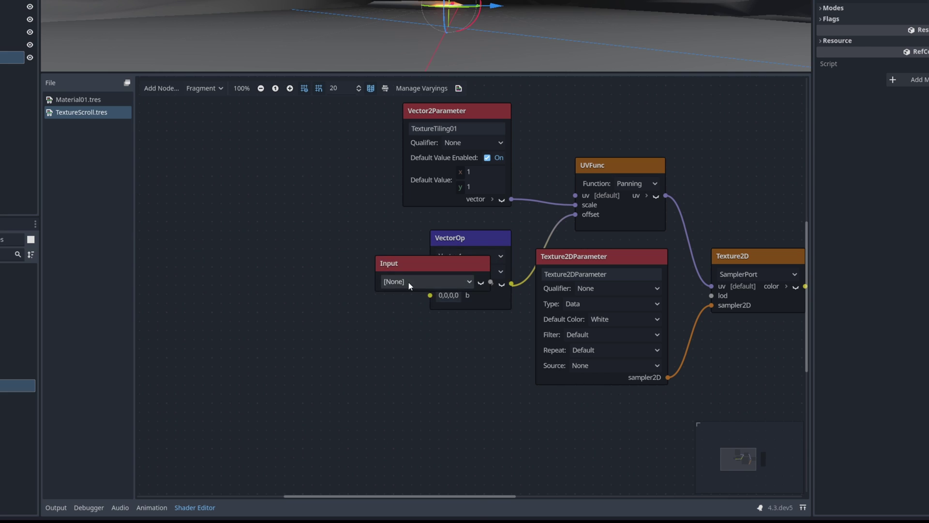
left_click(409, 283)
left_click(414, 346)
left_click_drag(436, 263, 309, 210)
- Add a Vector2Parameter named TextureSpeed to input b of the offset VectorOp, with default value x 0, y -3 enabled
left_click_drag(430, 295, 379, 318)
type("vector2p")
key("Return")
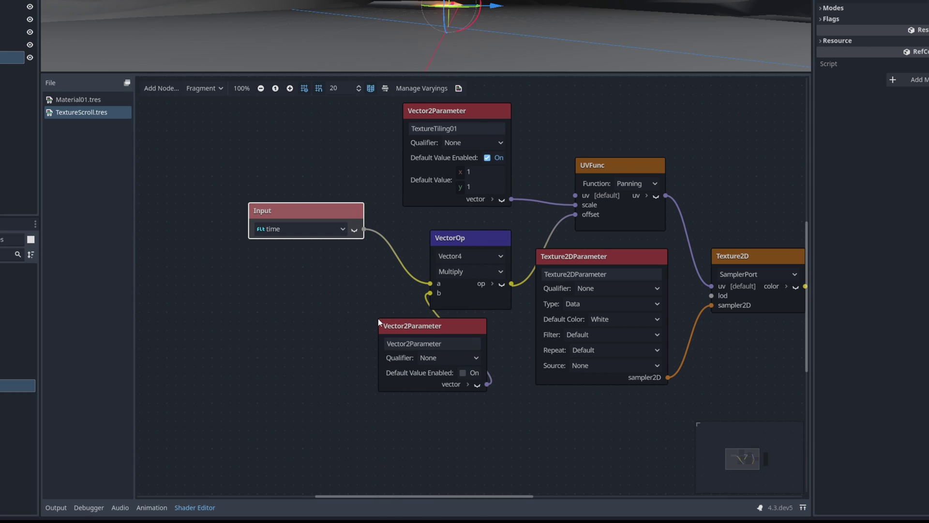
left_click_drag(441, 334, 328, 285)
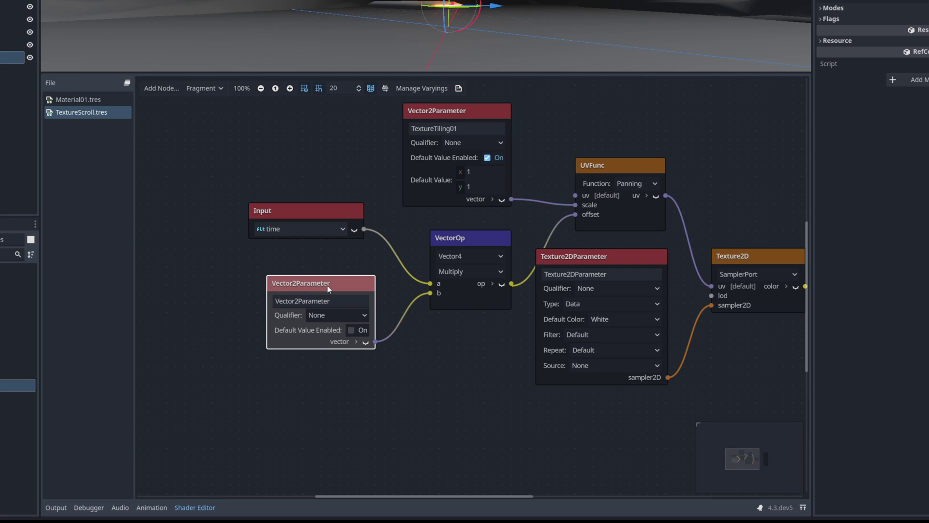
left_click(351, 330)
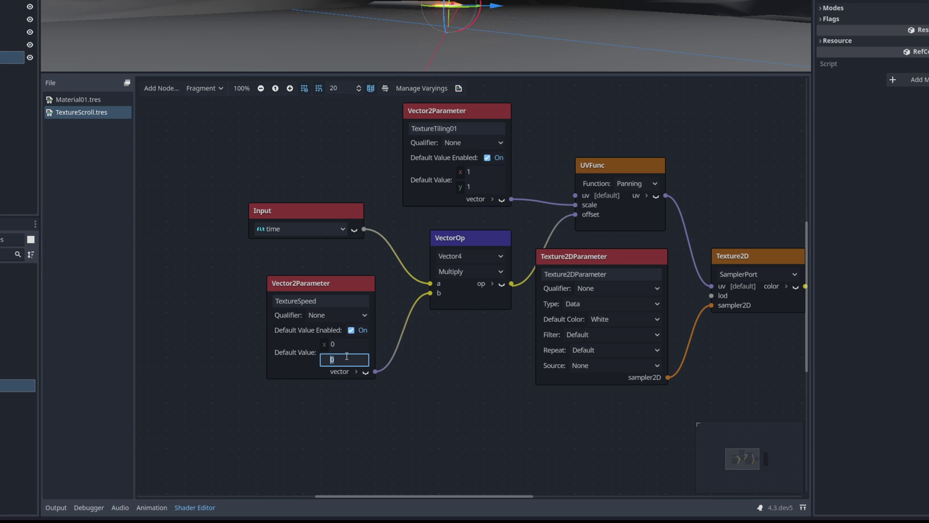
type("-3")
key("Return")
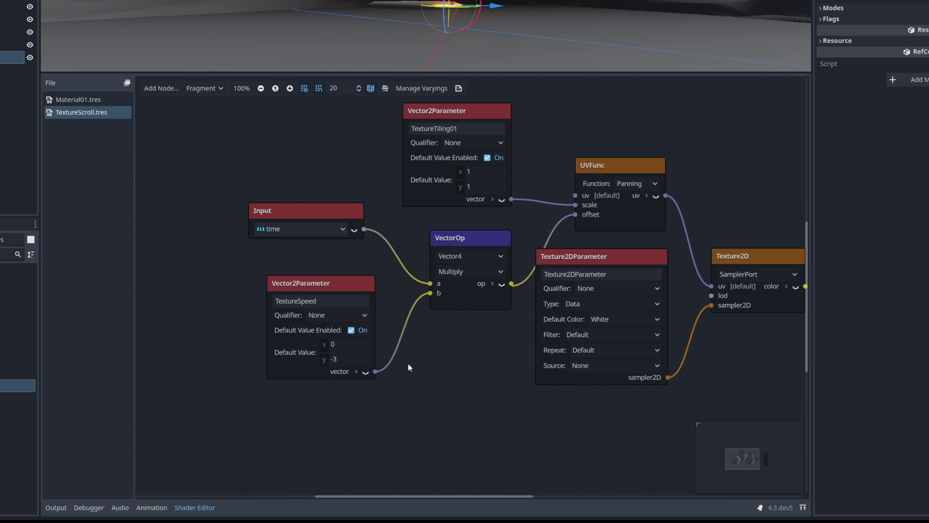
- Duplicate the Texture2DParameter and Texture2D nodes together and place the copies below the originals
scroll(456, 364, "down", 1)
middle_click_drag(681, 361, 564, 235)
scroll(583, 238, "down", 1)
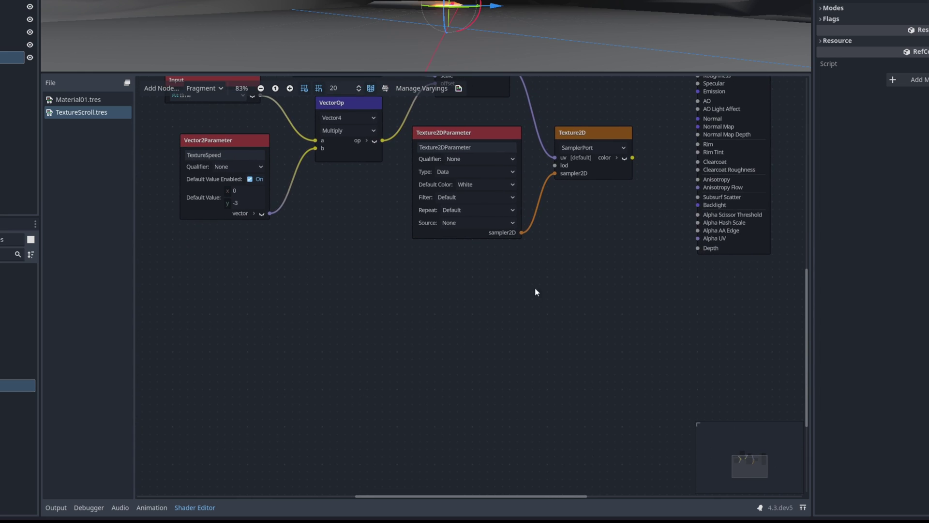
middle_click_drag(611, 269, 573, 349)
left_click_drag(416, 378, 589, 242)
key("ctrl+d")
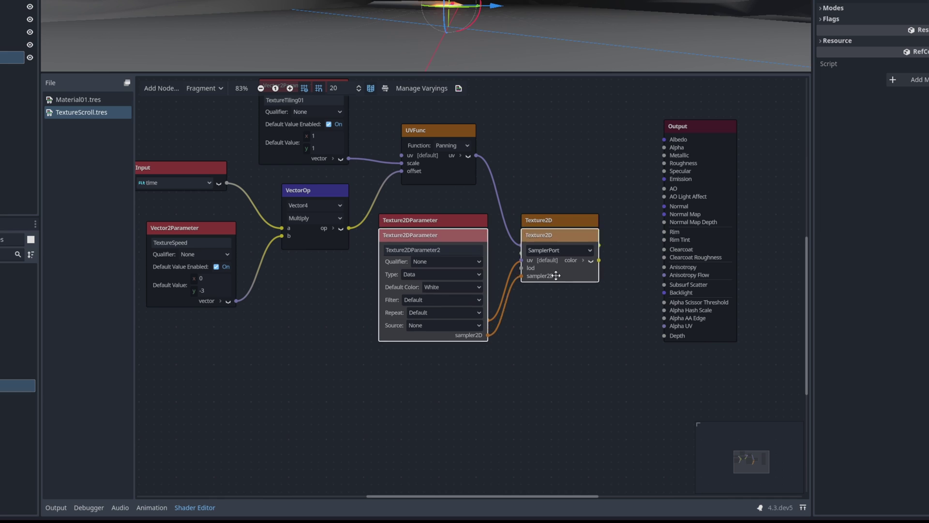
left_click_drag(554, 286, 567, 357)
scroll(587, 376, "down", 3)
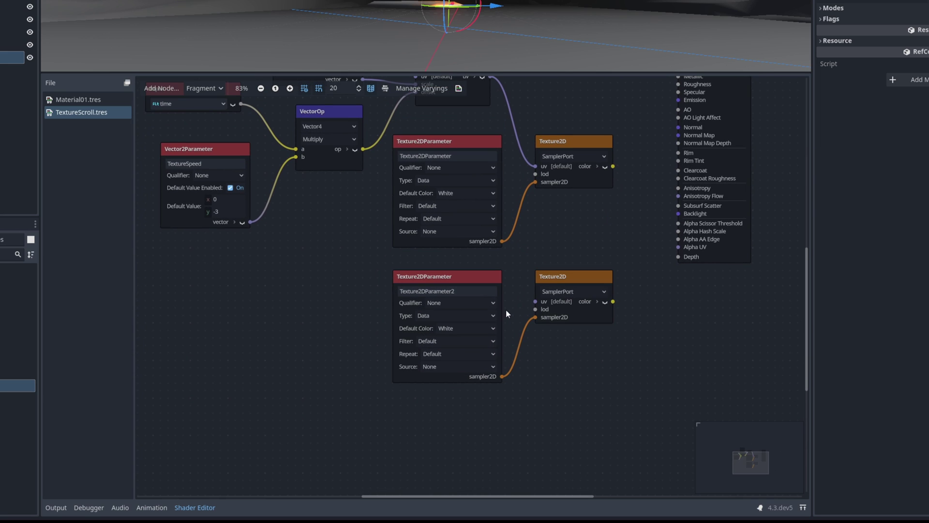
- Rename the upper Texture2DParameter to MainTex and the duplicated one to GradientTex
left_click(443, 155)
double_click(446, 156)
type("MainTex")
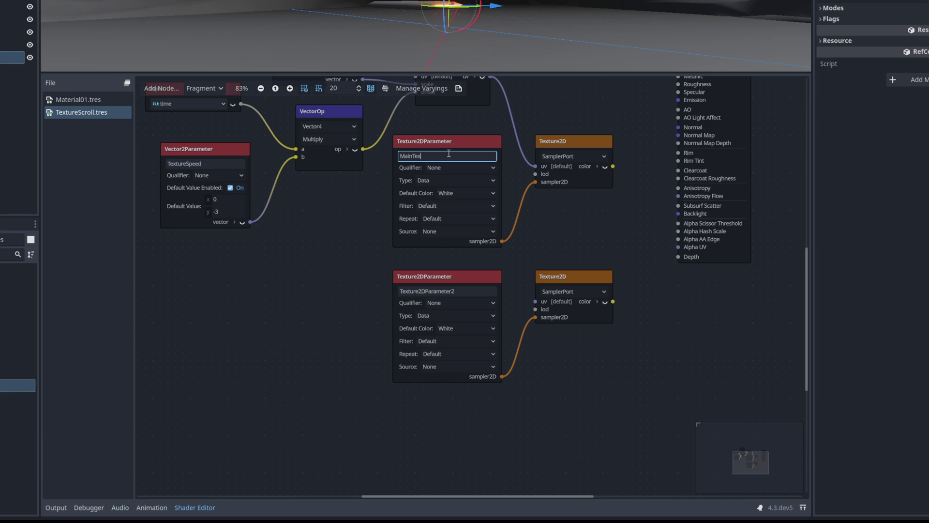
left_click(460, 291)
double_click(460, 291)
type("GradientTex")
key("Return")
- Move the Output node farther away and multiply both Texture2D colors in a new Vector4 VectorOp node
middle_click_drag(578, 232, 465, 307)
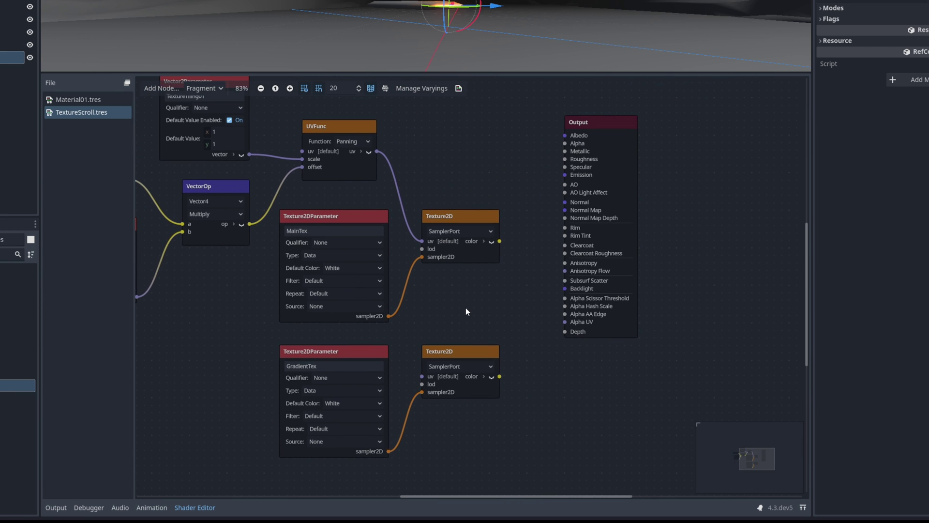
left_click_drag(612, 116, 902, 136)
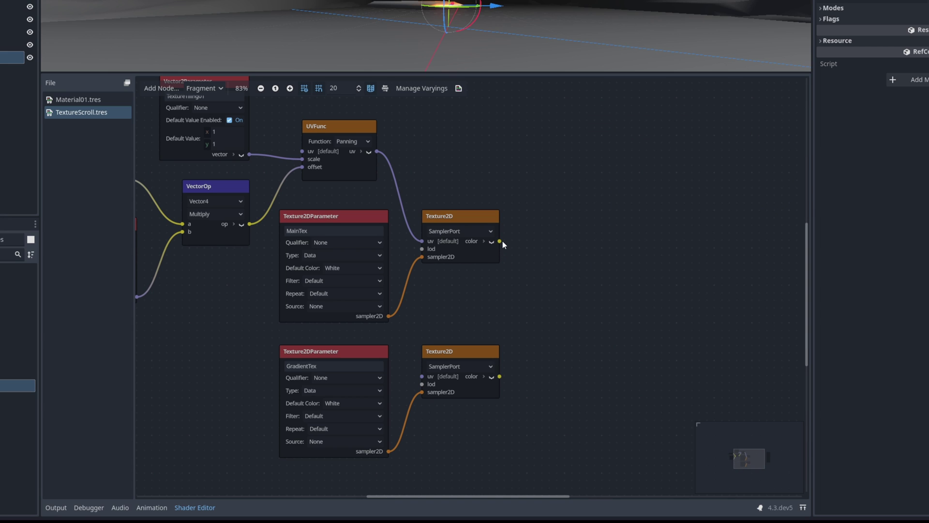
left_click_drag(500, 242, 561, 266)
type("vectoro")
key("Return")
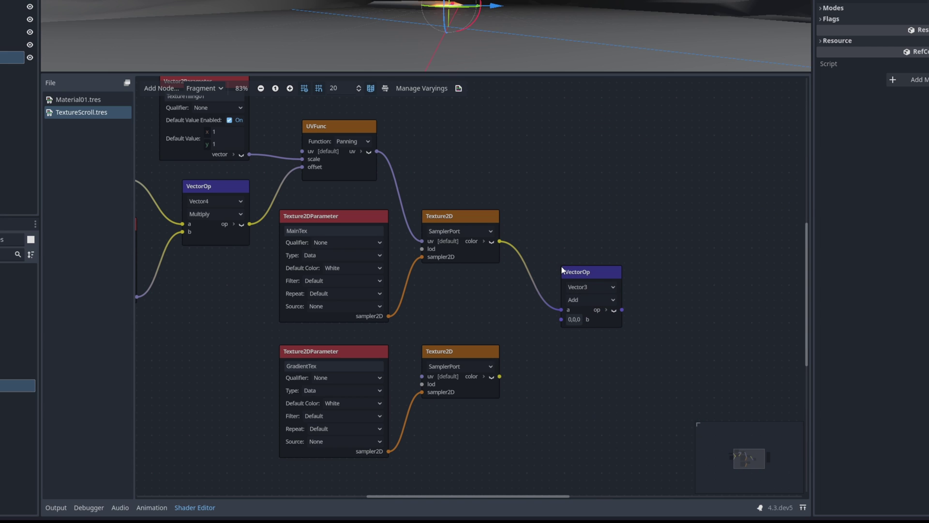
left_click(592, 300)
left_click(594, 338)
left_click_drag(553, 312, 560, 318)
left_click_drag(597, 280, 592, 252)
- Add an Input node set to color above the VectorOp that combines the two textures
scroll(599, 210, "right", 3)
scroll(599, 214, "right", 3)
left_click(495, 251)
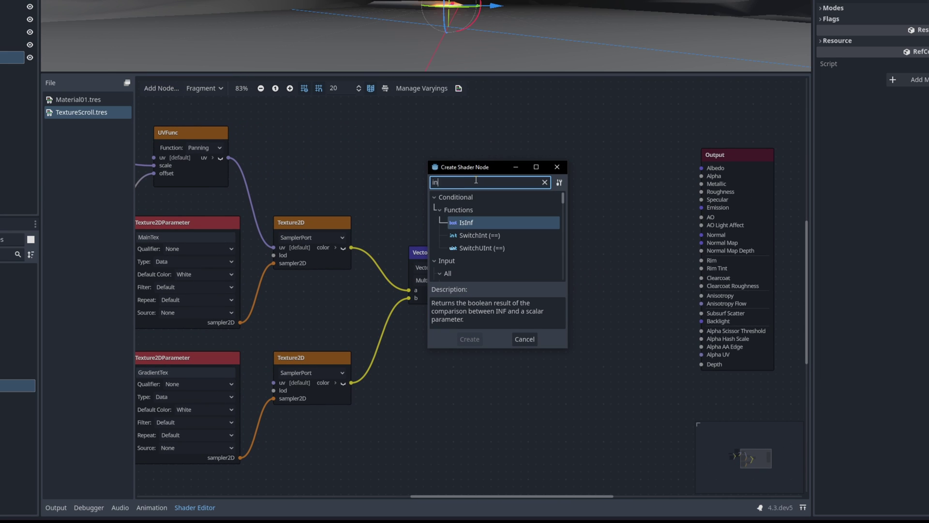
type("put")
key("Return")
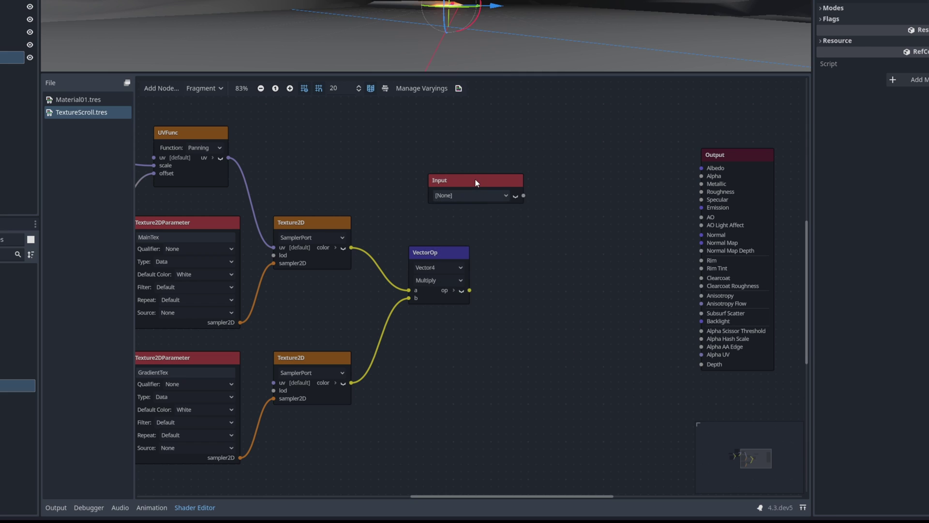
left_click(472, 195)
left_click(475, 248)
left_click_drag(492, 187, 546, 204)
- Add a Vector4 Multiply VectorOp that takes the Input color as a and the combined textures as b
left_click(486, 241)
type("vectorop")
key("Return")
left_click(574, 264)
left_click(581, 239)
left_click(583, 275)
left_click_drag(470, 291, 544, 262)
- Expand the output channels of the color Input node and the texture VectorOp, and move the Input node clear
left_click(465, 216)
left_click(454, 291)
left_click_drag(435, 202, 436, 187)
left_click(490, 267)
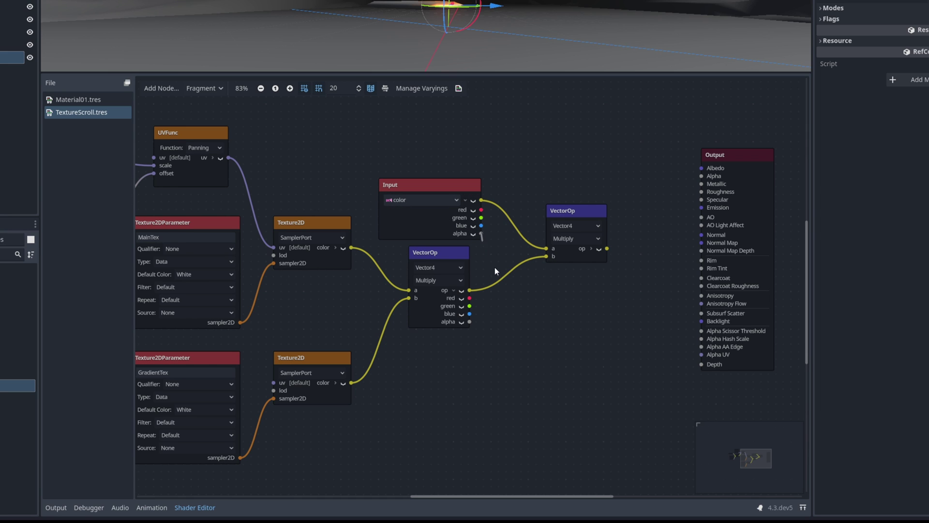
- Add a FloatOp set to Multiply that combines the Input color's alpha with the texture VectorOp's alpha
left_click_drag(511, 295, 542, 310)
type("floatop")
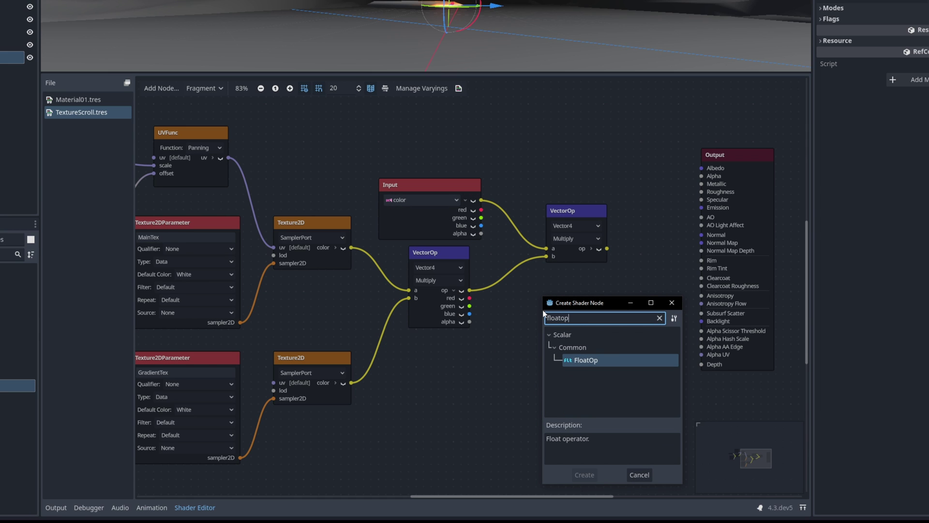
key("Return")
left_click(552, 331)
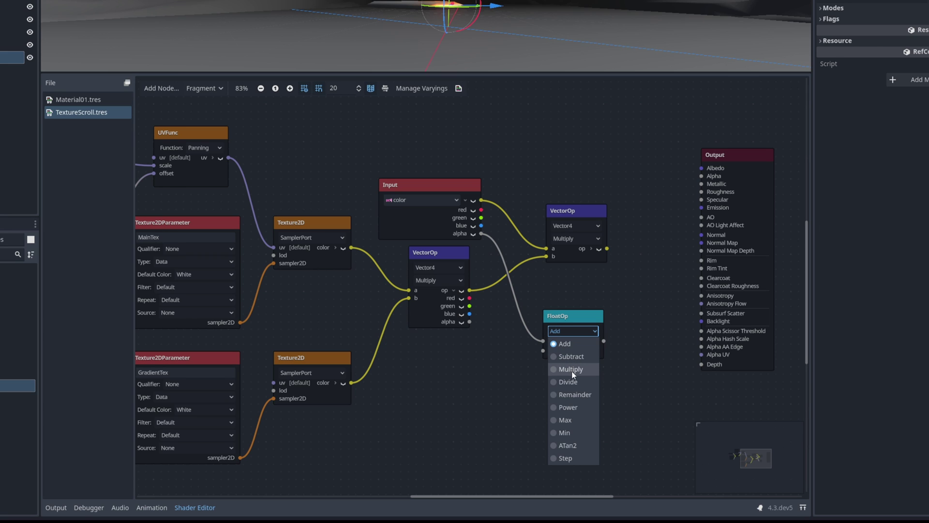
left_click(571, 370)
left_click_drag(470, 321, 543, 349)
- Connect the FloatOp result to the Output's Alpha and the final VectorOp result to Albedo
left_click_drag(604, 340, 702, 176)
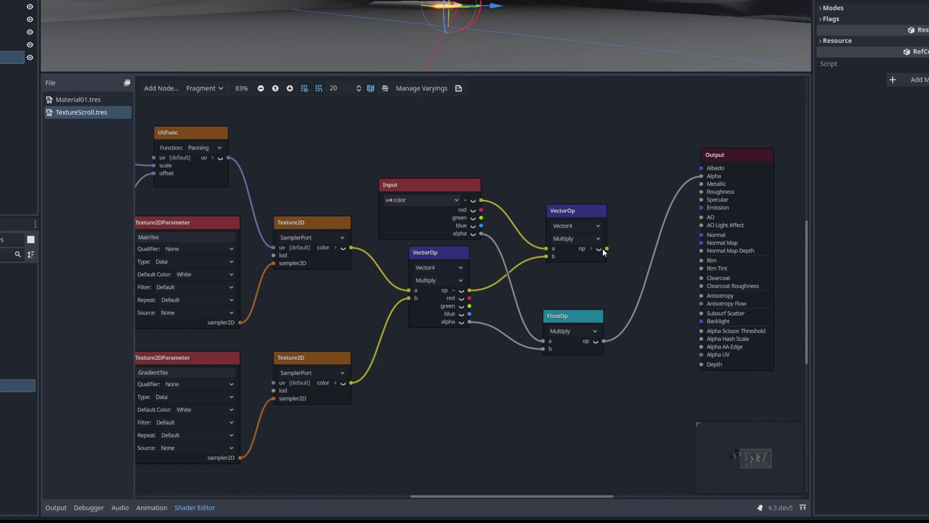
left_click_drag(606, 248, 702, 168)
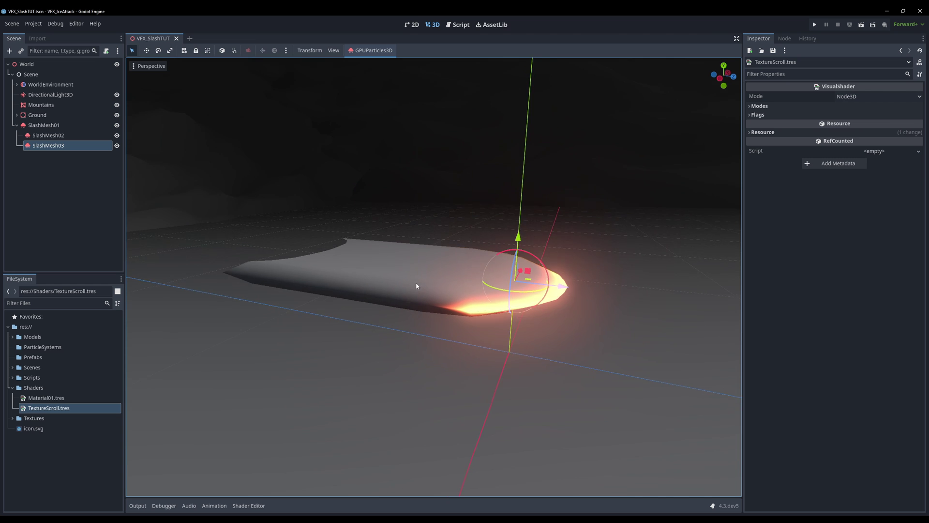
middle_click_drag(417, 286, 377, 291)
- Load the vertical streak texture into the Main Tex and Gradient Tex shader parameters of SlashMesh03's override material
left_click(56, 148)
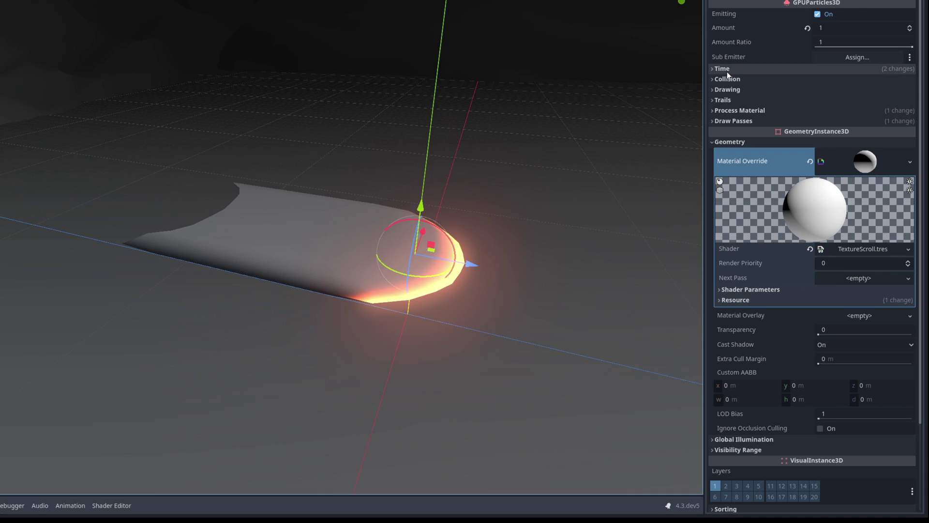
left_click(745, 289)
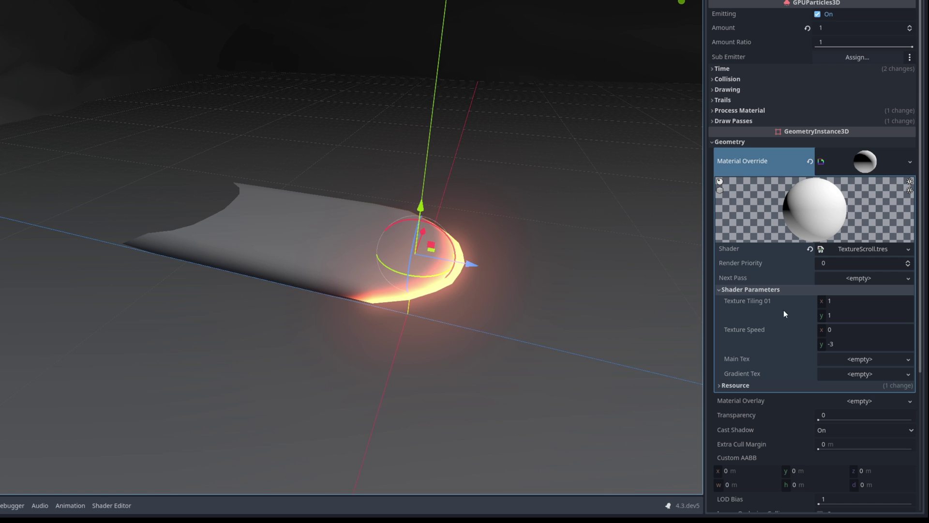
left_click(884, 359)
left_click(845, 494)
left_click(295, 199)
double_click(296, 200)
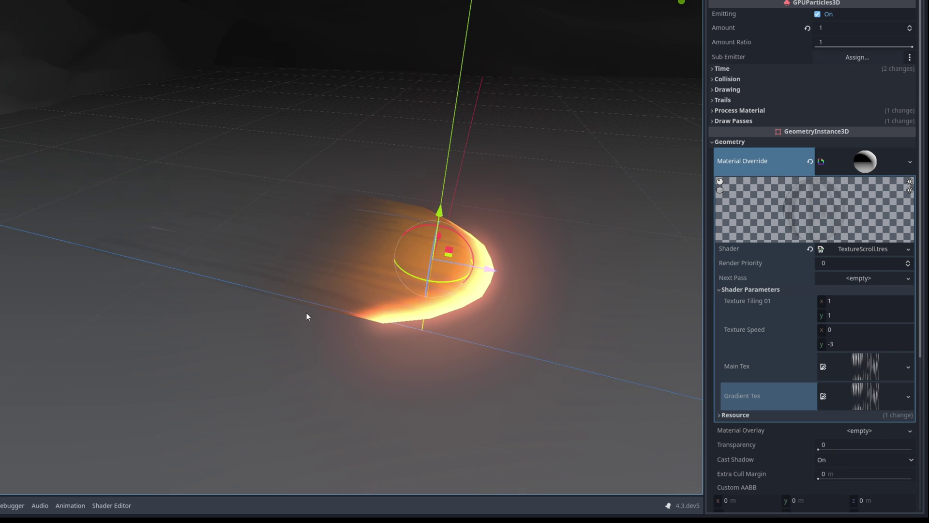
middle_click_drag(307, 313, 397, 321)
- Enable the Unshaded flag on the TextureScroll.tres shader
left_click(850, 251)
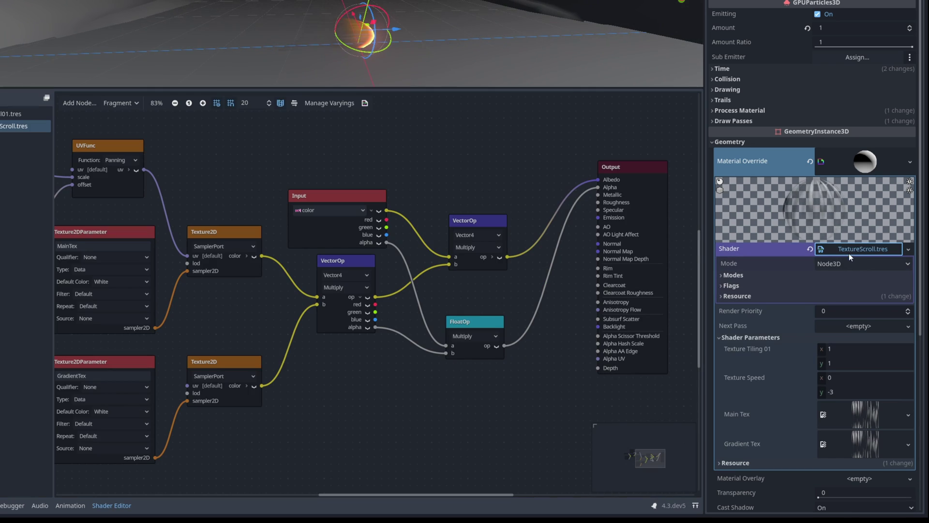
left_click(726, 286)
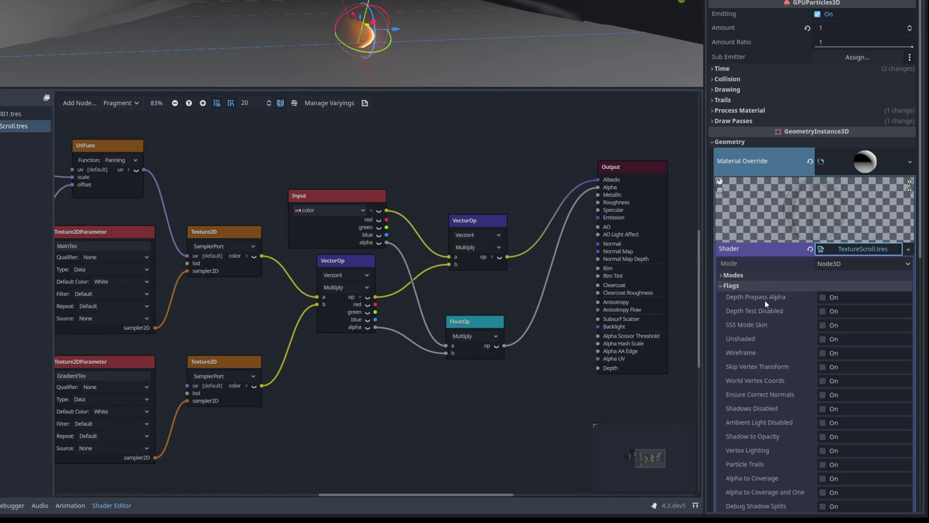
left_click(823, 338)
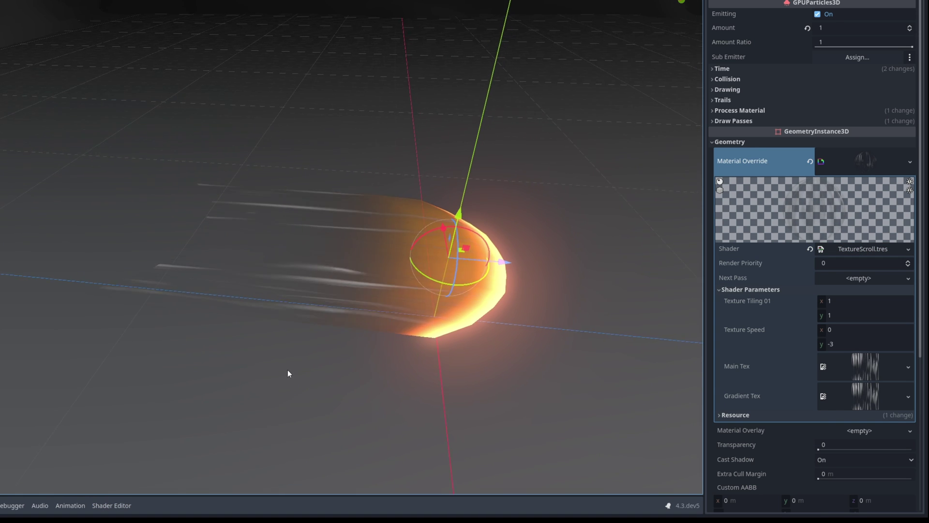
middle_click_drag(287, 370, 286, 360)
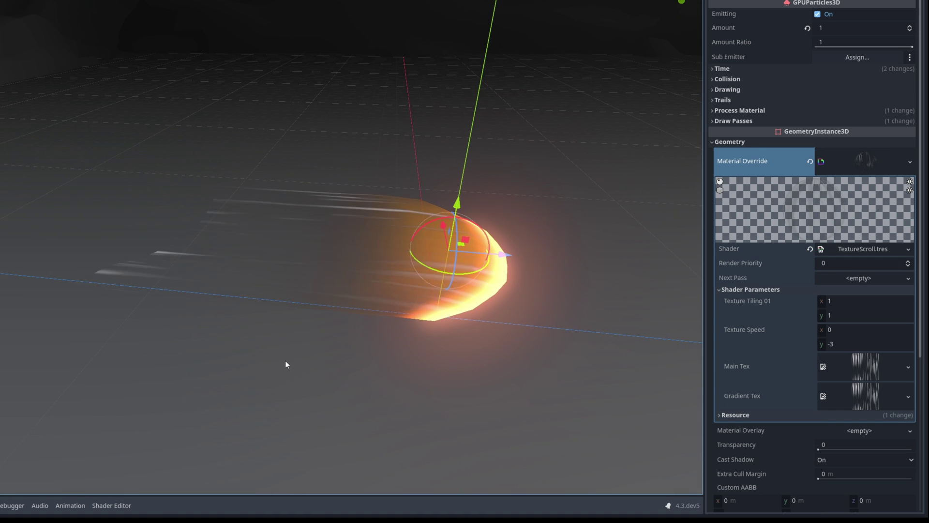
- Set the Color under SlashMesh03's process material Color Curves to R 2.8, G 1.3, B 0.8
left_click(739, 113)
left_click(732, 191)
left_click(743, 224)
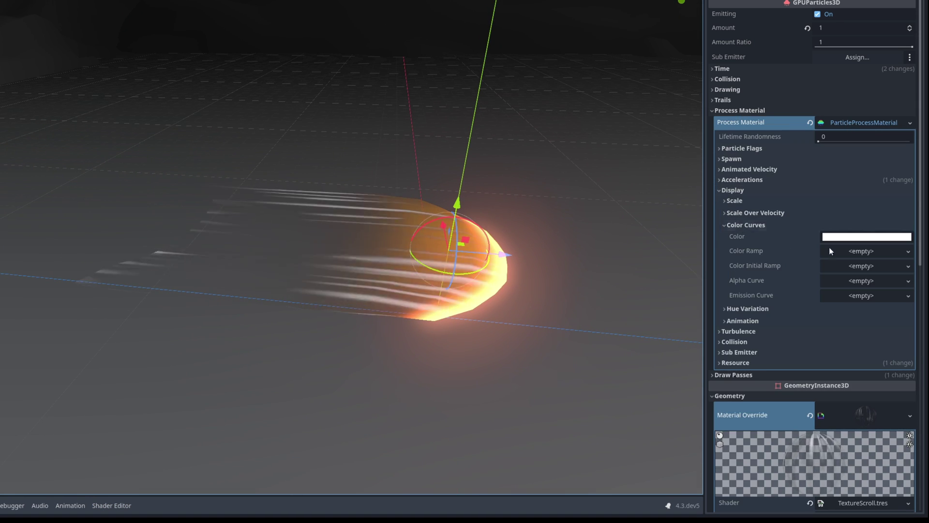
left_click(832, 238)
left_click(905, 398)
type("2.8")
key("Tab")
type("1.3")
key("Tab")
type(".8")
key("Return")
- Replace the Gradient Tex shader parameter's texture with Textures/Gradient01.png
scroll(761, 342, "down", 5)
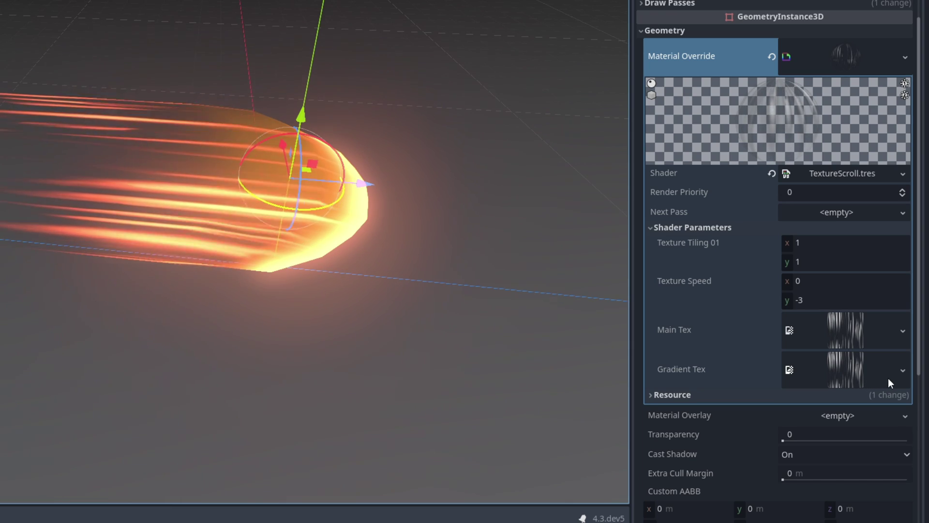
left_click(901, 371)
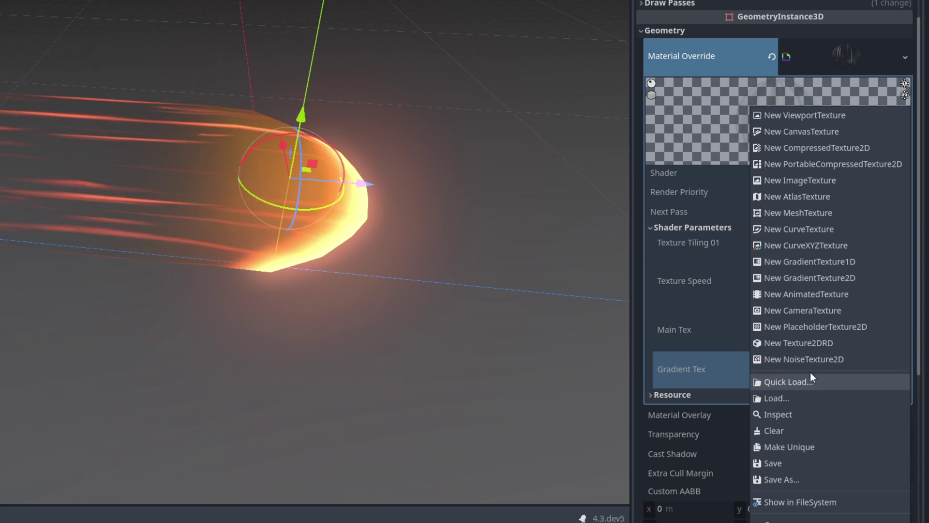
left_click(802, 384)
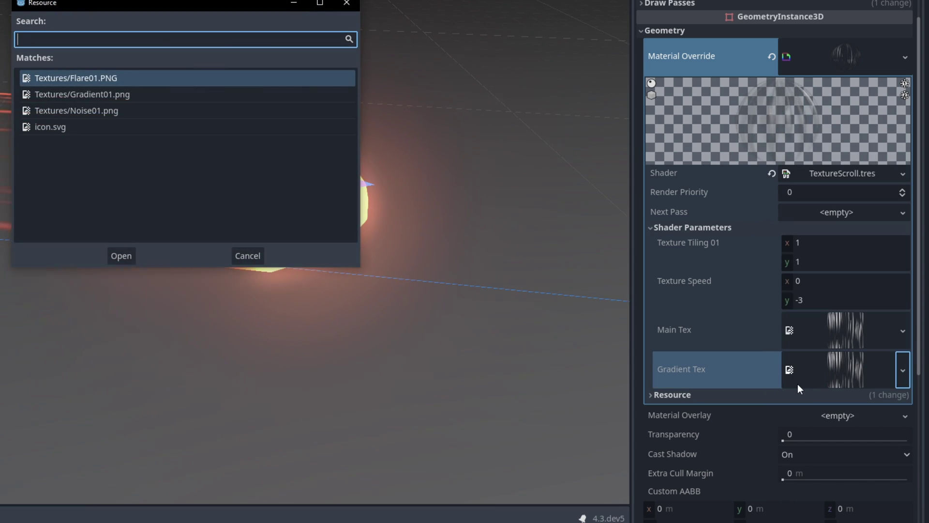
double_click(107, 93)
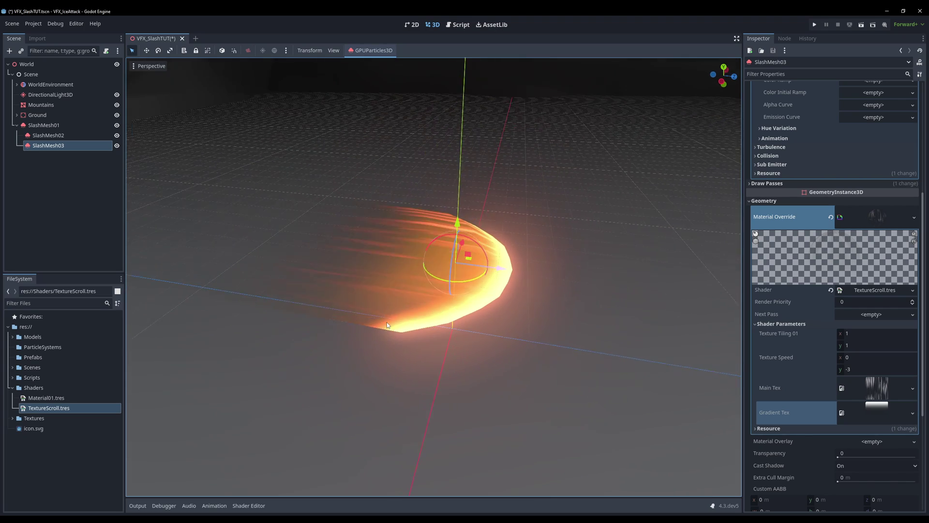
middle_click_drag(388, 324, 345, 317)
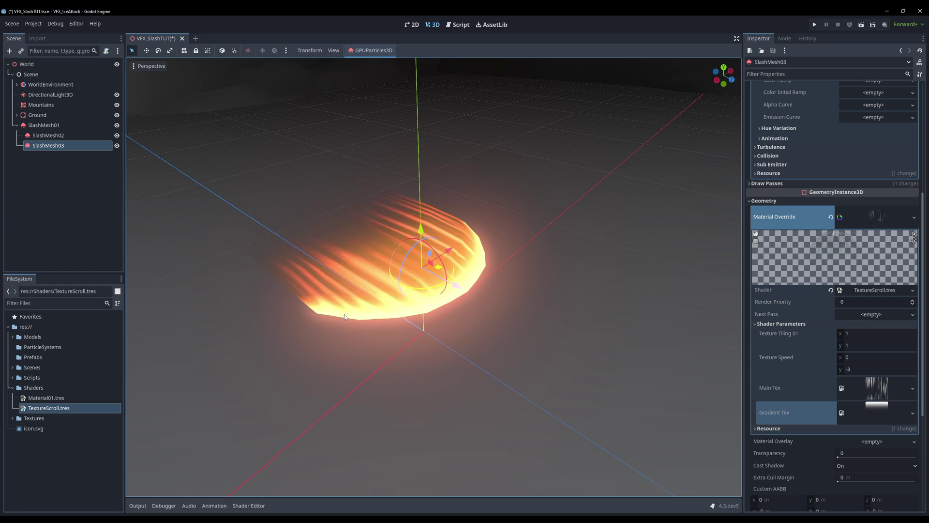
- Add a new GPUParticles3D node as a child of the Scene node
right_click(49, 87)
left_click(72, 94)
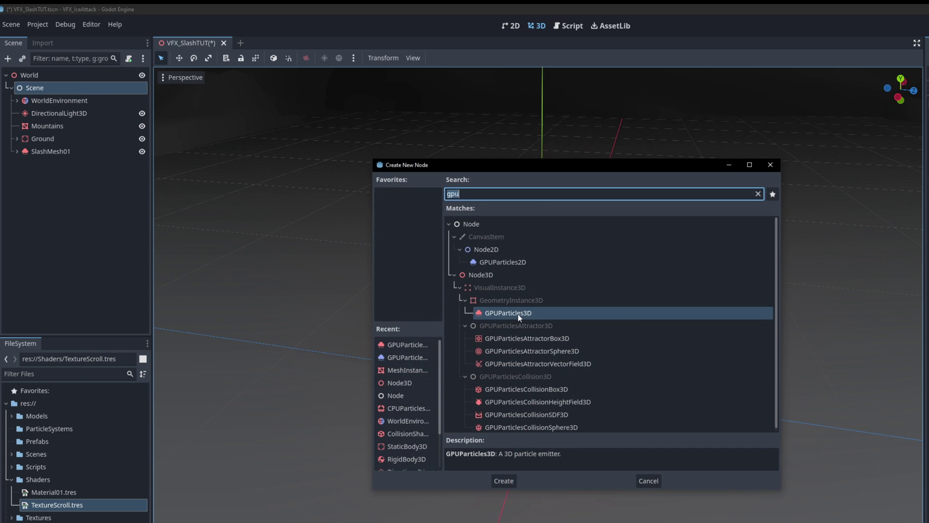
double_click(518, 314)
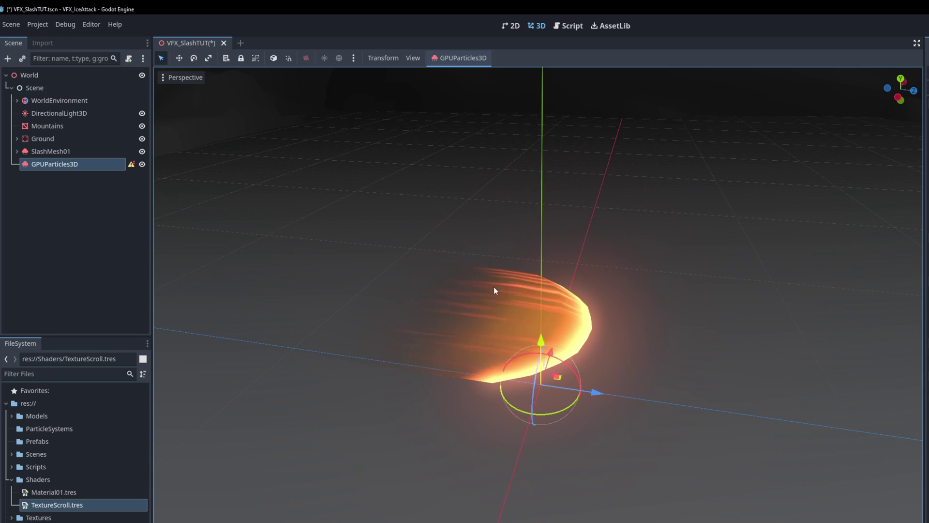
- Rename the new particle node to StretchedParticles and make it a child of SlashMesh01
double_click(51, 164)
type("StretchedParticles")
key("Return")
left_click(17, 151)
left_click_drag(42, 190, 46, 152)
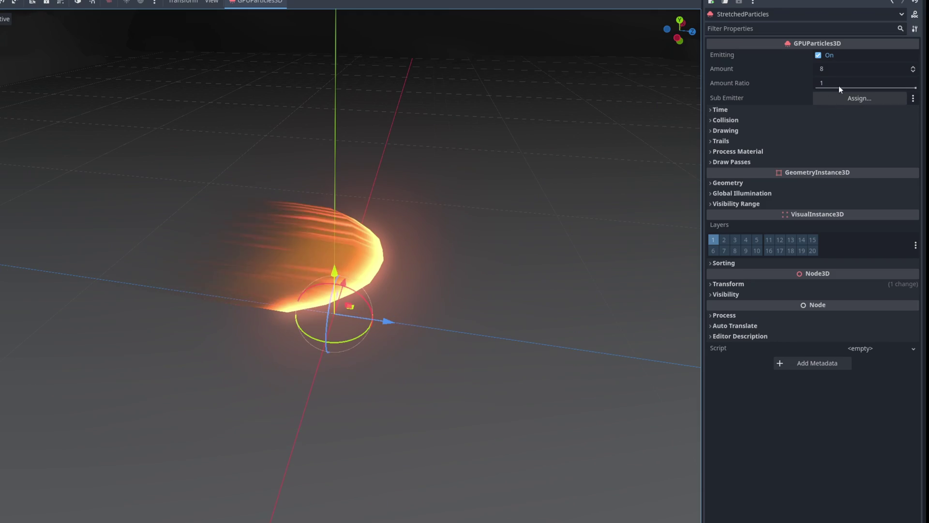
- Set StretchedParticles' Amount to 25, Lifetime to 0.5 s and Fixed FPS to 75
left_click(835, 102)
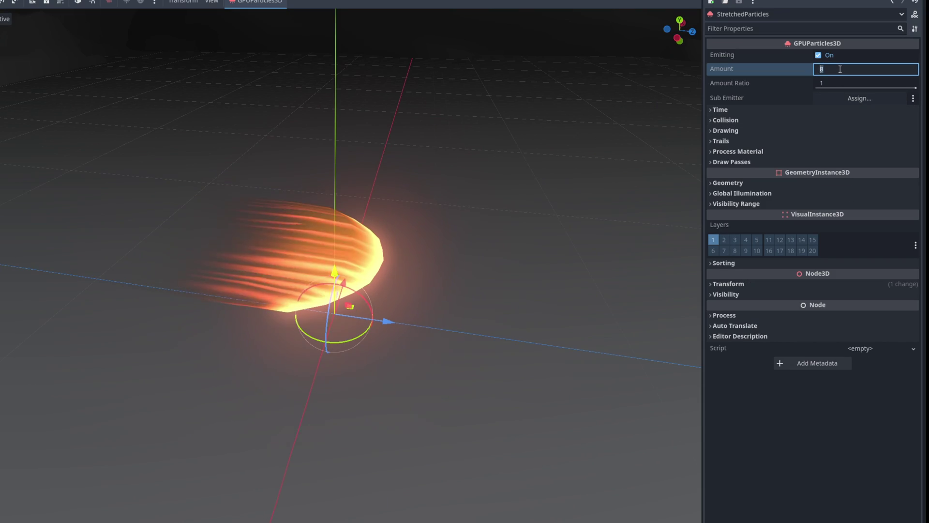
type("25")
key("Return")
left_click(717, 110)
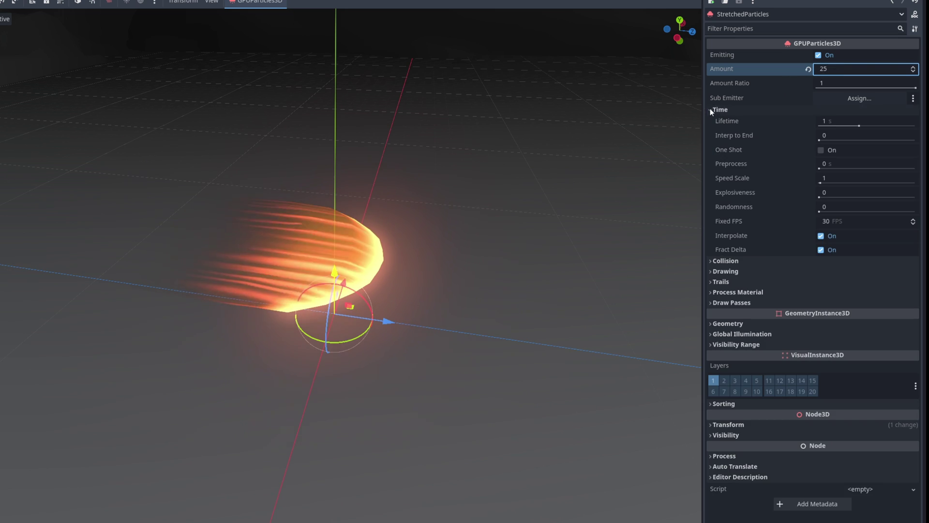
left_click(834, 121)
type(".5")
left_click(719, 110)
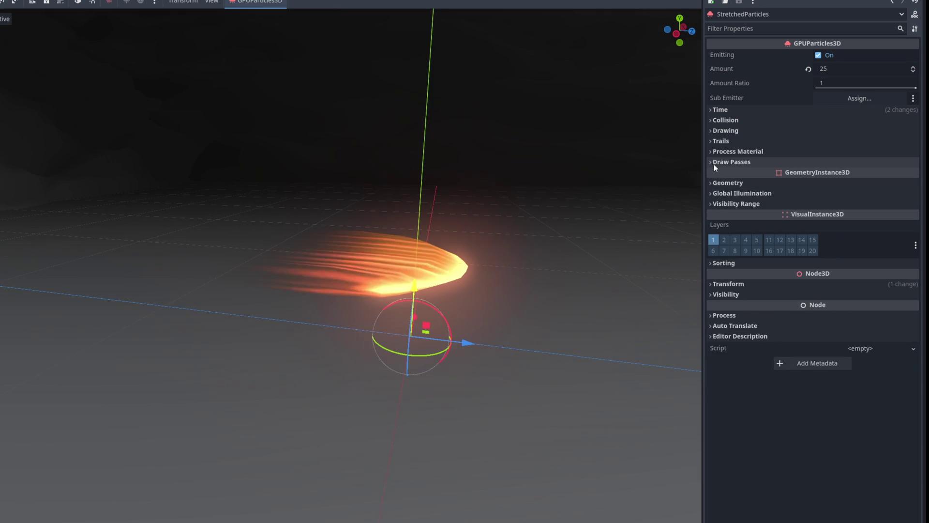
- Assign a new quad mesh to StretchedParticles' draw Pass 1
left_click(713, 162)
left_click(852, 188)
left_click(879, 288)
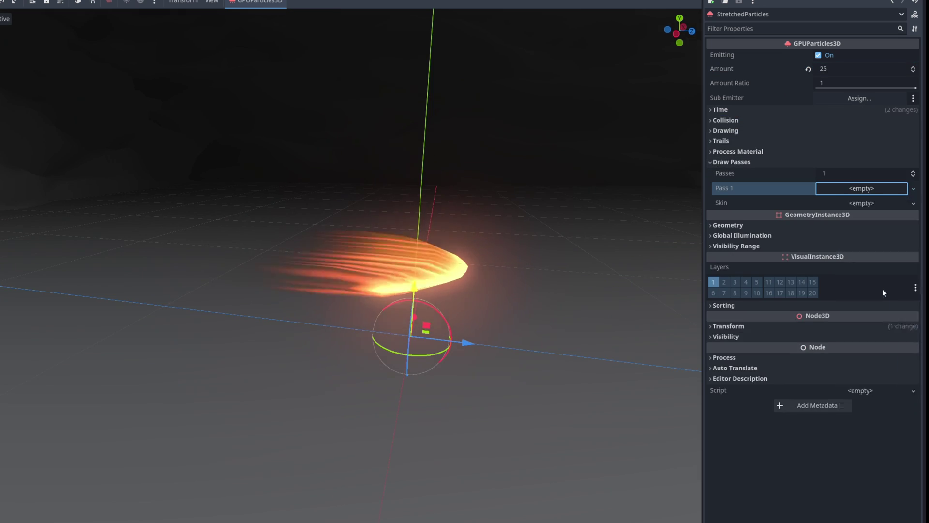
- Create a new standard material as StretchedParticles' Material Override and set its Transparency to Alpha
left_click(730, 240)
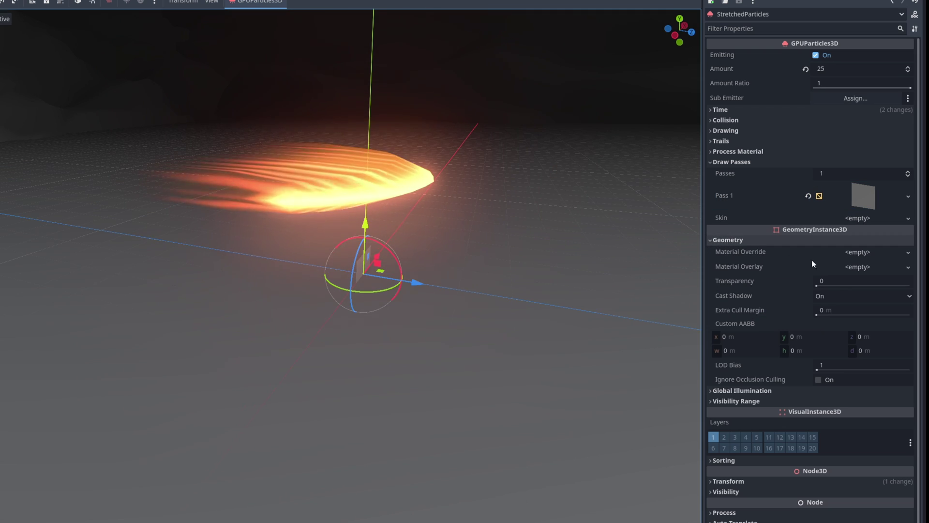
left_click(880, 252)
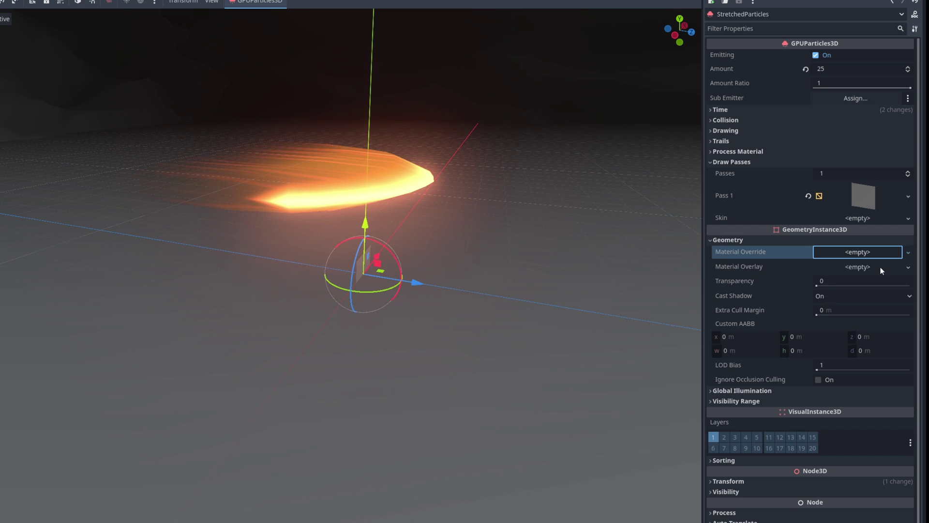
left_click(881, 266)
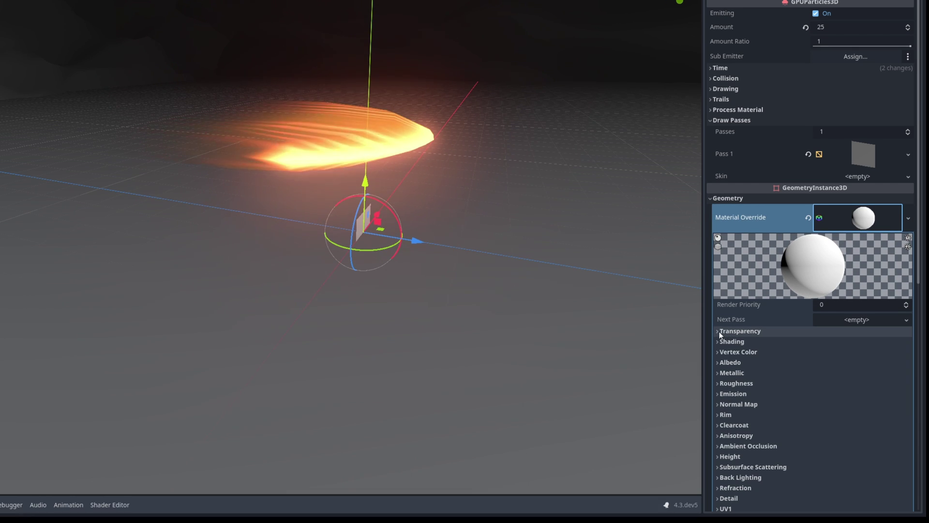
left_click(717, 331)
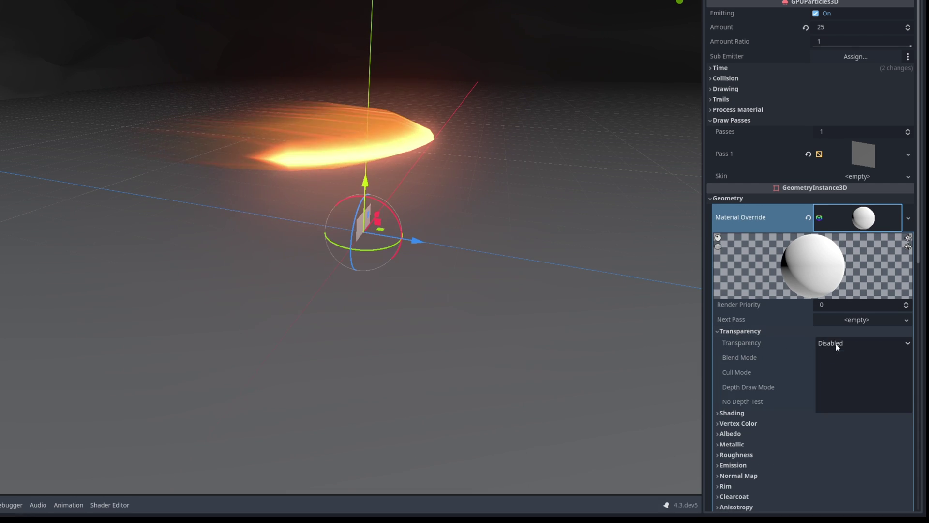
left_click(836, 344)
left_click(839, 368)
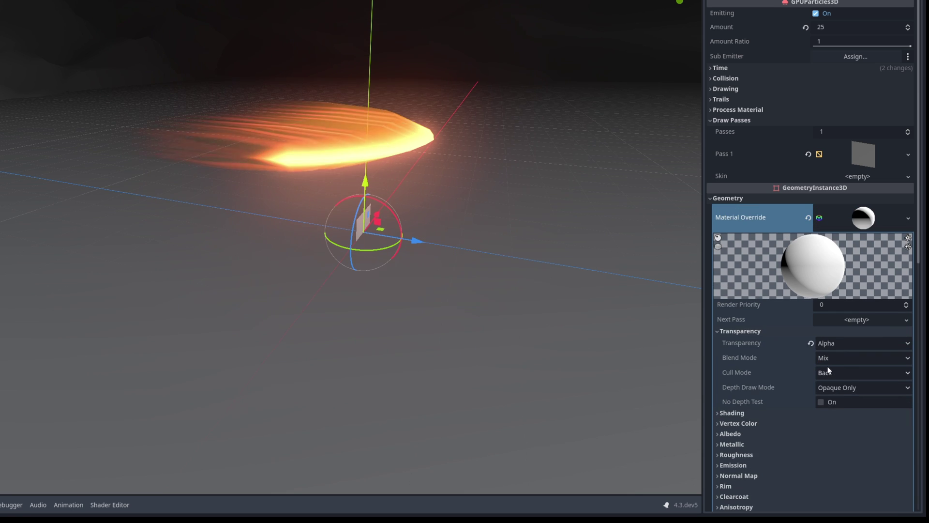
left_click(717, 331)
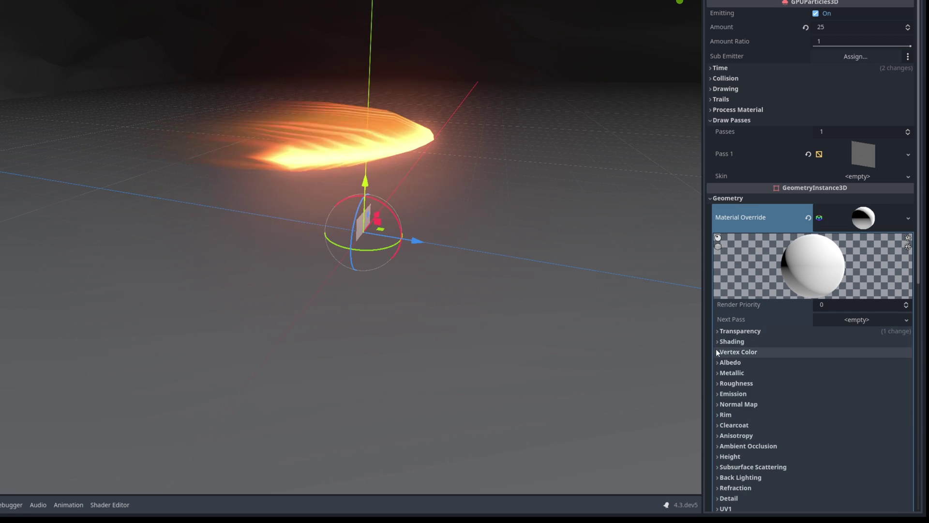
- Enable Use as Albedo for the override material's Vertex Color
left_click(717, 352)
left_click(761, 363)
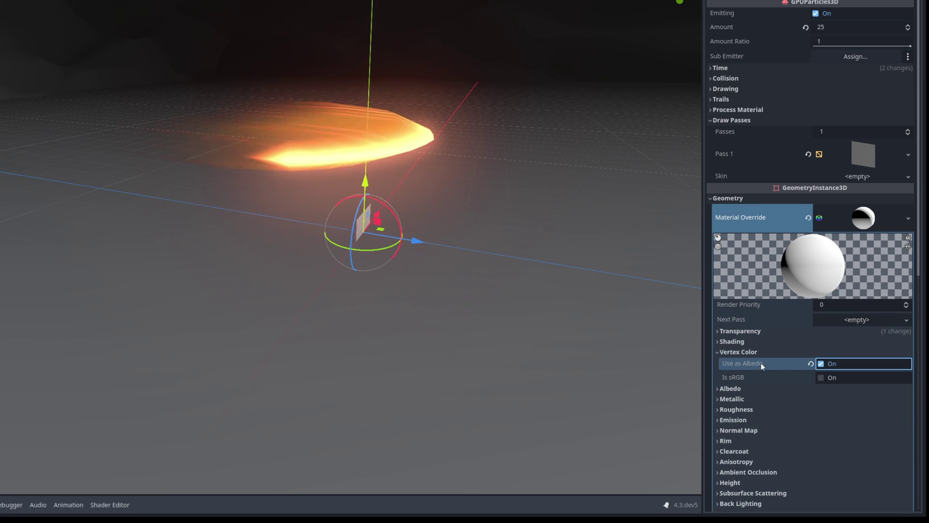
left_click(716, 350)
- Load Textures/Flare01.PNG as the override material's Albedo texture
left_click(717, 362)
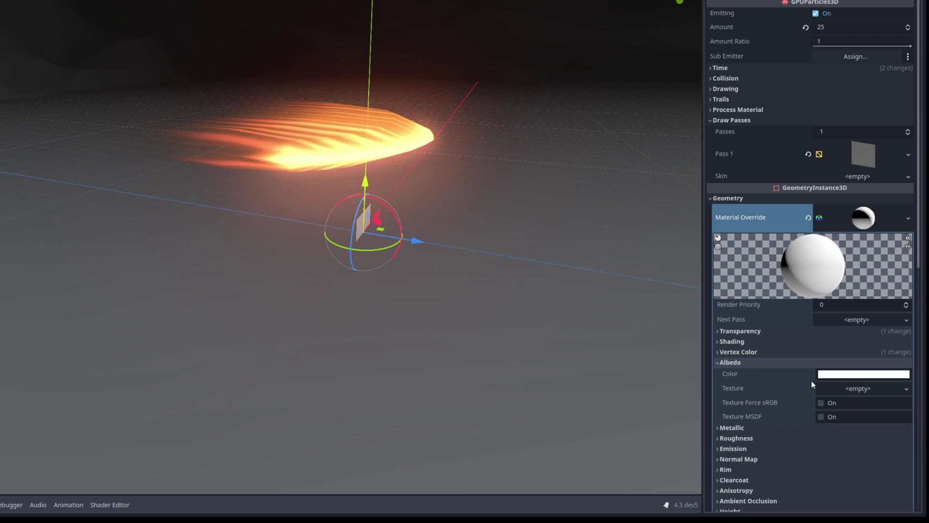
left_click(891, 389)
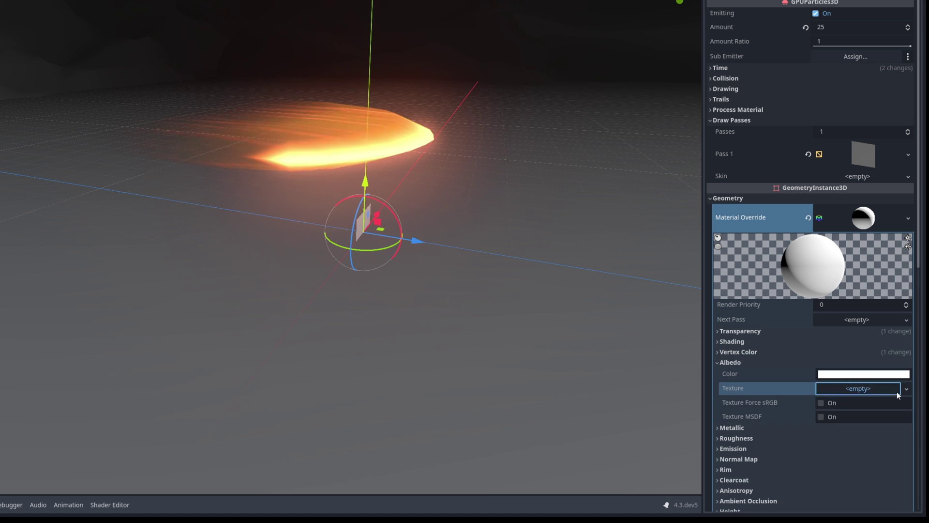
left_click(841, 498)
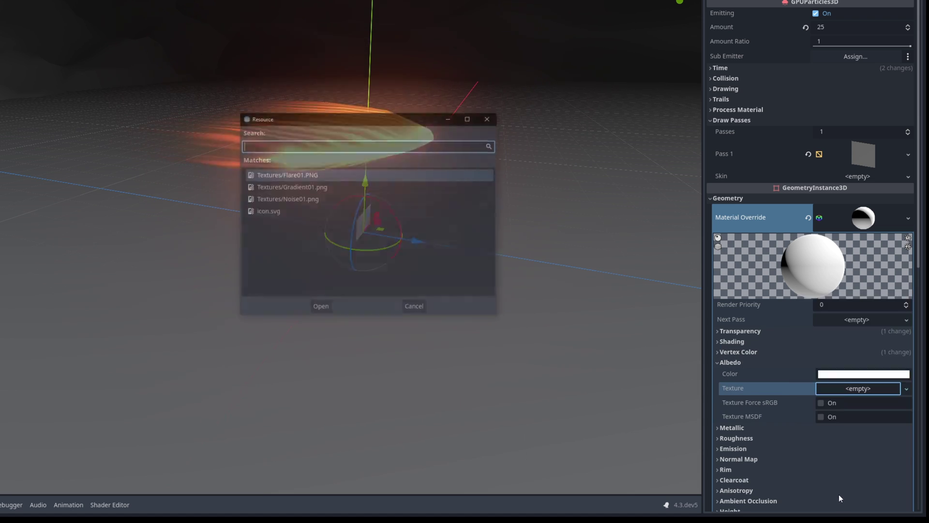
left_click(304, 174)
double_click(304, 175)
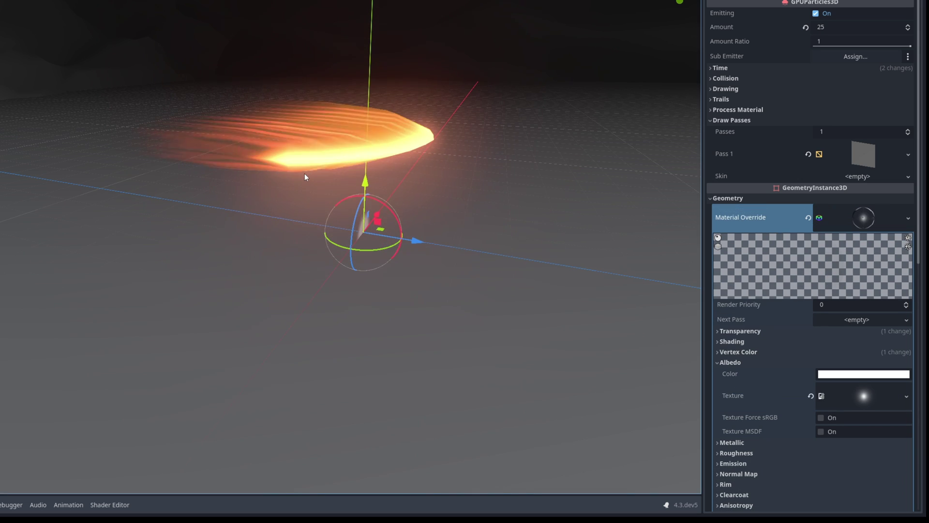
left_click(728, 198)
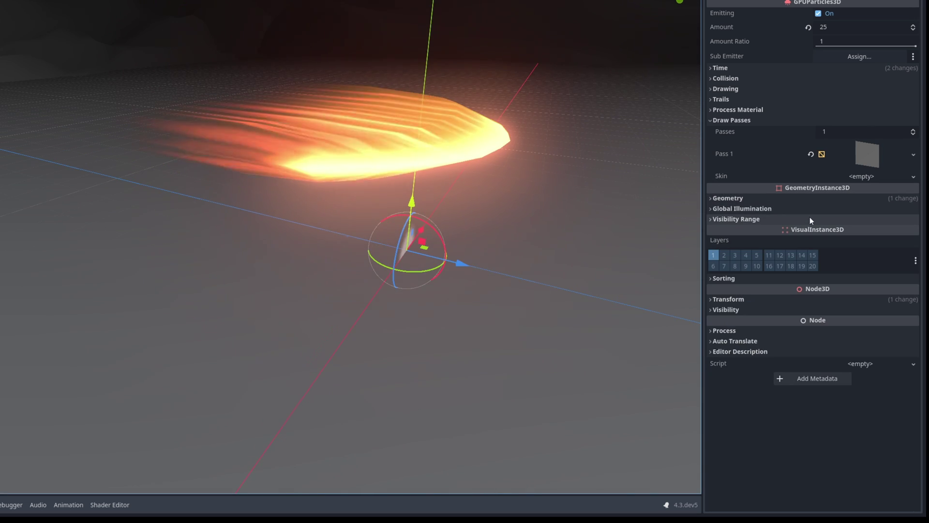
- Create a new ParticleProcessMaterial for StretchedParticles' Process Material
left_click(729, 110)
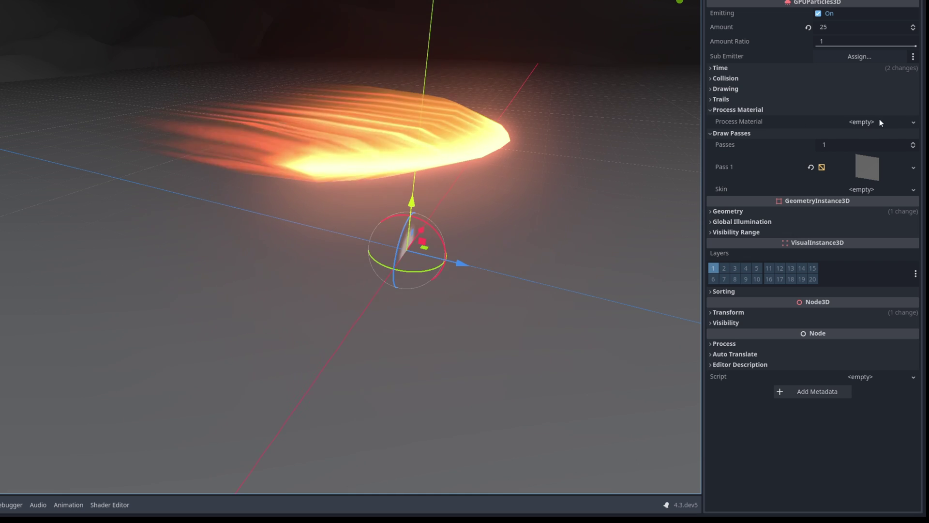
left_click(862, 122)
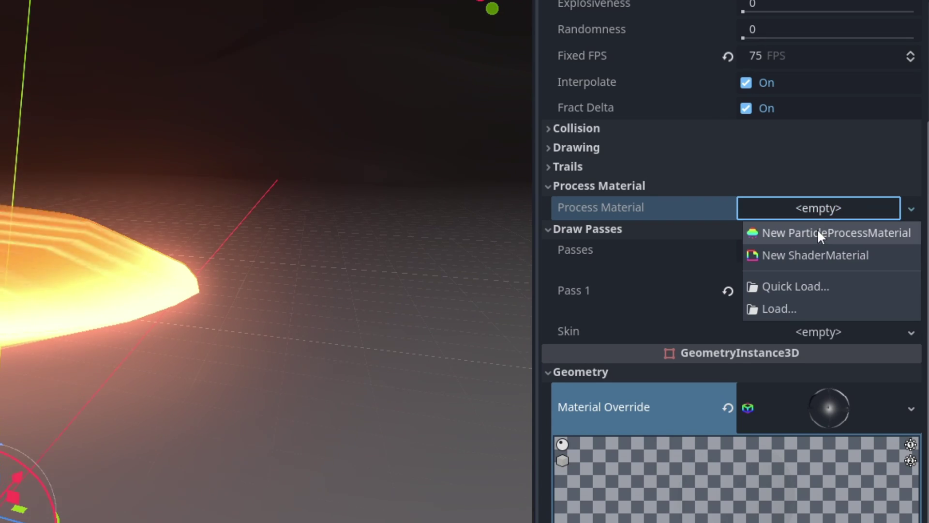
left_click(818, 232)
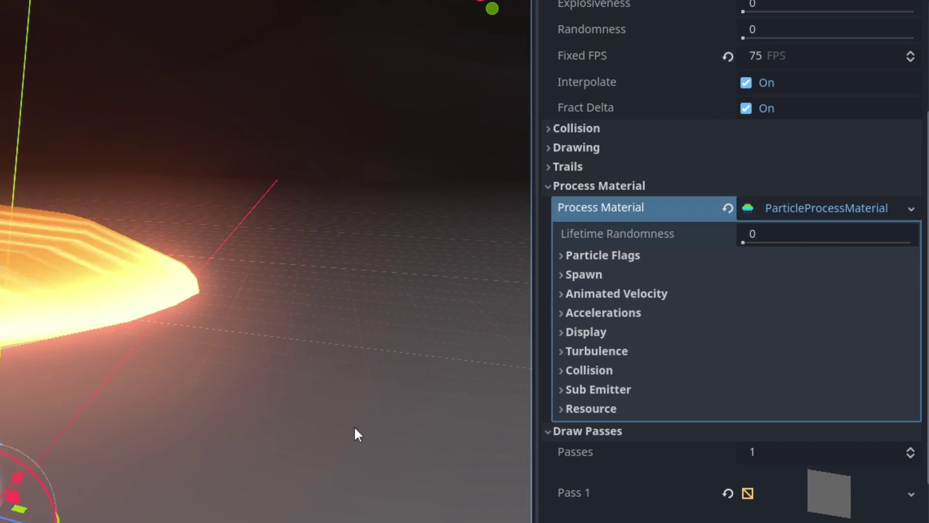
- Set the process material's Gravity to 0 on the Y axis
right_click_drag(343, 436, 583, 230)
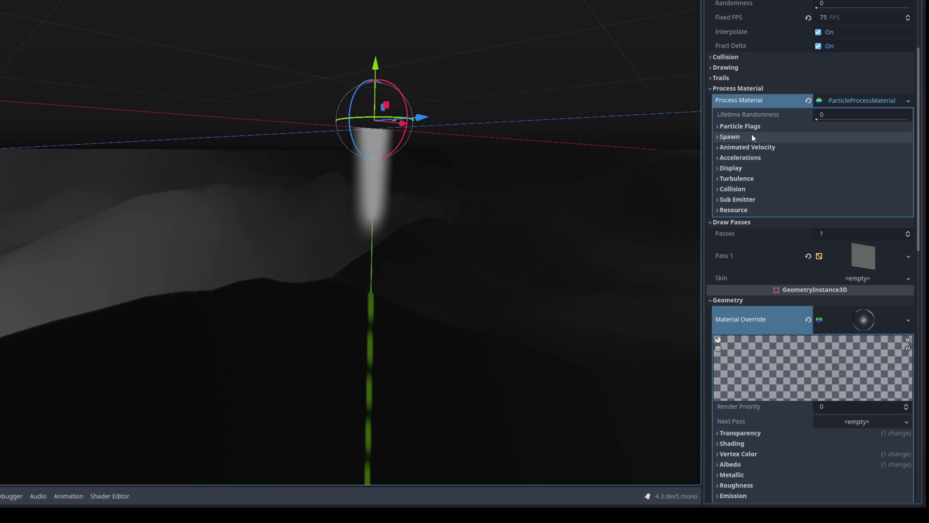
left_click(747, 158)
left_click(746, 169)
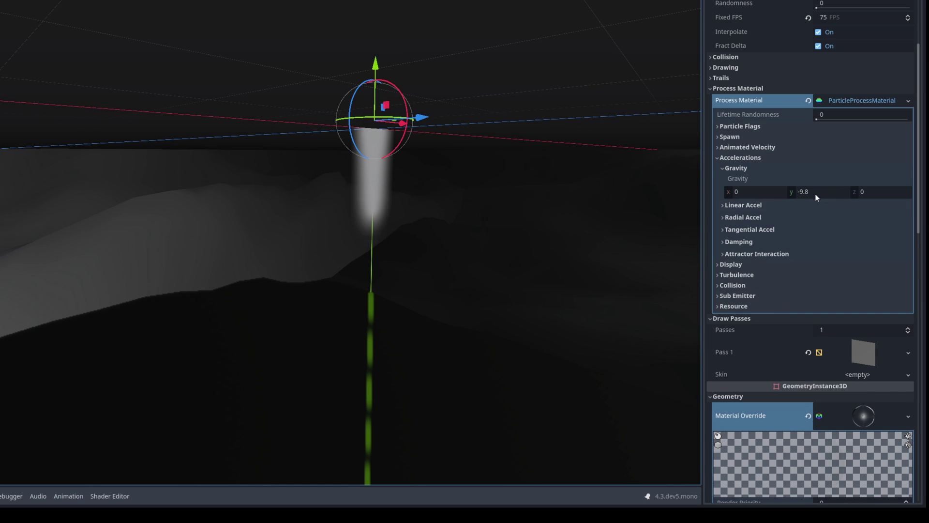
left_click(815, 193)
type("0")
key("Return")
middle_click_drag(581, 203, 581, 252)
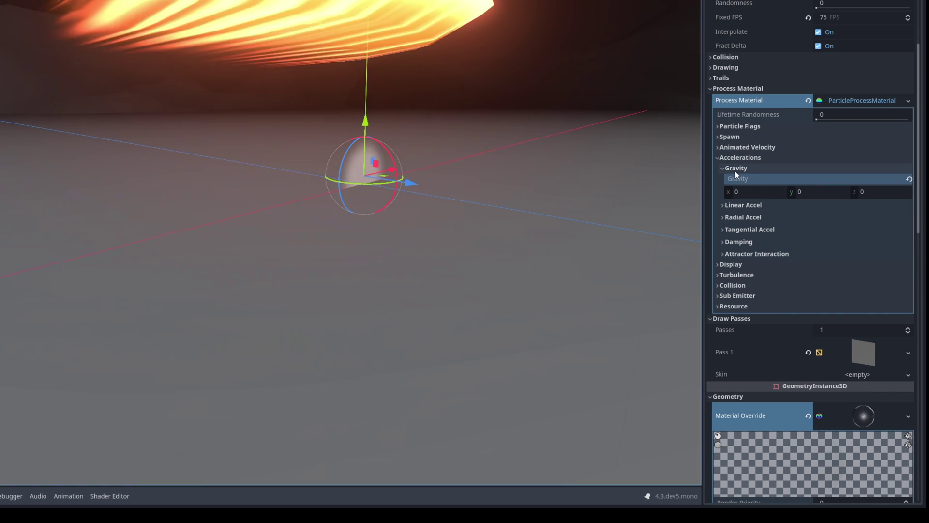
left_click(726, 158)
- Raise StretchedParticles to the slash mesh and set its Y position to exactly 0 m
left_click_drag(367, 57, 367, 5)
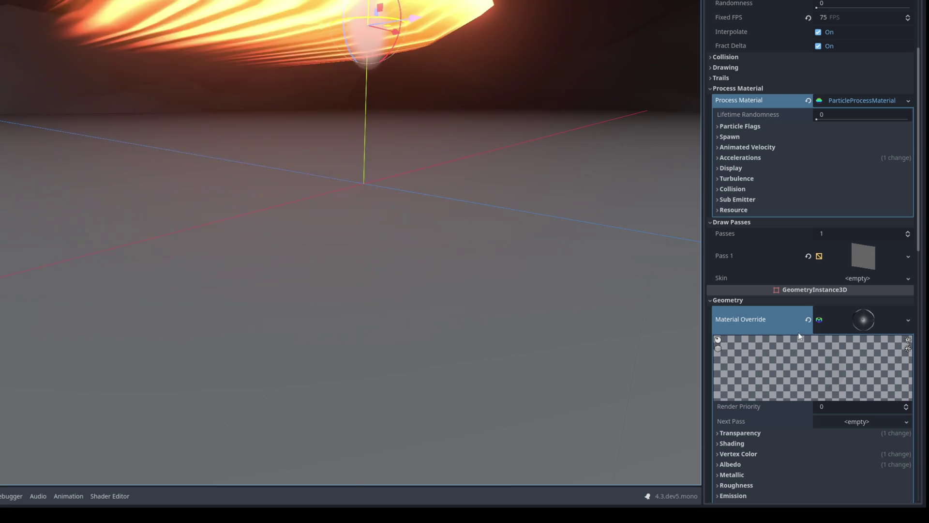
scroll(832, 365, "down", 10)
left_click(800, 318)
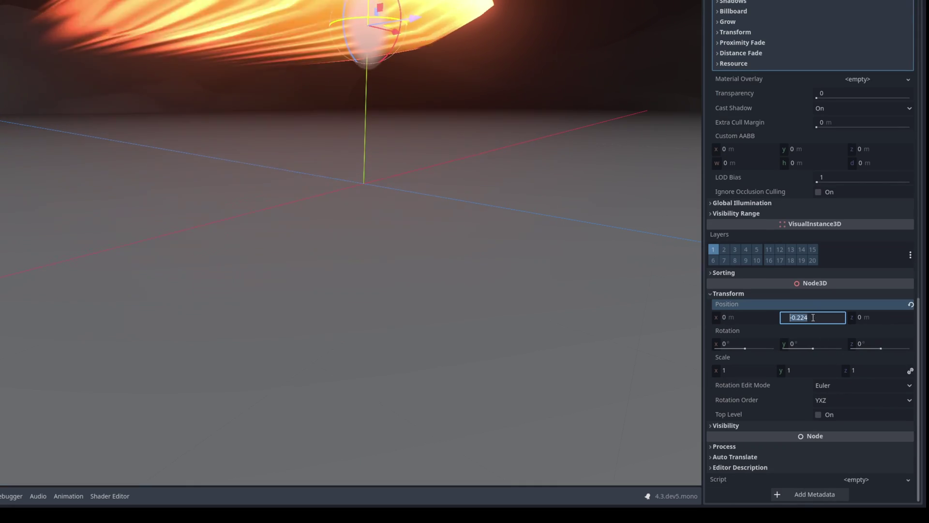
type("0")
key("Return")
key("f")
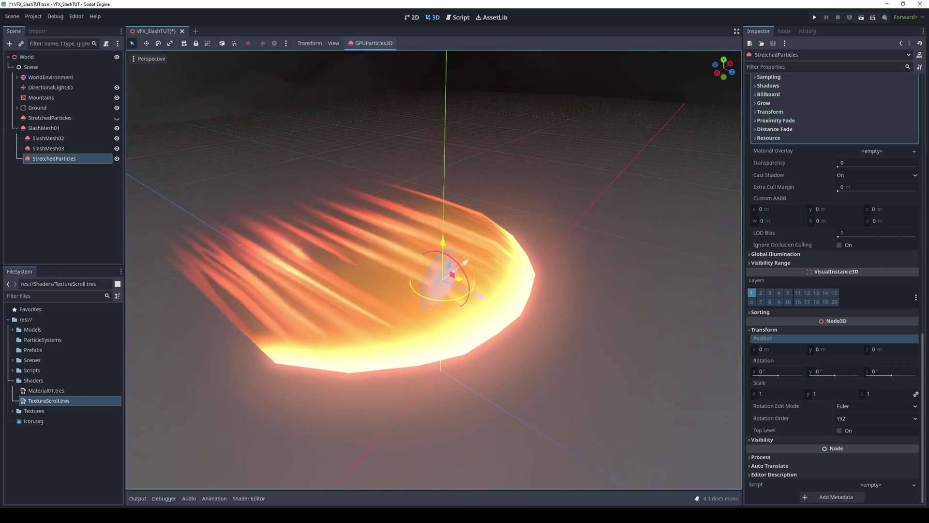
middle_click_drag(466, 262, 465, 234)
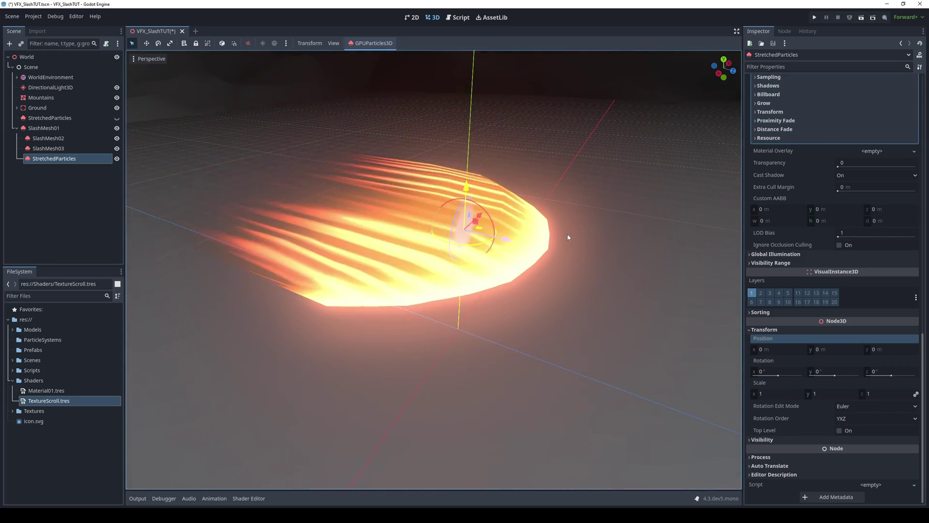
- Set the process material's spawn Emission Shape to Box
scroll(749, 205, "up", 5)
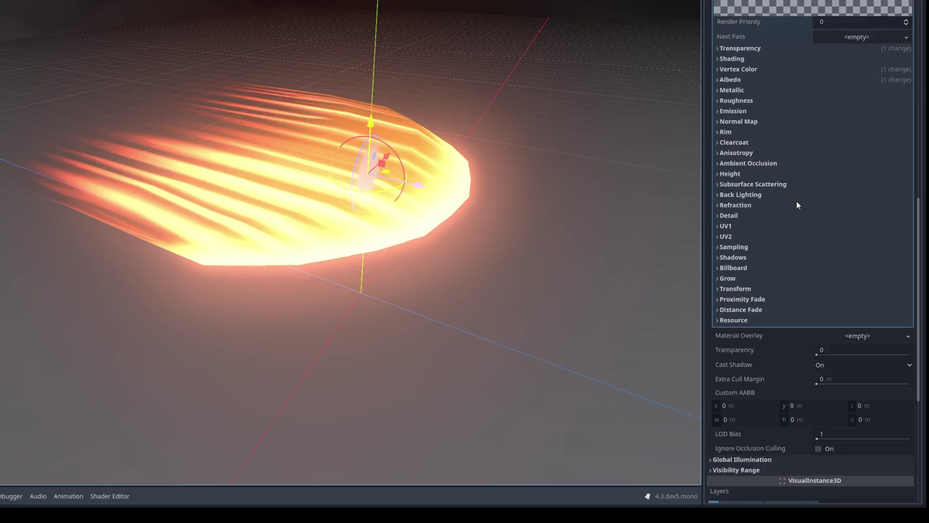
scroll(797, 202, "up", 2)
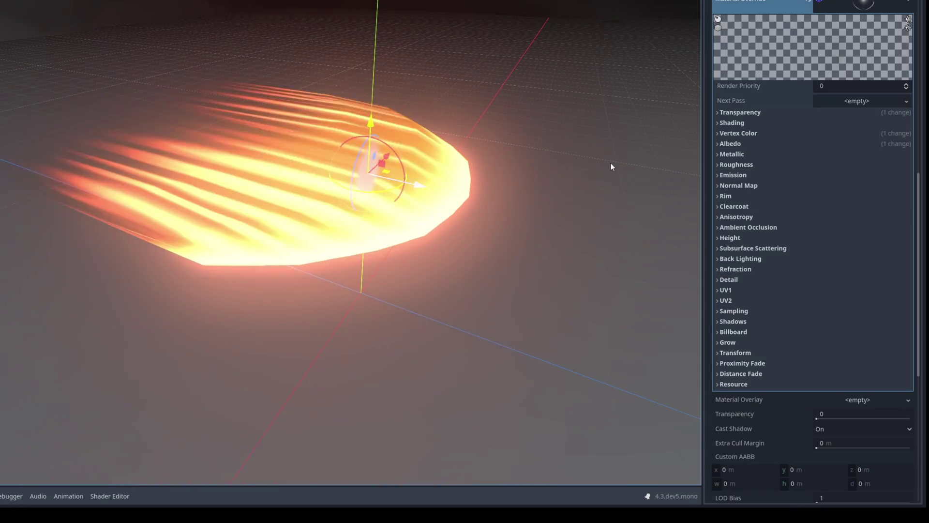
scroll(792, 193, "up", 10)
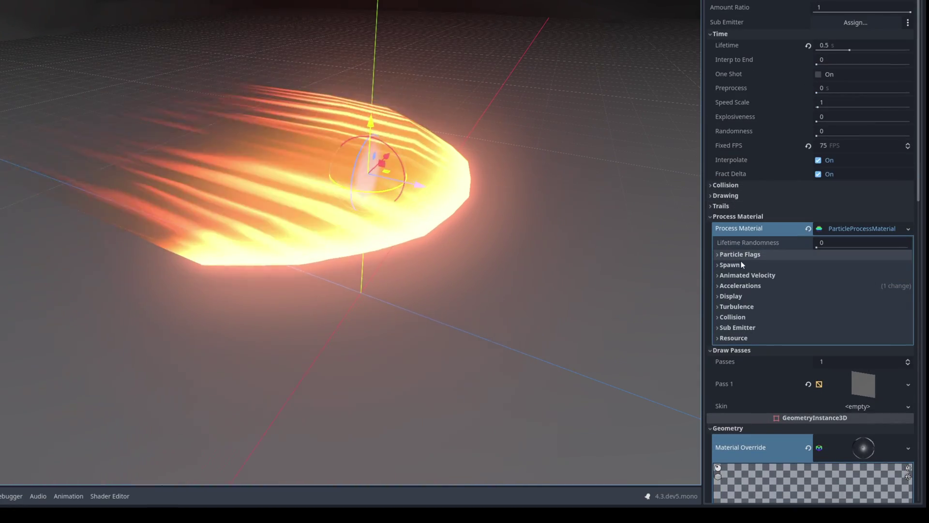
left_click(730, 265)
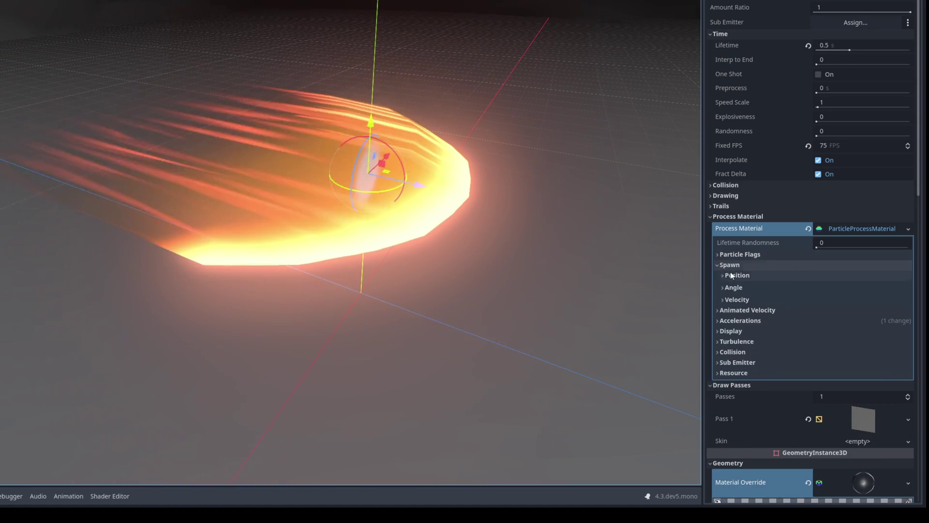
left_click(730, 274)
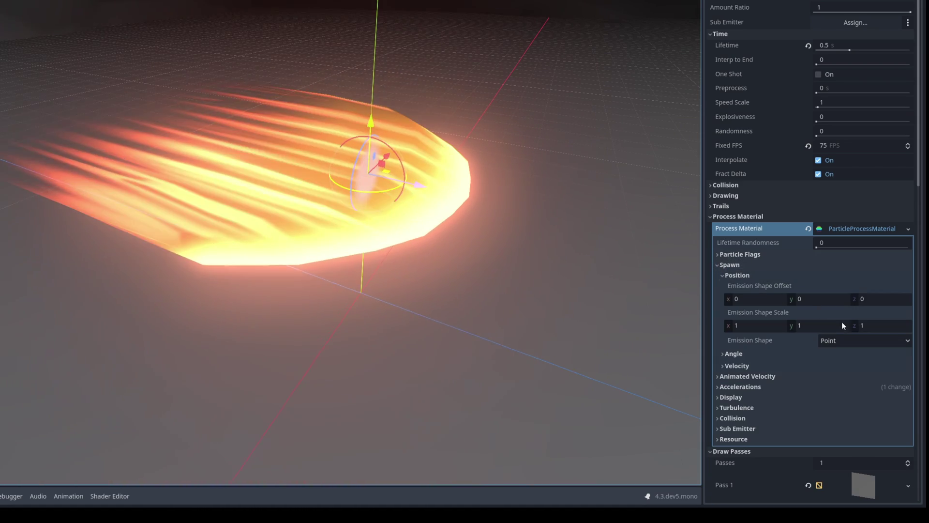
left_click(839, 339)
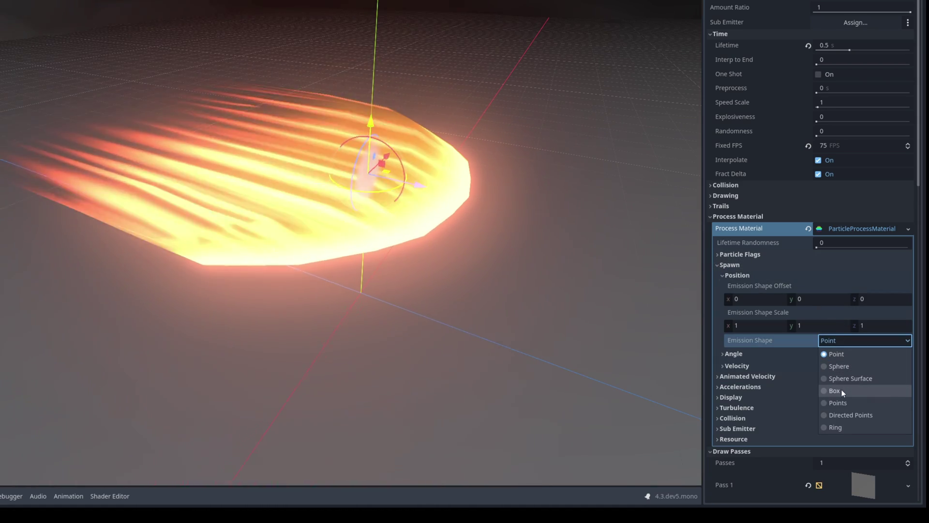
left_click(841, 390)
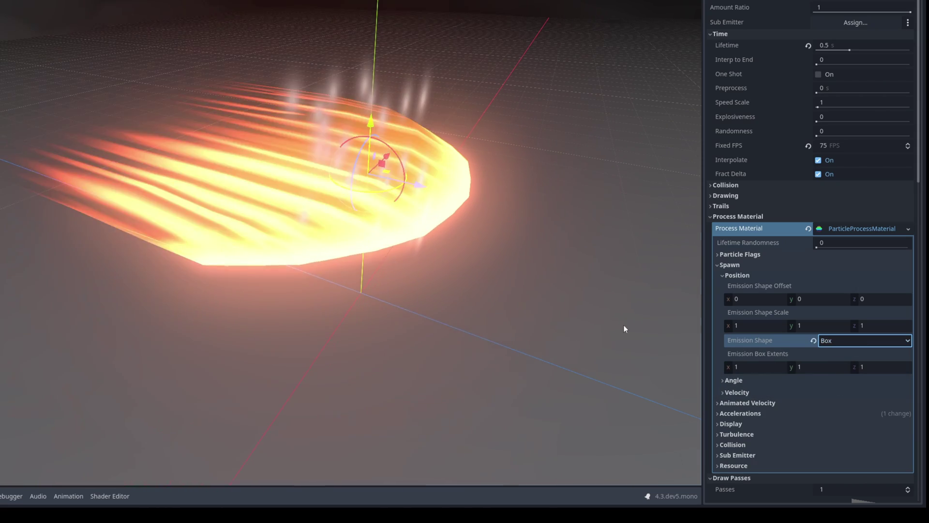
- Set the Emission Box Extents to 2 on X and 0.2 on Y
left_click(760, 367)
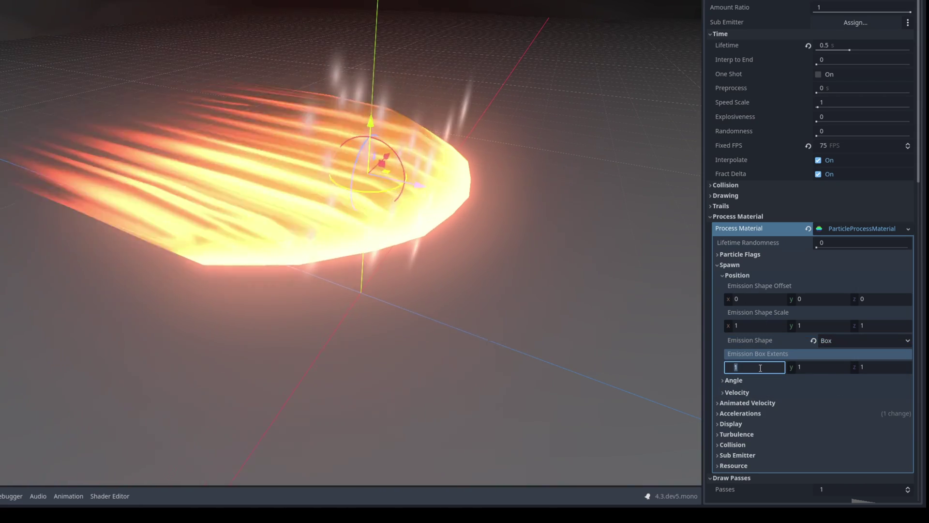
left_click(795, 366)
type(".2")
key("Return")
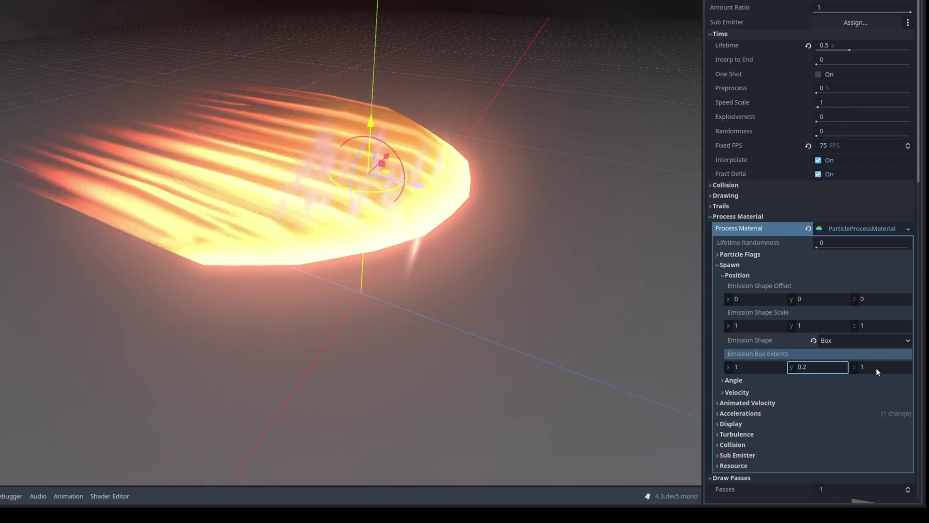
left_click(754, 370)
type("2")
key("Return")
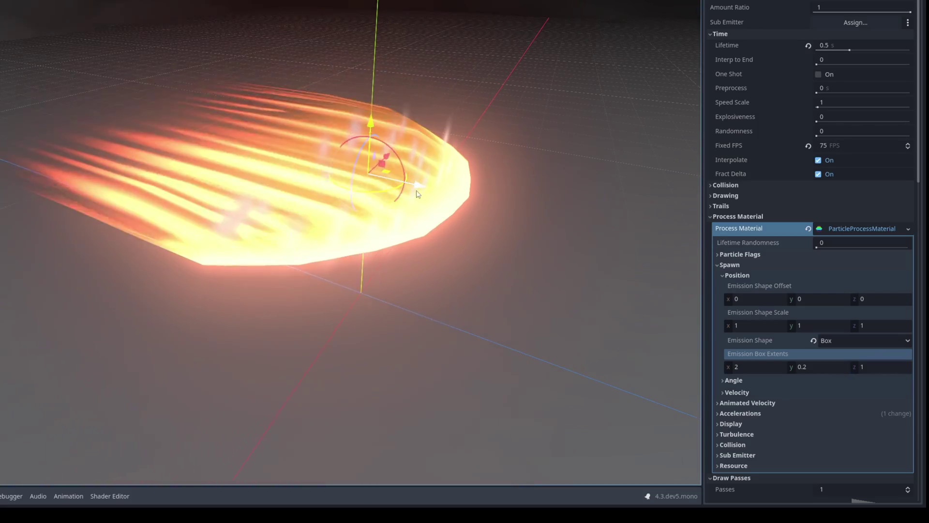
- Move StretchedParticles slightly backward along its Z axis, away from the slash's front edge
left_click_drag(417, 184, 393, 179)
right_click_drag(448, 125, 477, 116)
key("a")
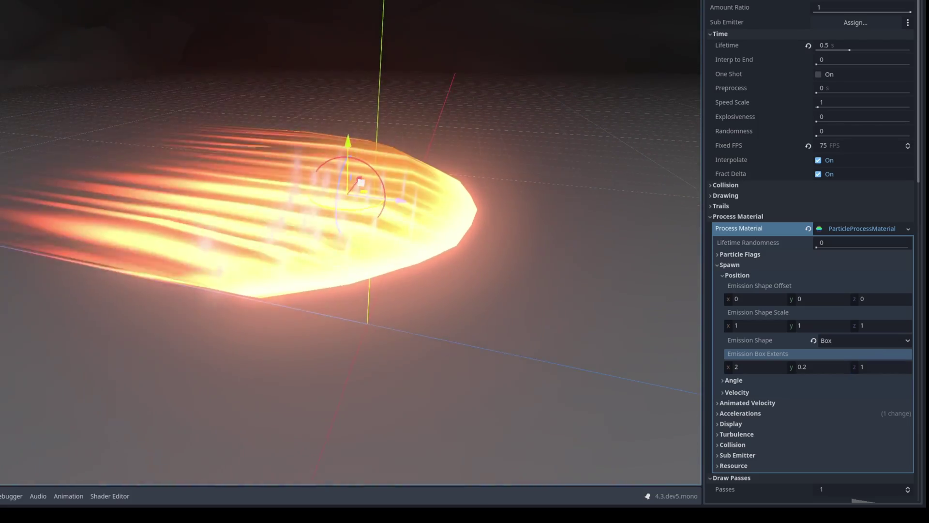
- Set the process material's Initial Velocity to a minimum of 40 and a maximum of 60
scroll(830, 300, "down", 3)
left_click(725, 328)
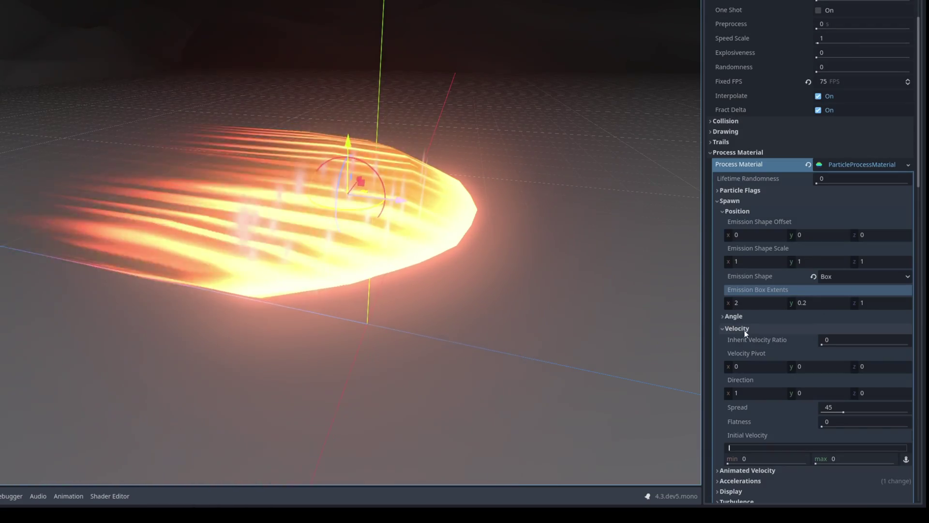
scroll(742, 326, "down", 3)
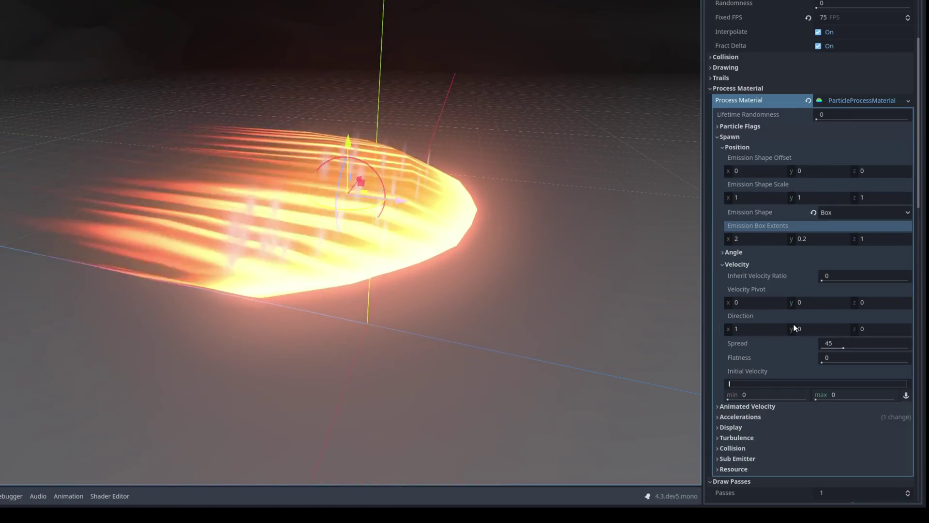
scroll(794, 324, "down", 3)
left_click(755, 331)
type("40")
left_click(843, 330)
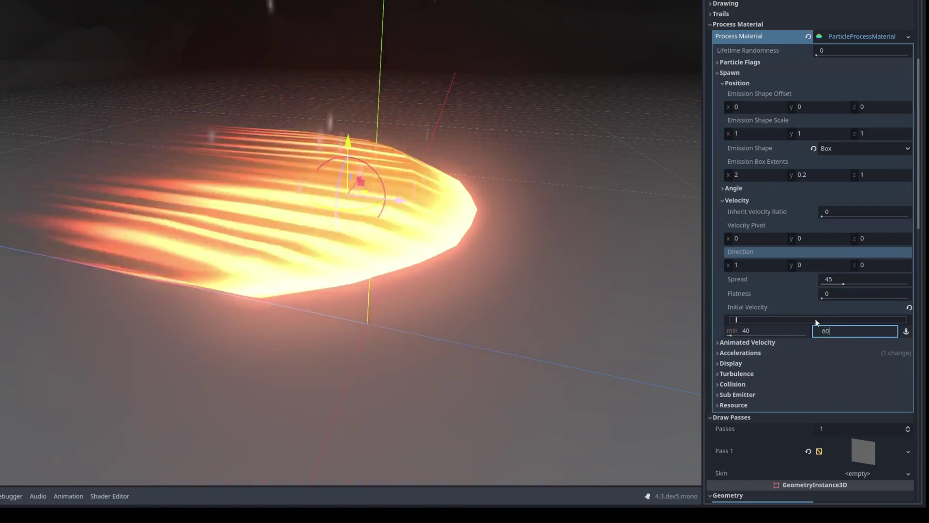
type("60")
key("Return")
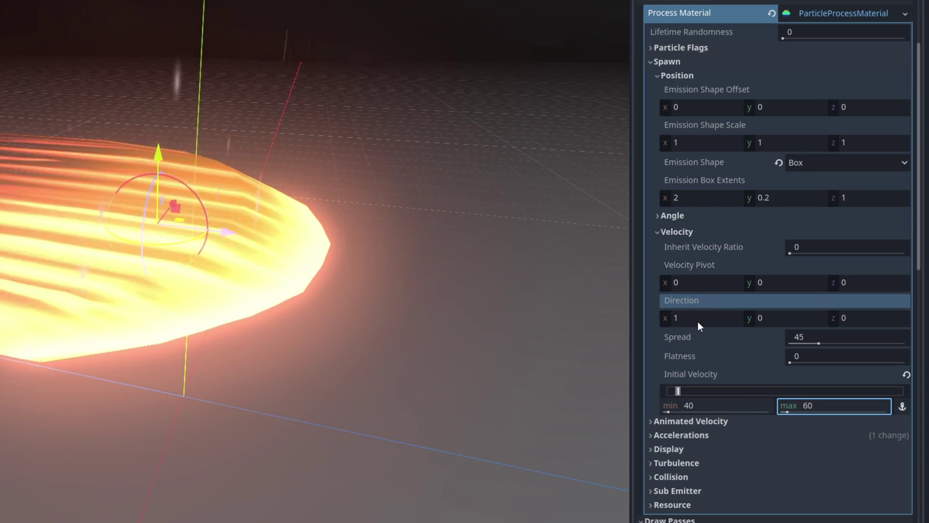
- Set the particles' velocity Direction to 0 on X and -1 on Z
left_click(701, 319)
type("0")
left_click(869, 314)
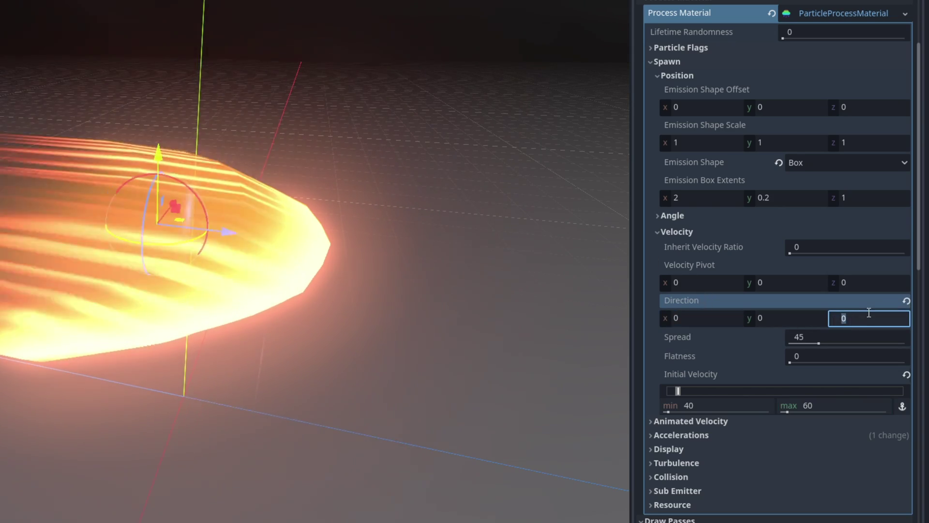
type("-1")
key("Return")
right_click_drag(299, 217, 407, 203)
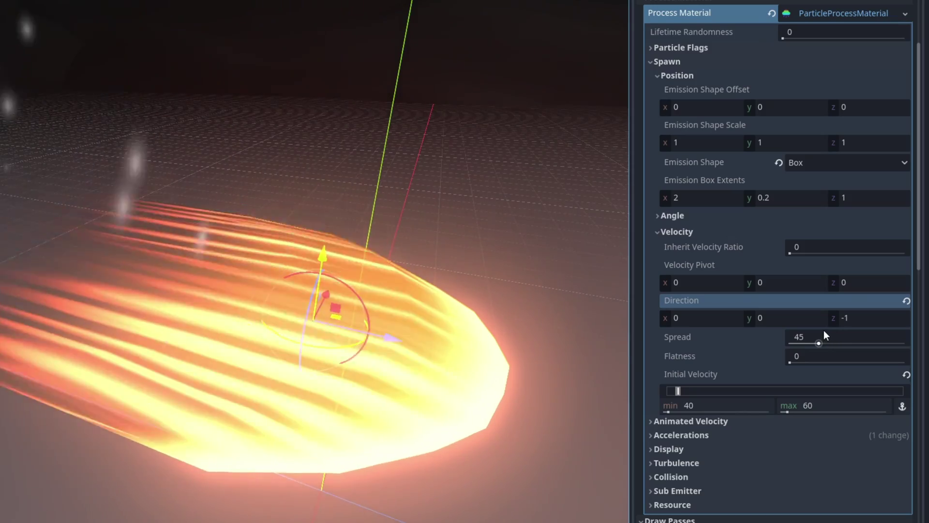
- Set the velocity Spread to 2 and check the particle stream from several angles
left_click(824, 331)
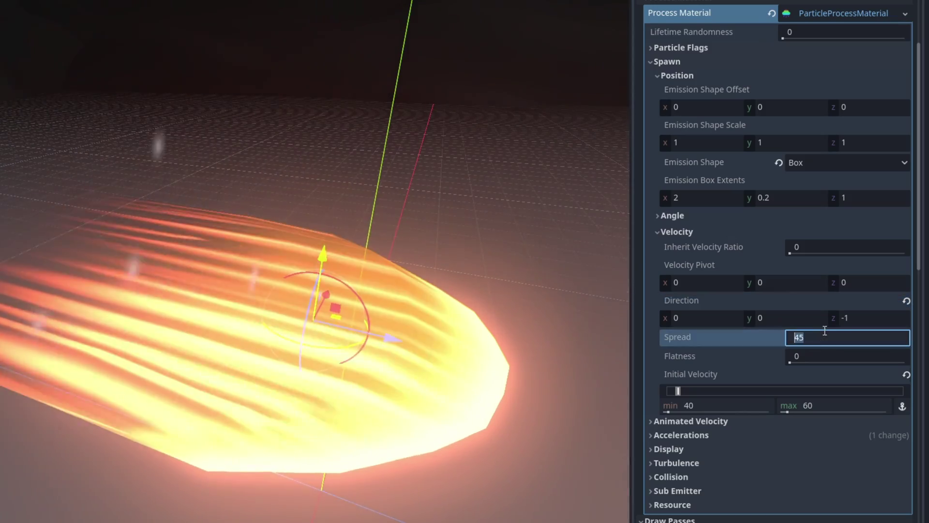
type("2")
key("Return")
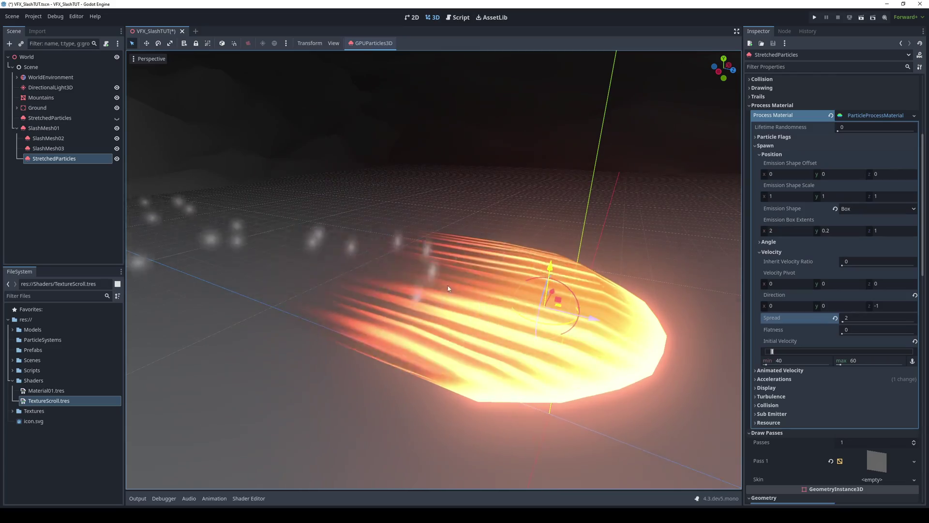
right_click_drag(417, 278, 503, 290)
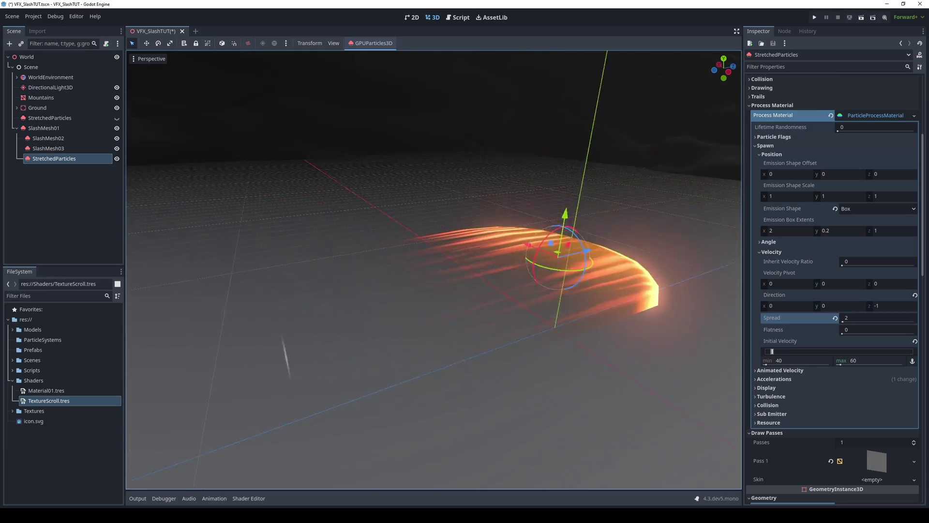
right_click_drag(489, 286, 489, 286)
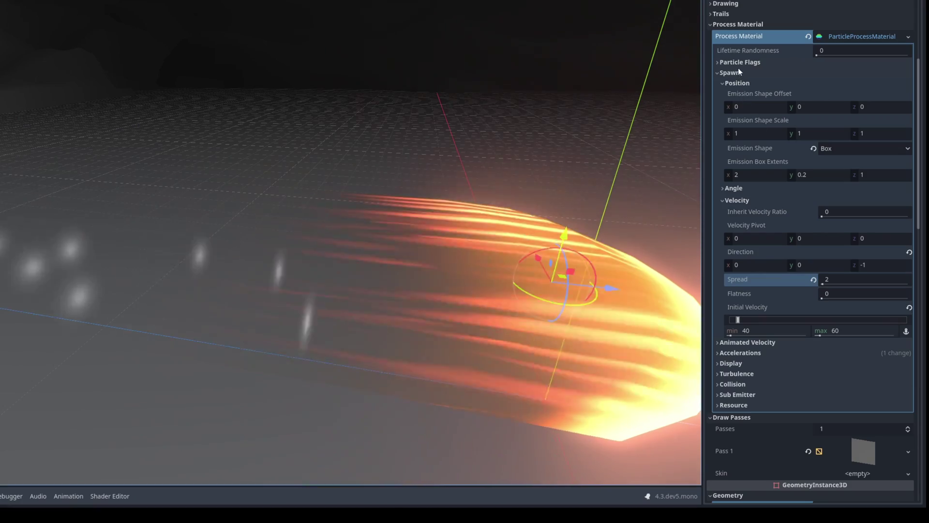
- Enable the Align Y particle flag in the process material
left_click(721, 63)
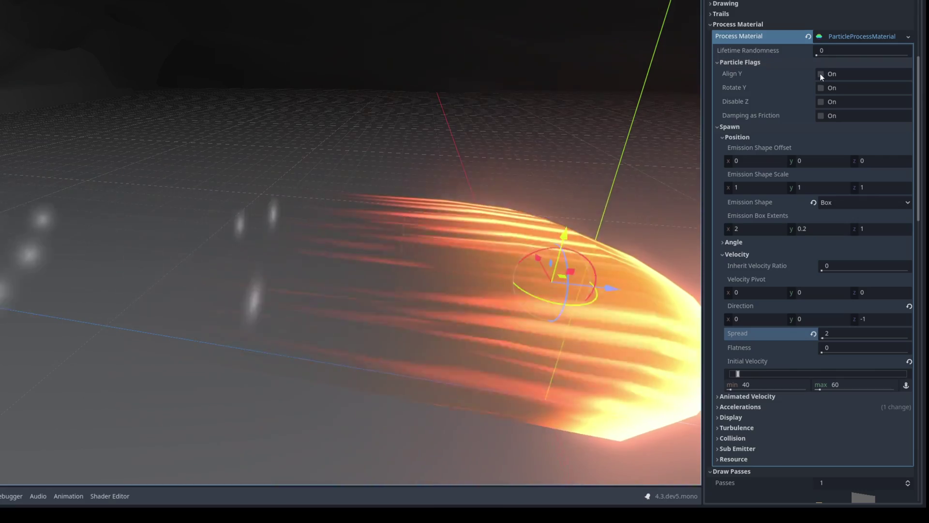
left_click(820, 74)
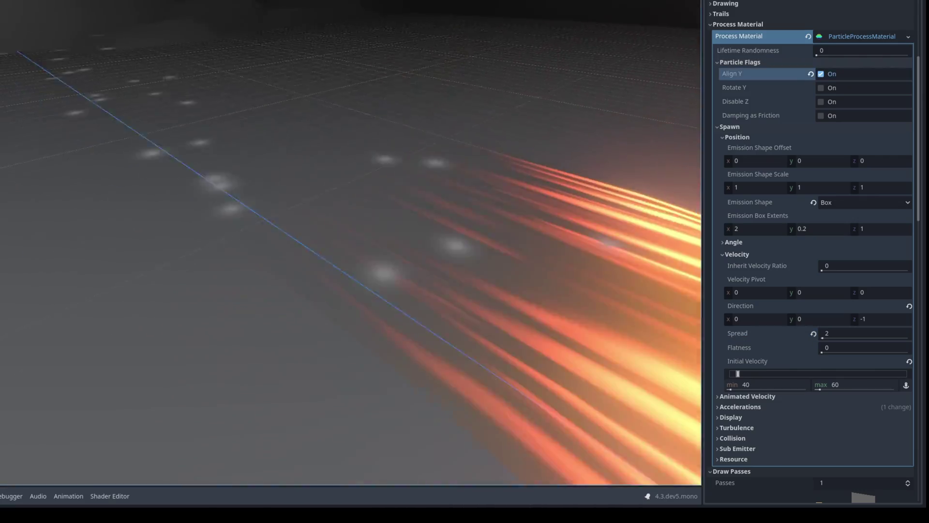
mouse_move(290, 261)
middle_mouse_down()
mouse_move(377, 233)
mouse_move(436, 227)
mouse_move(359, 257)
middle_mouse_up()
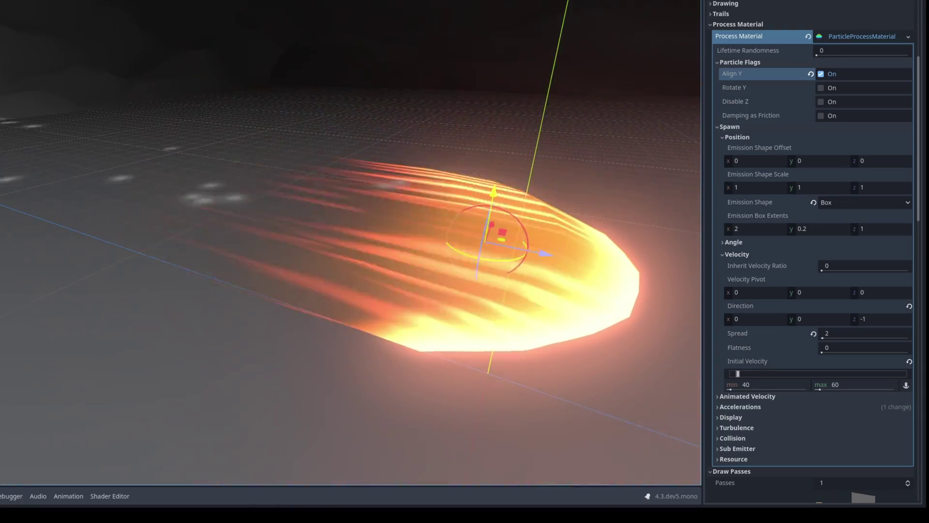
- Set the particle Scale to 0.1 minimum and 0.2 maximum, and assign a new CurveXYZTexture as its Scale Curve
scroll(763, 240, "down", 3)
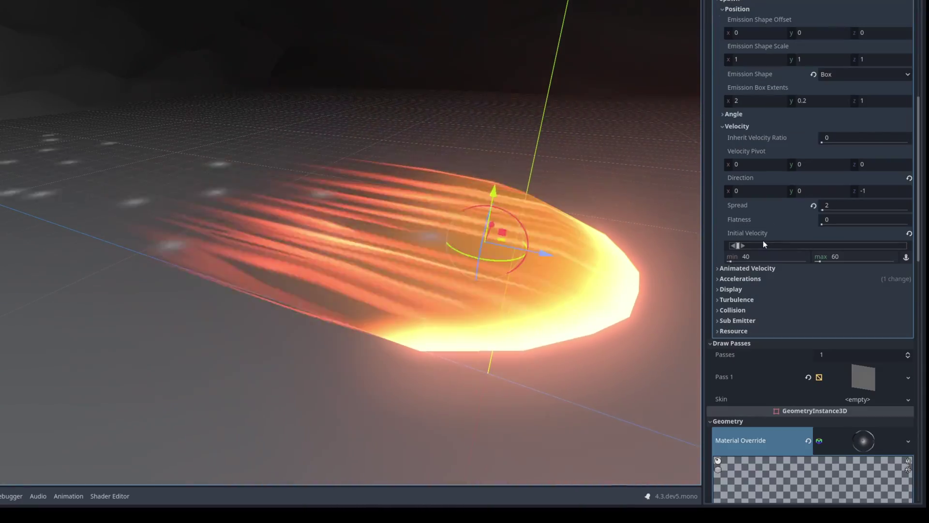
left_click(736, 289)
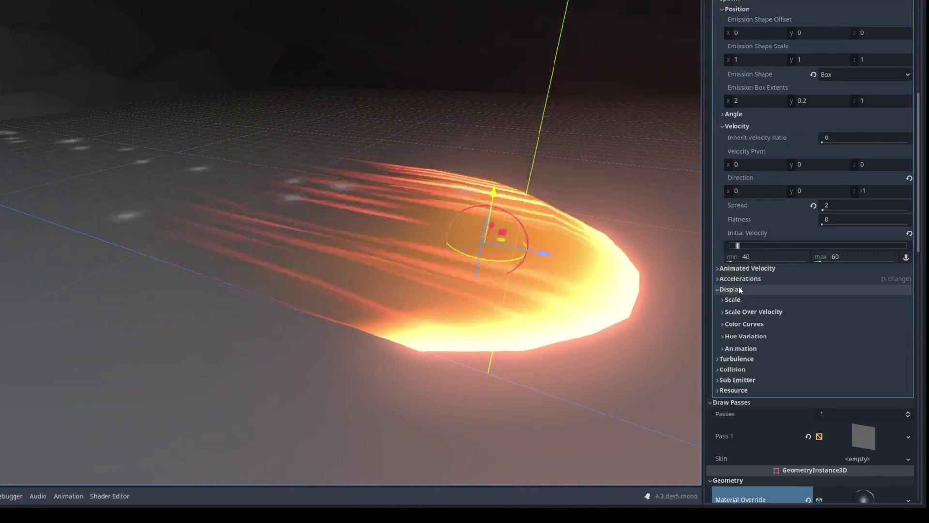
left_click(738, 300)
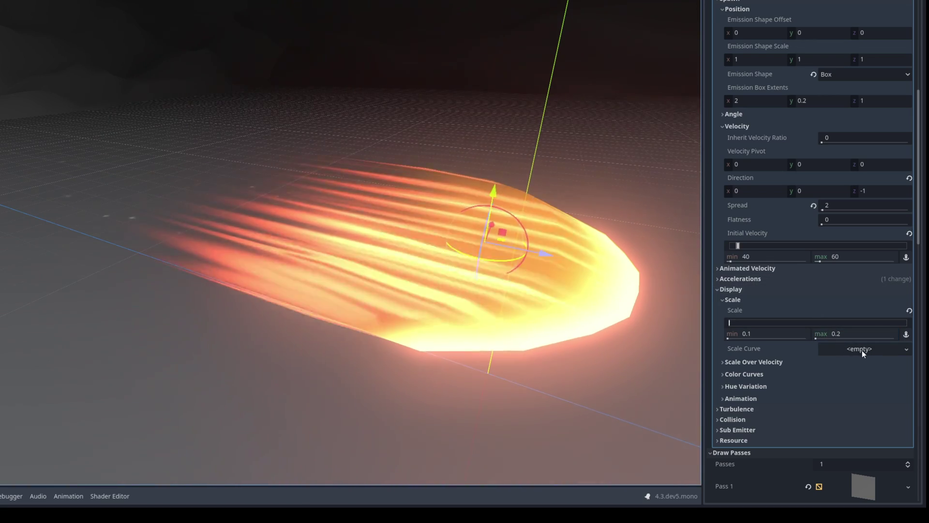
left_click(862, 351)
left_click(884, 374)
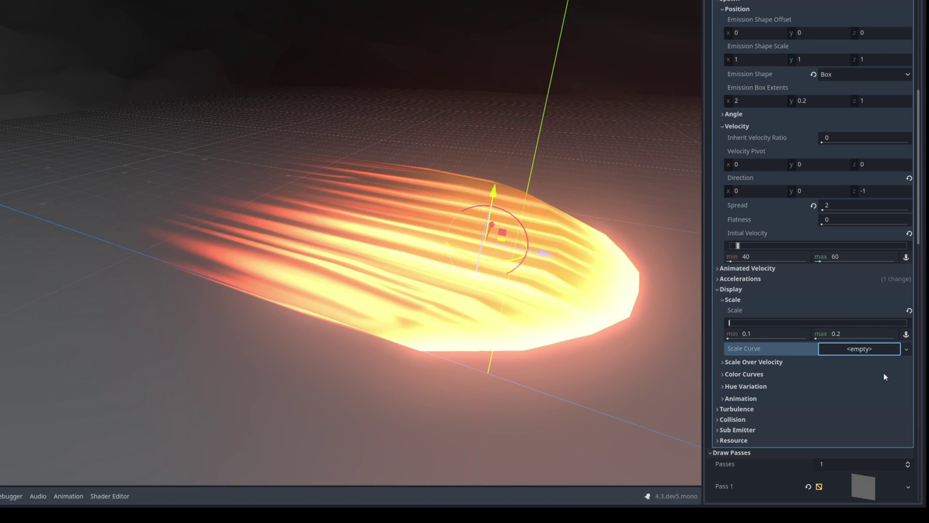
left_click(879, 347)
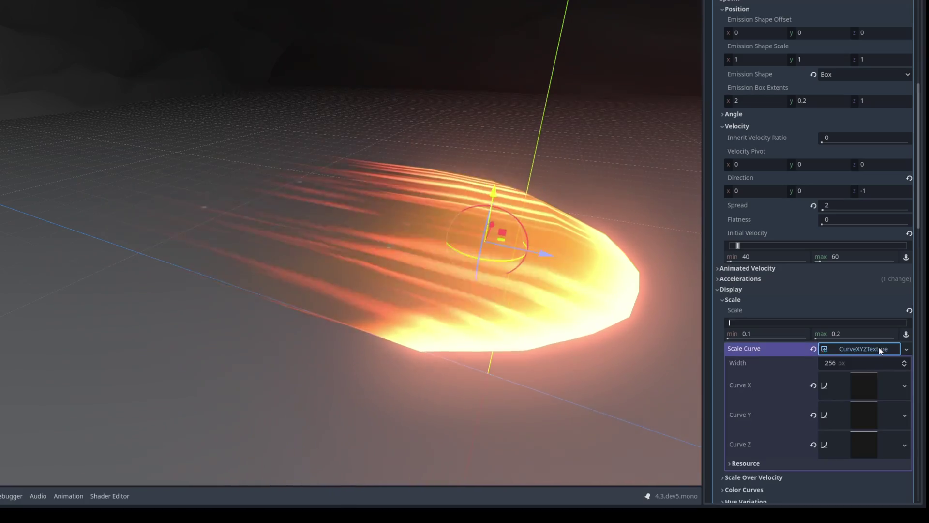
scroll(879, 347, "down", 3)
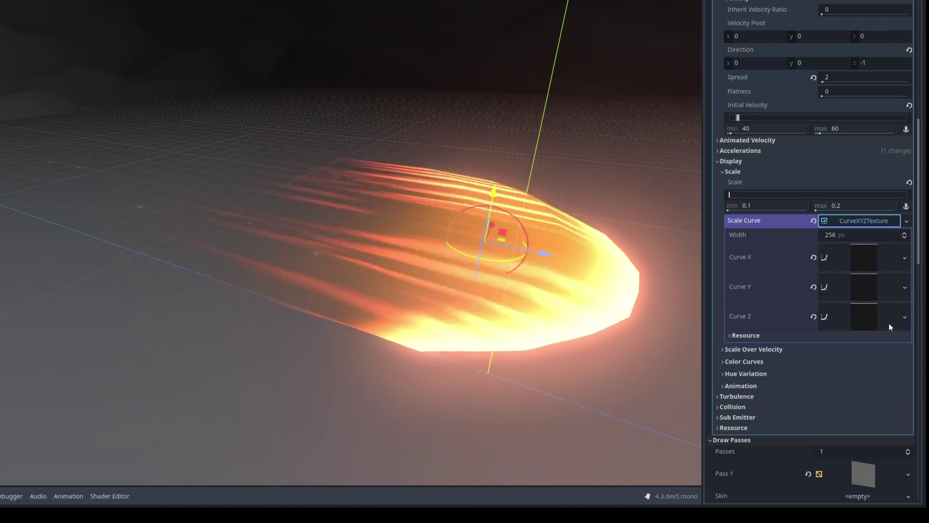
- Shape the scale's Curve X to fall from 1 at the start to 0 at the end
left_click(872, 261)
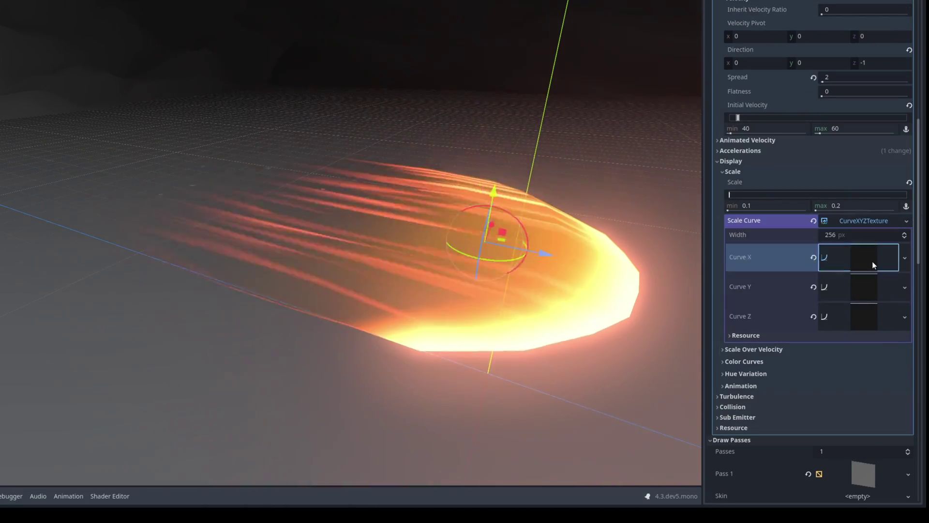
left_click(872, 261)
left_click_drag(901, 299, 914, 381)
left_click(870, 259)
- Shape the scale's Curve Y with Max Value 10, its peak point at about 0.26 and its end point at 0
left_click(876, 287)
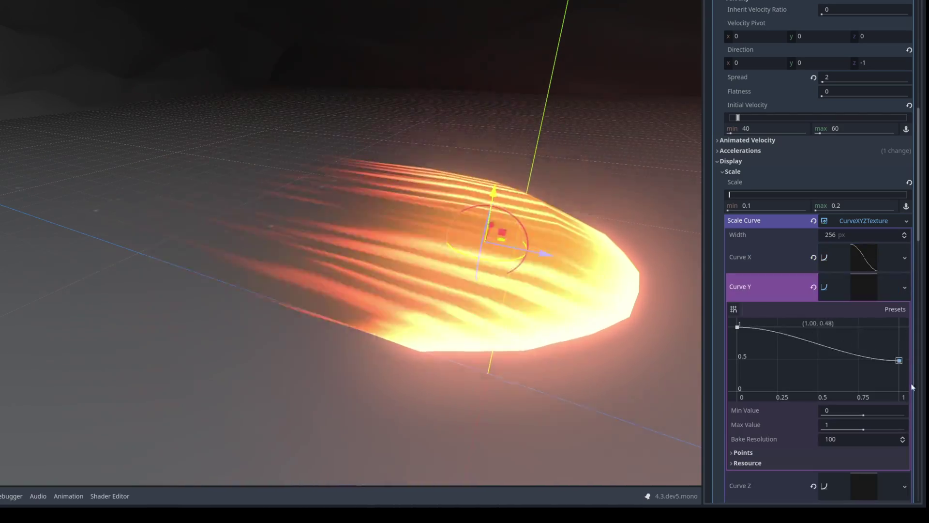
left_click_drag(740, 328, 780, 328)
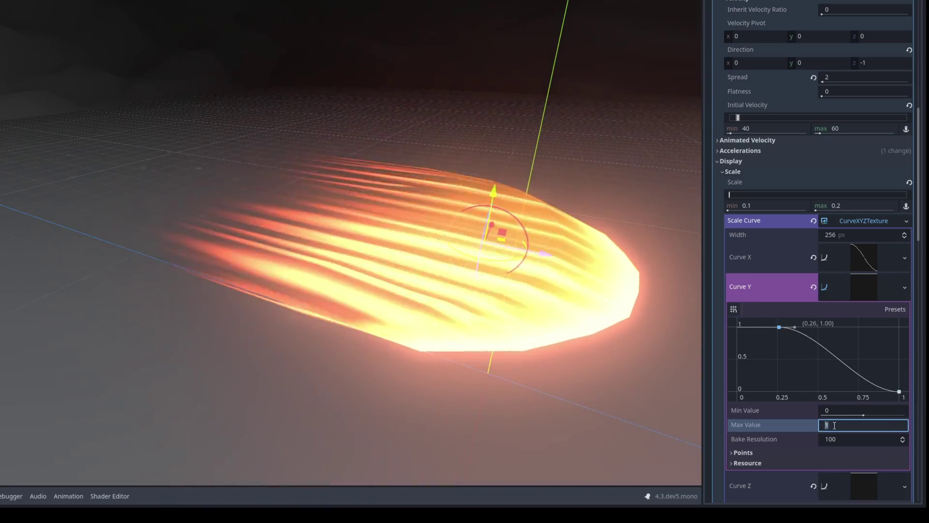
left_click(782, 385)
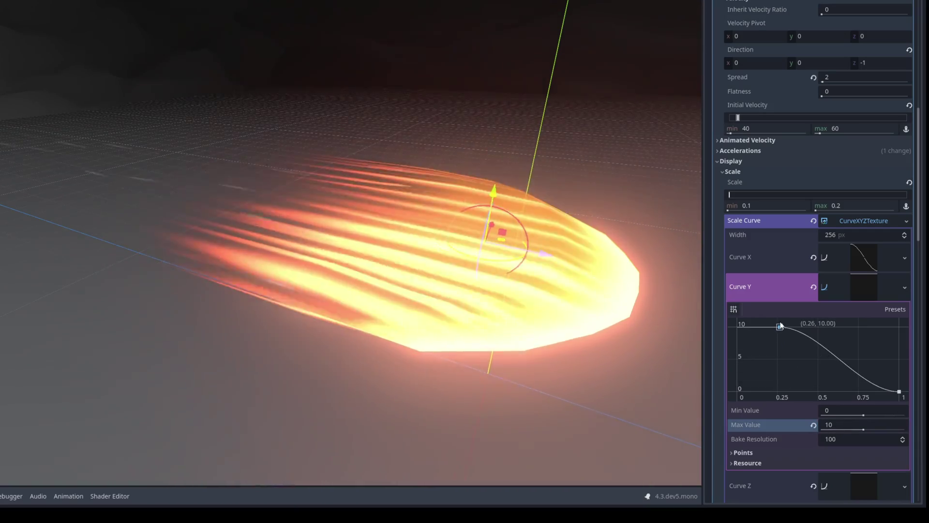
middle_click_drag(484, 271, 644, 290)
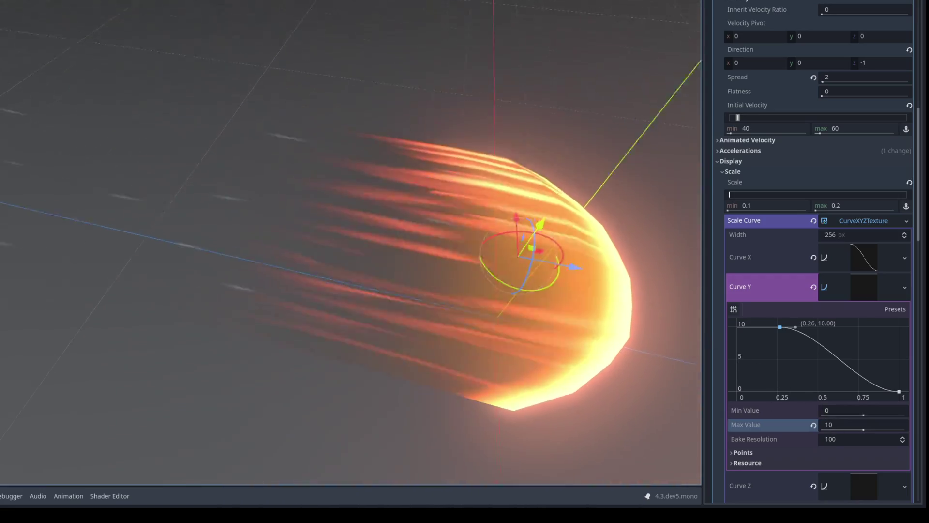
middle_click_drag(479, 261, 439, 223)
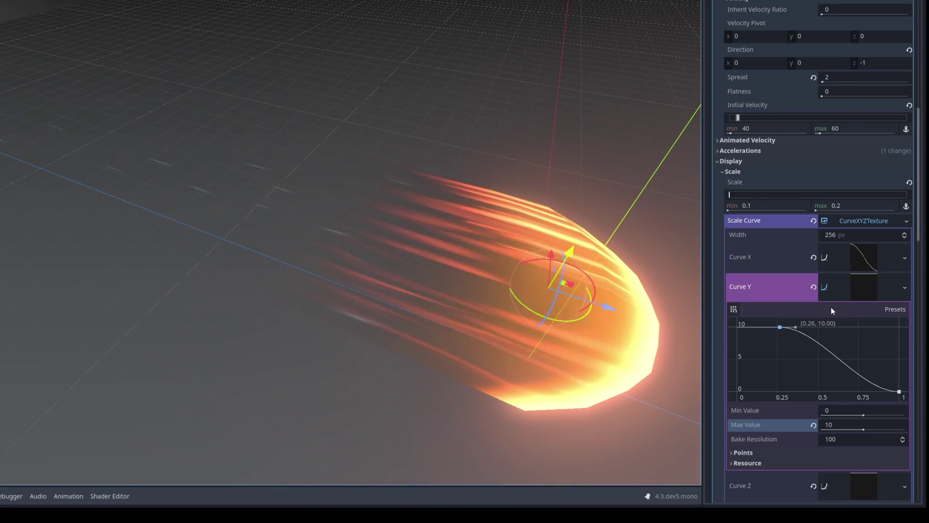
- Set the red channel of the process material's Color to 6 as a raw value so the particles glow
scroll(827, 305, "down", 5)
left_click(736, 275)
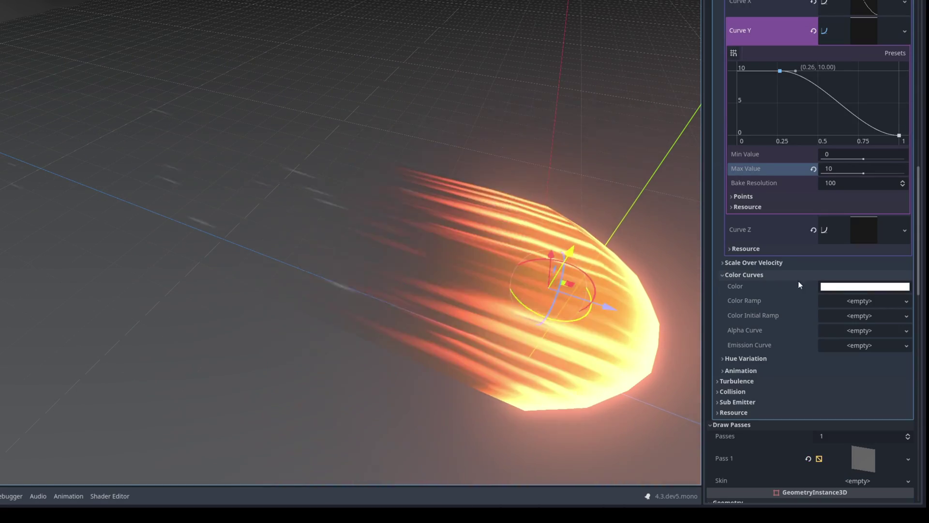
left_click(859, 288)
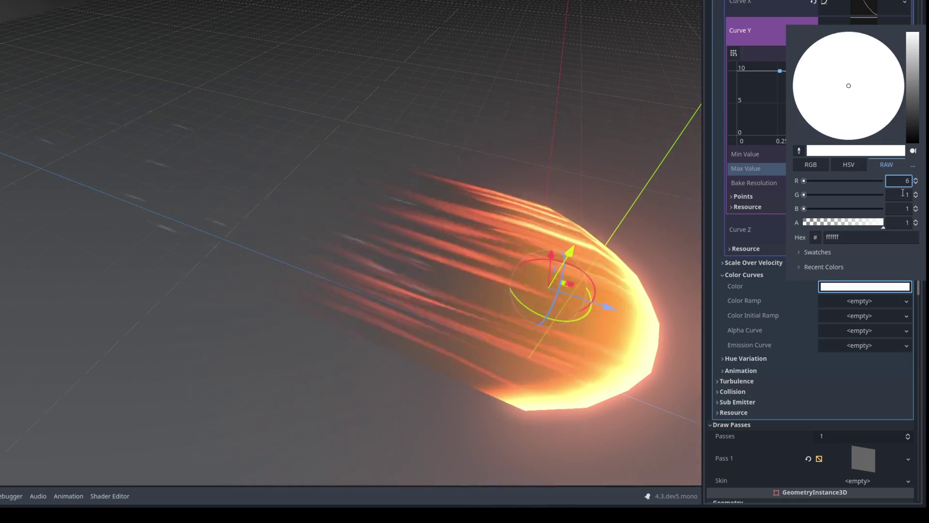
type("6")
left_click(903, 194)
left_click(348, 219)
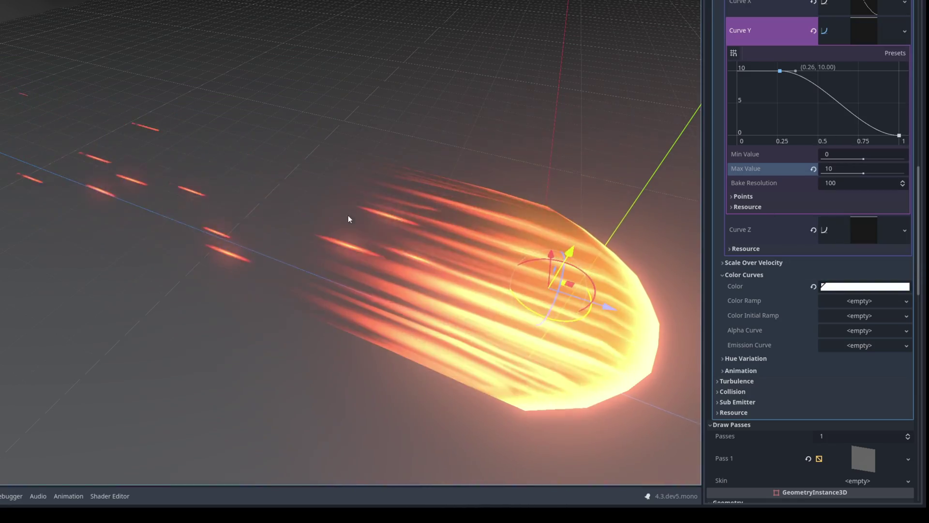
right_click_drag(372, 207, 329, 155)
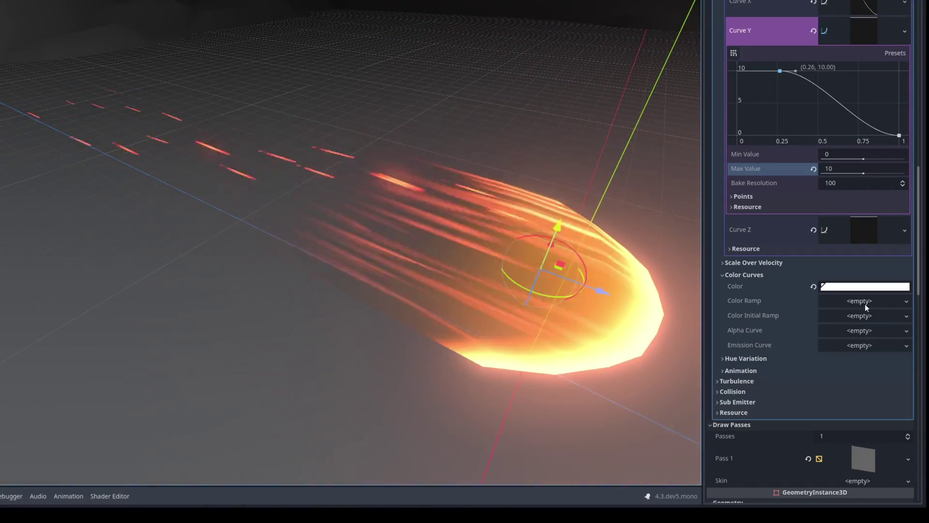
- Create a gradient texture for the Color Ramp and set its first stop's alpha to 0
left_click(865, 305)
left_click(871, 319)
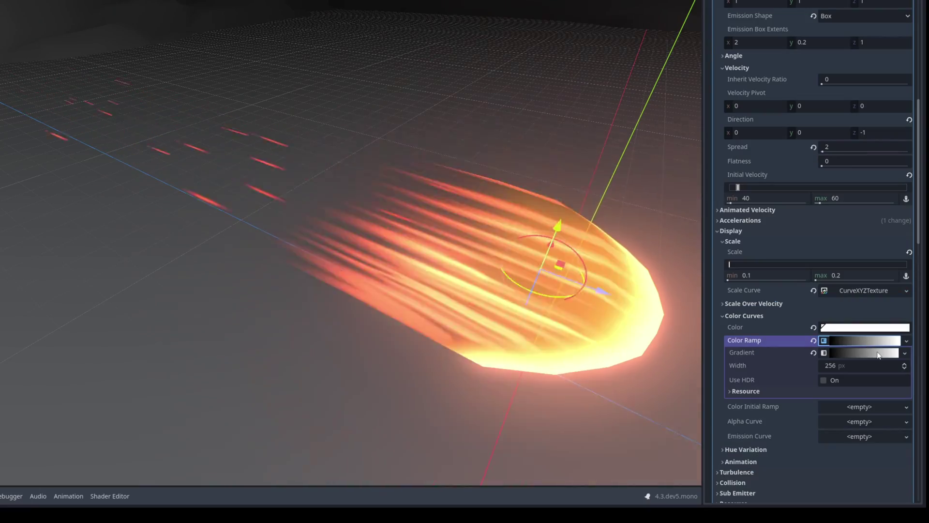
left_click(864, 352)
double_click(729, 390)
left_click_drag(818, 318, 693, 322)
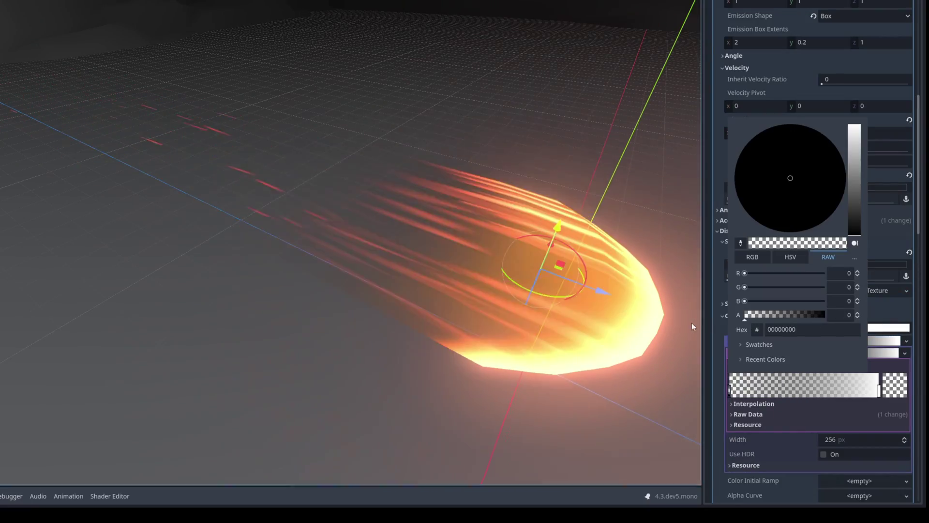
- Set the gradient's transparent stop to RGB 1, 1, 1 and move the opaque white stop to about a third of the ramp
left_click(832, 277)
type("1")
key("Tab")
type("1")
key("Tab")
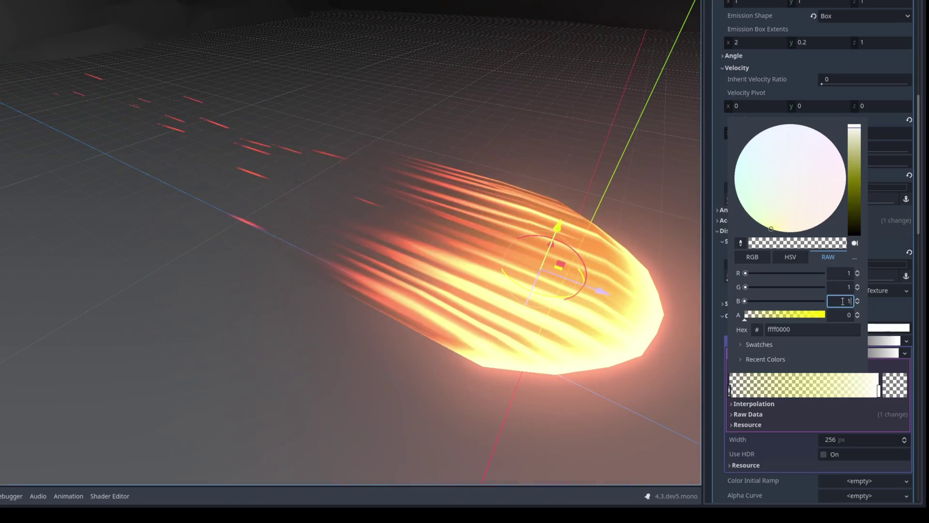
type("1")
key("Tab")
left_click(876, 398)
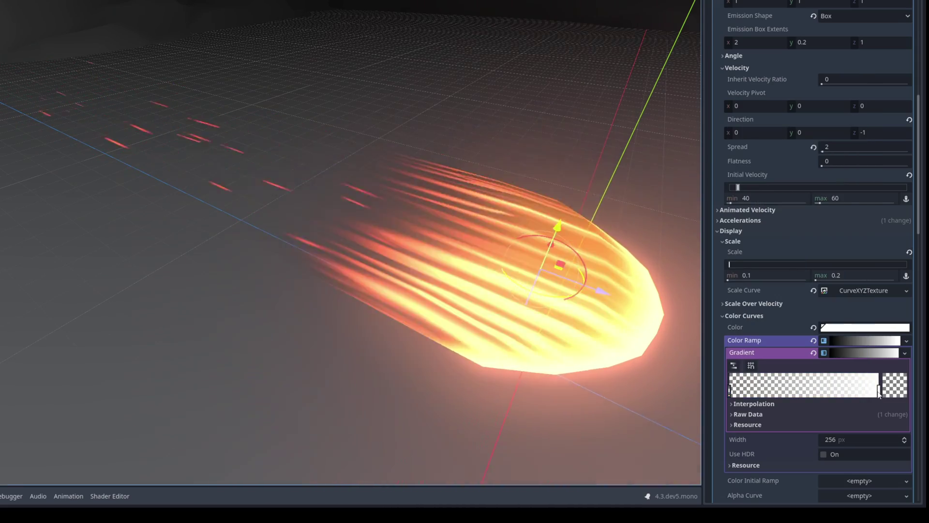
left_click_drag(875, 398, 778, 392)
- Adjust StretchedParticles' position along the Z axis relative to the slash mesh and review the complete effect from several angles
scroll(552, 272, "down", 5)
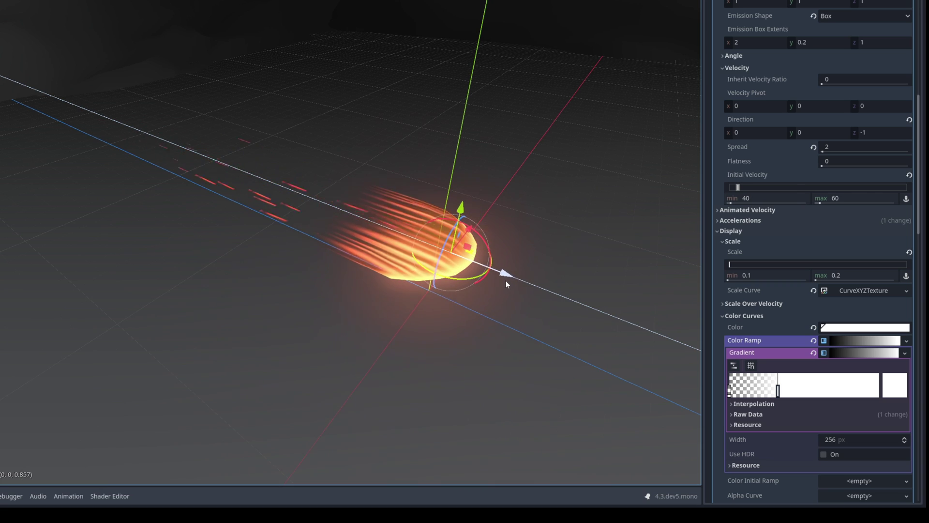
left_click_drag(507, 280, 500, 277)
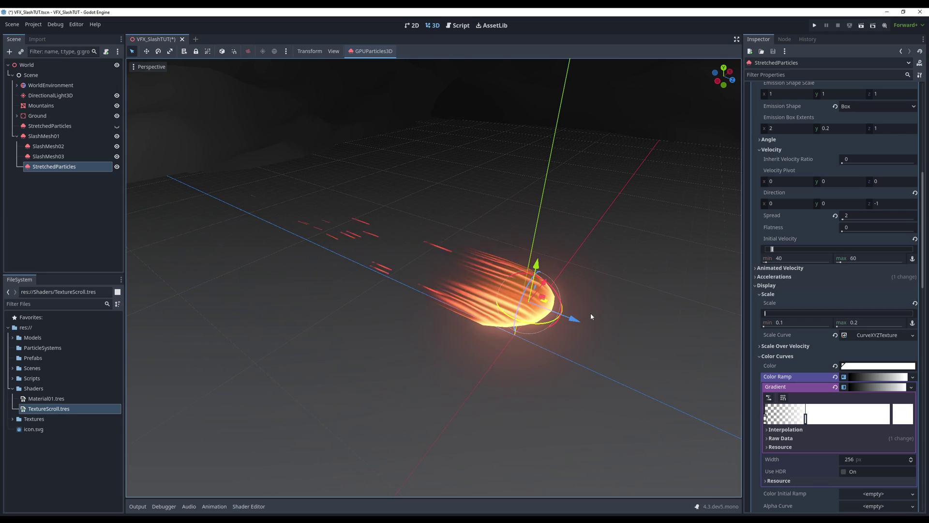
right_click_drag(577, 327, 615, 301)
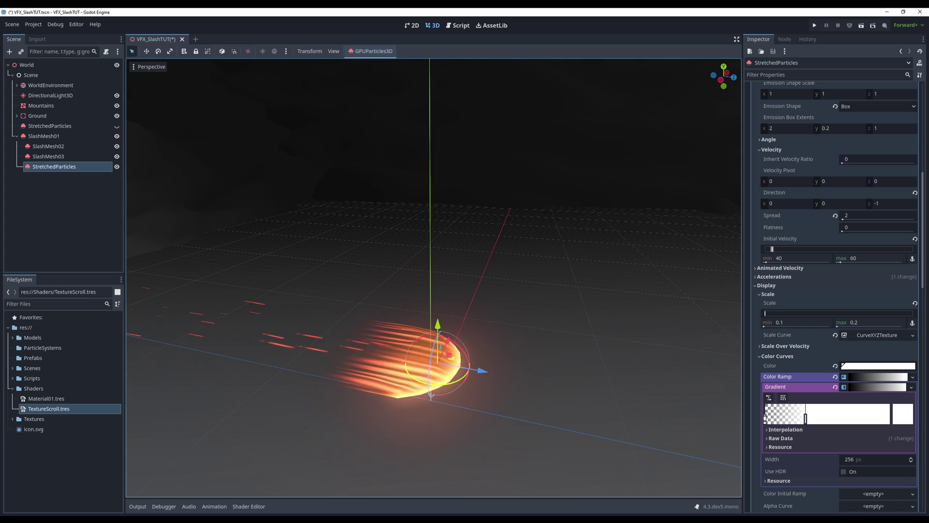
key("a")
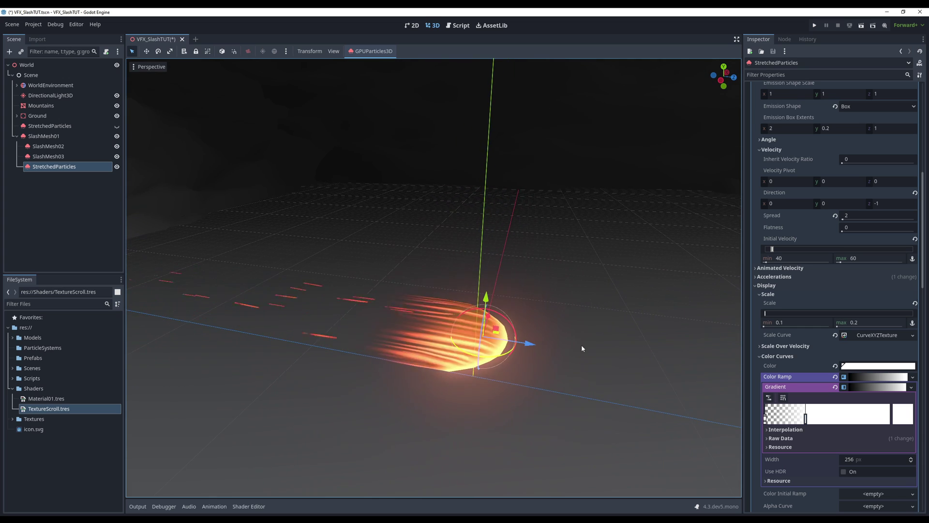
right_click_drag(589, 333, 572, 332)
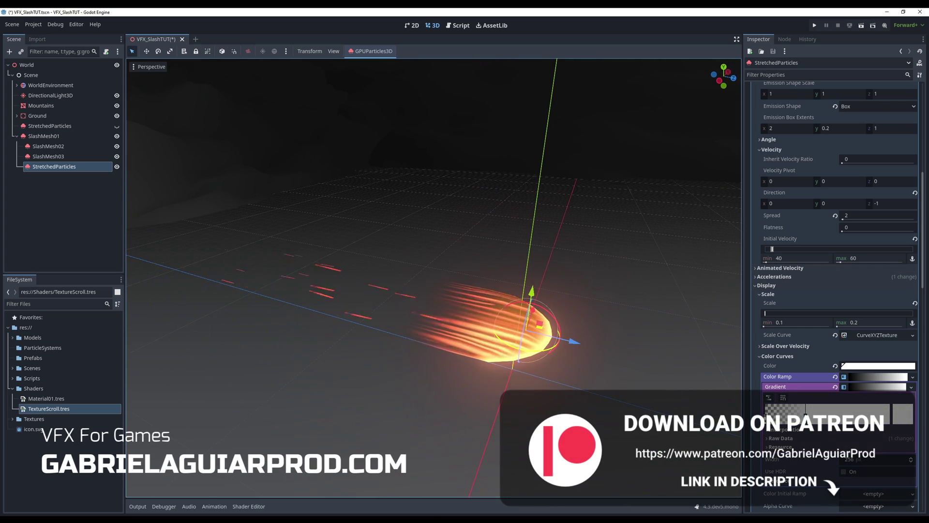